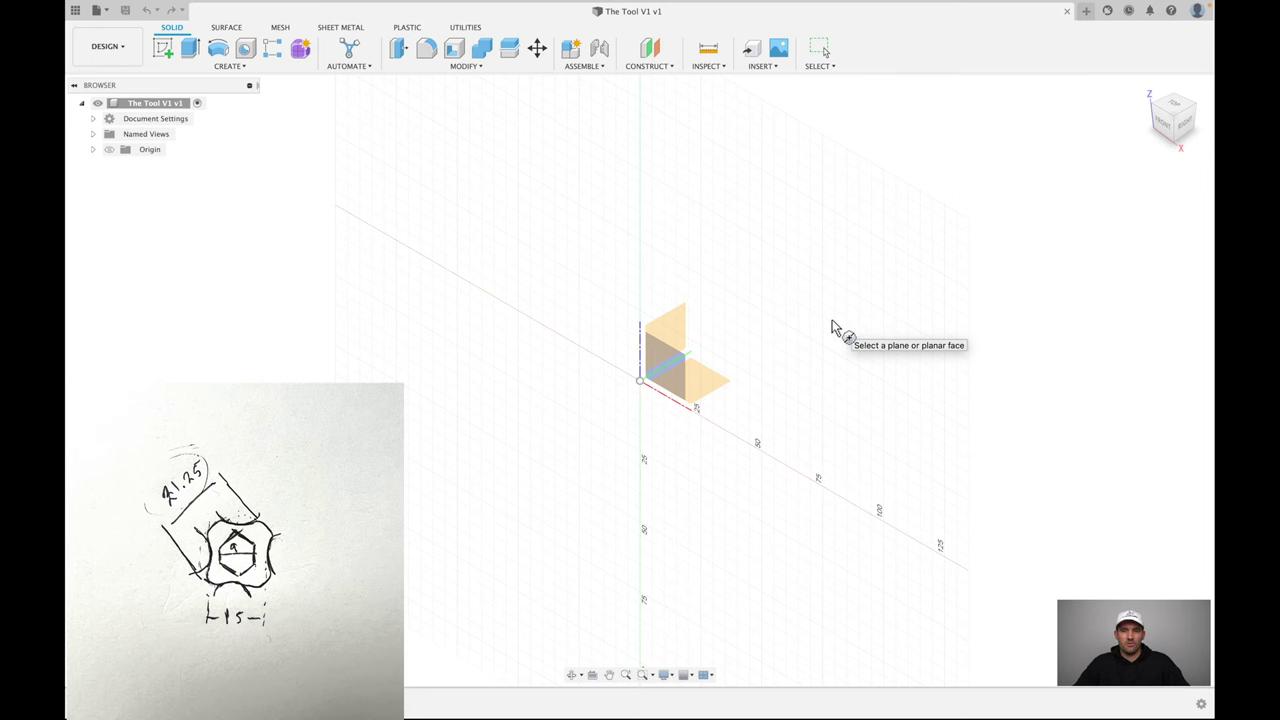
- Create a new component named Wrench
{"action": "key", "text": "Escape"}
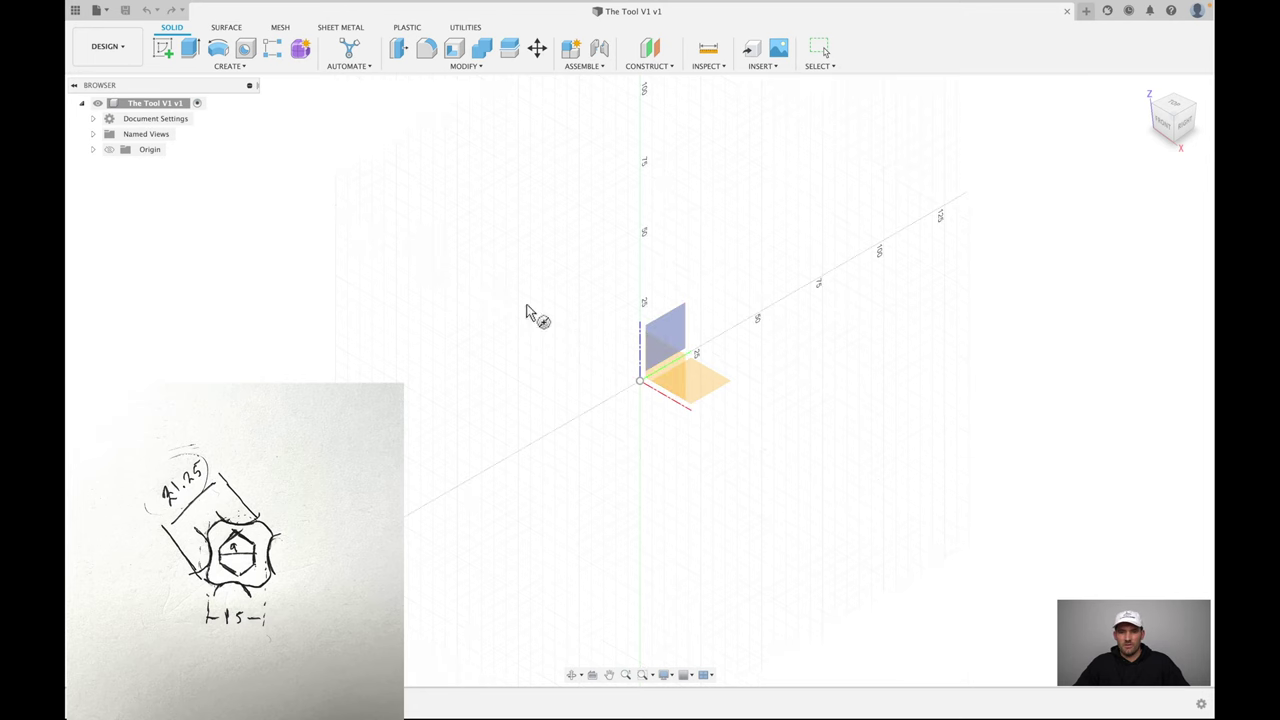
{"action": "left_click", "coordinate": [165, 52]}
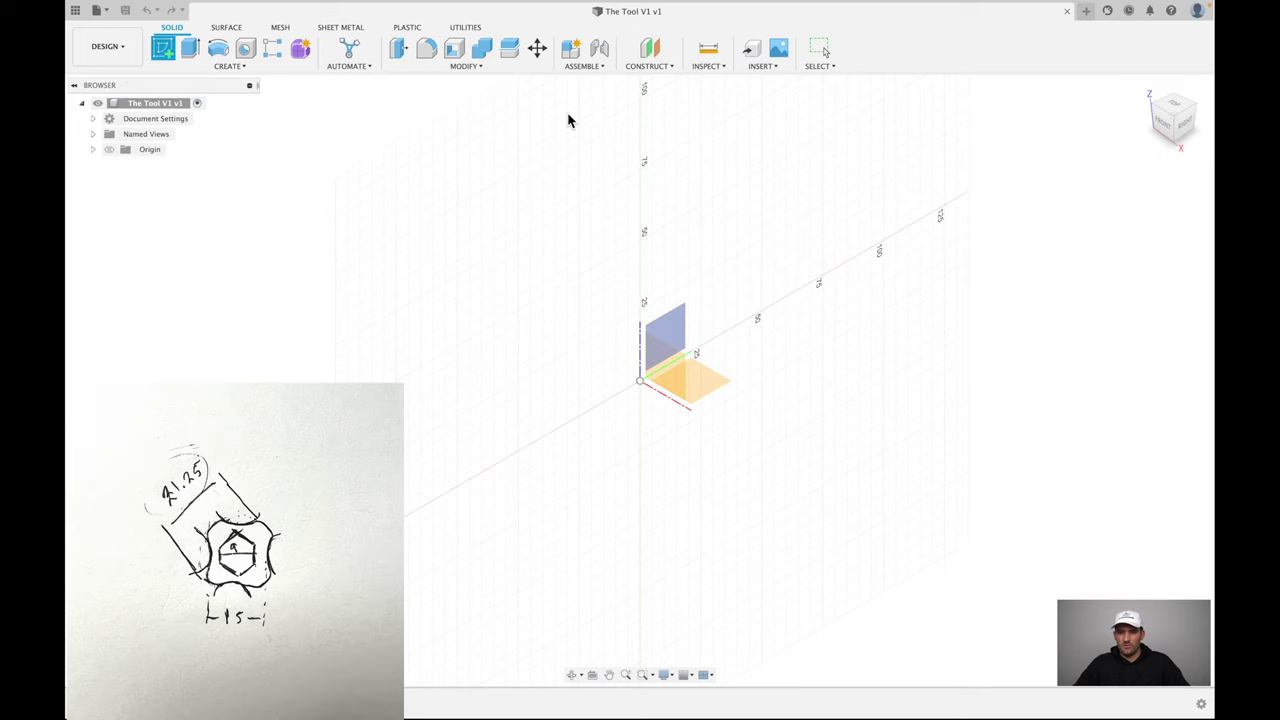
{"action": "left_click", "coordinate": [234, 68]}
{"action": "left_click", "coordinate": [192, 80]}
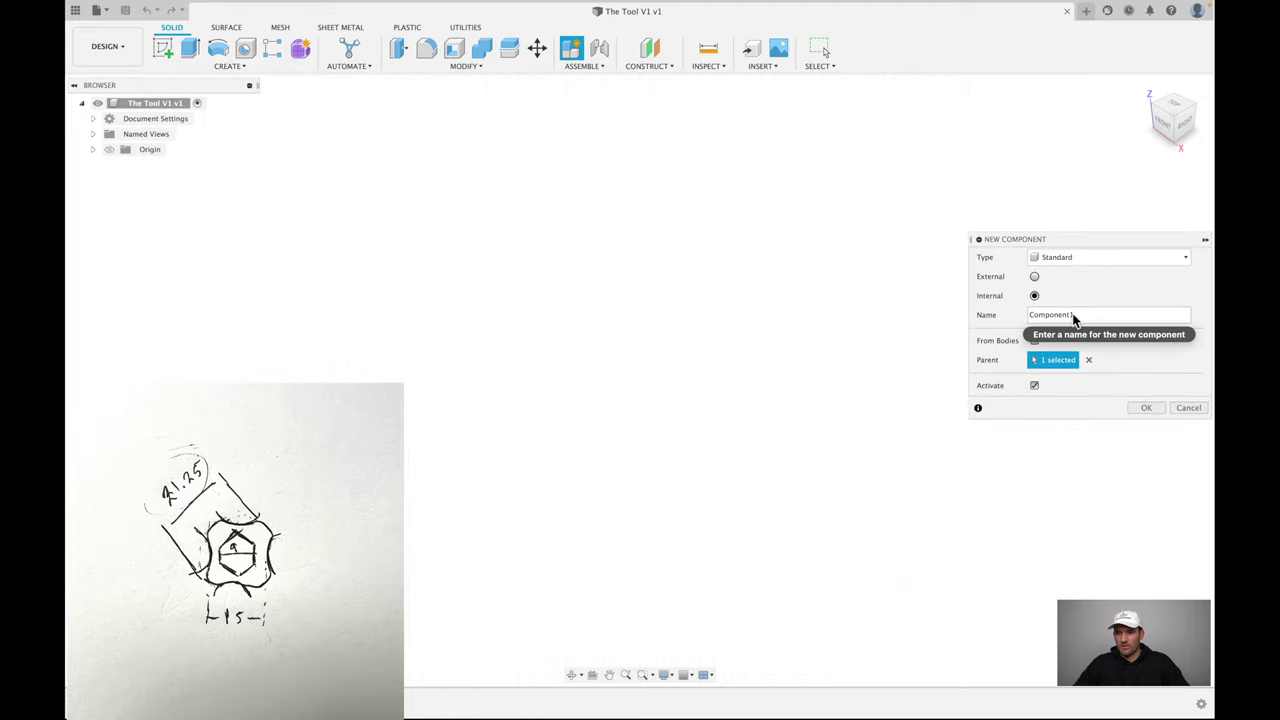
{"action": "left_click_drag", "start_coordinate": [1074, 316], "coordinate": [988, 315]}
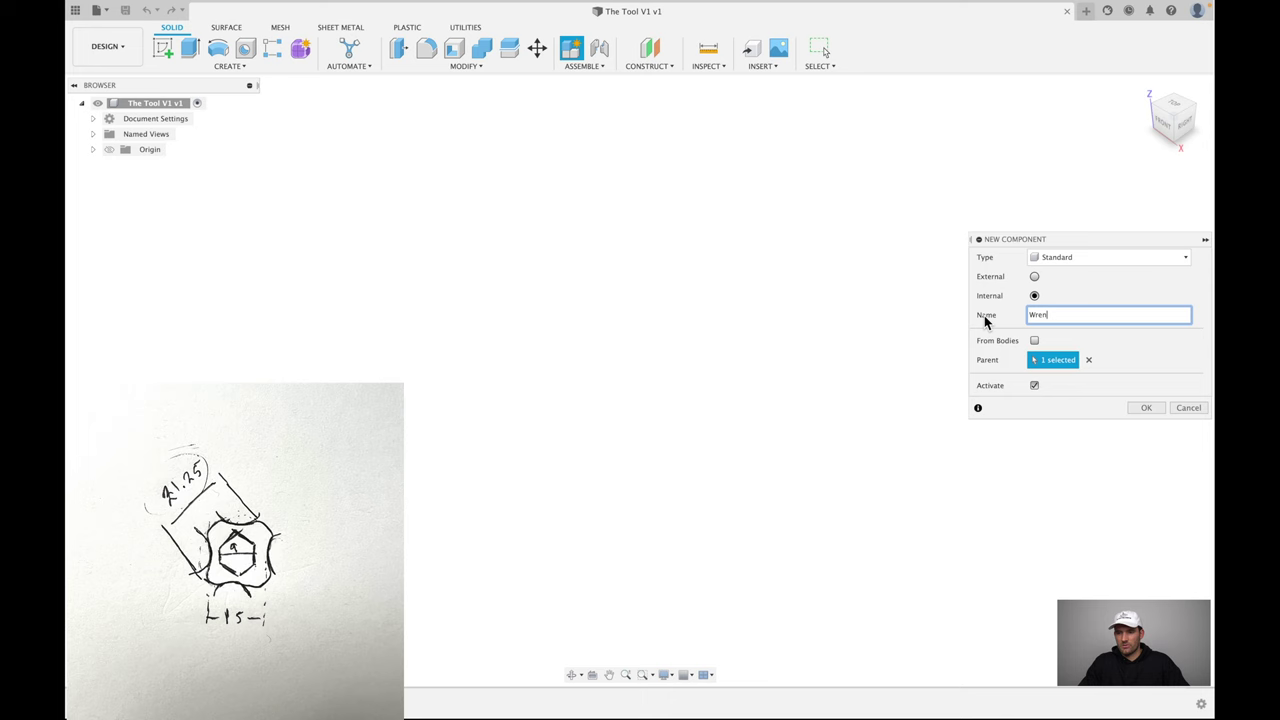
{"action": "type", "text": "Wrench"}
{"action": "key", "text": "Return"}
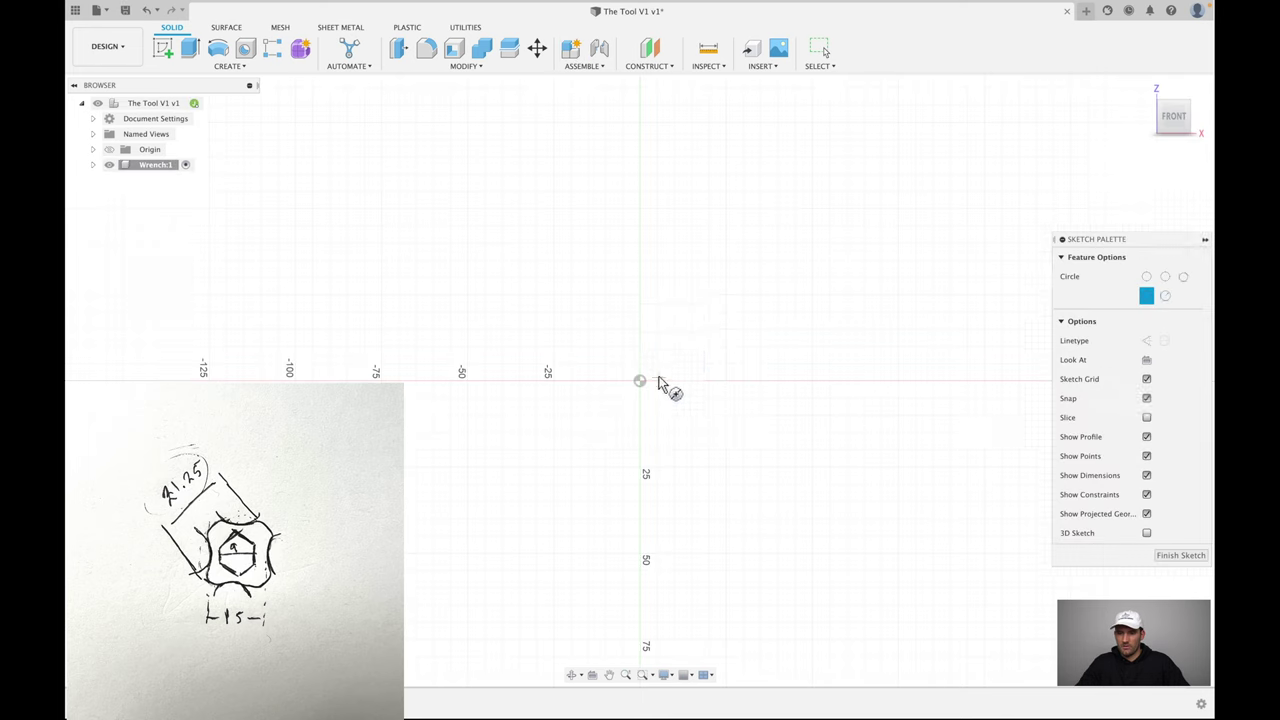
- Draw a circle centred on the origin and dimension it to a 21.25 mm diameter
{"action": "left_click", "coordinate": [636, 381]}
{"action": "scroll", "coordinate": [641, 330], "scroll_direction": "up", "scroll_amount": 1}
{"action": "left_click", "coordinate": [646, 326]}
{"action": "key", "text": "d"}
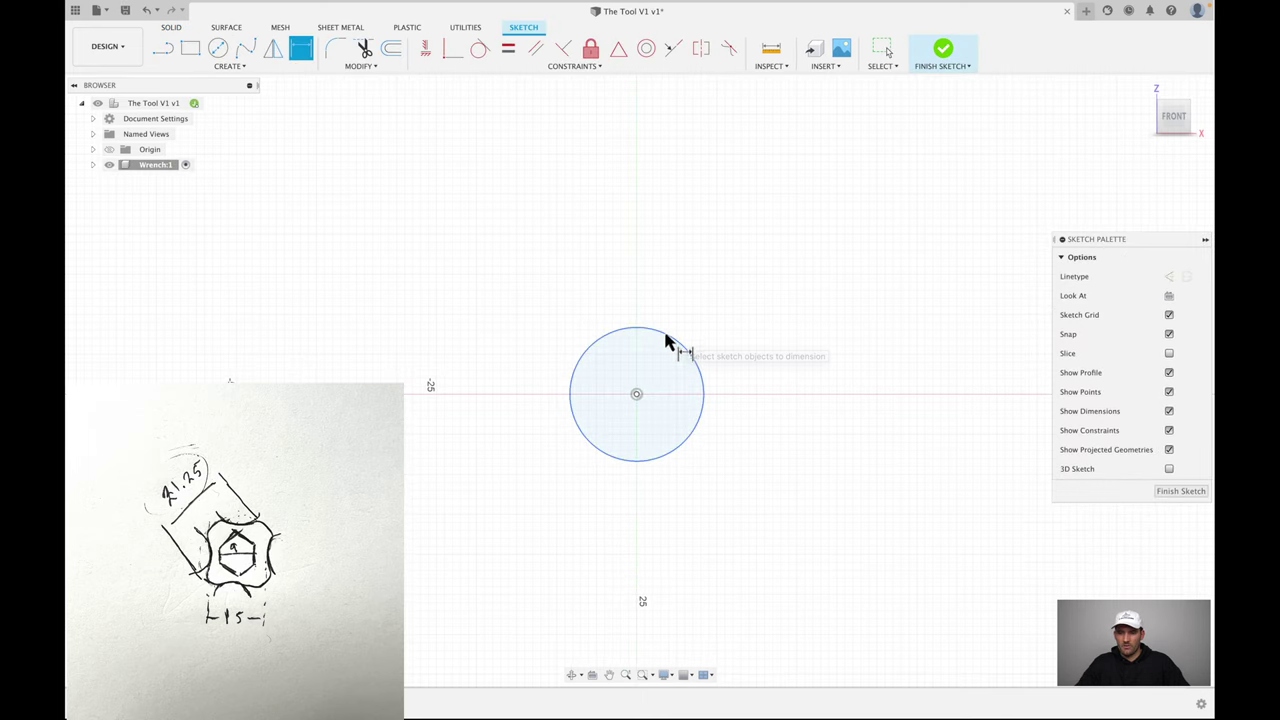
{"action": "left_click", "coordinate": [677, 344]}
{"action": "left_click", "coordinate": [746, 337]}
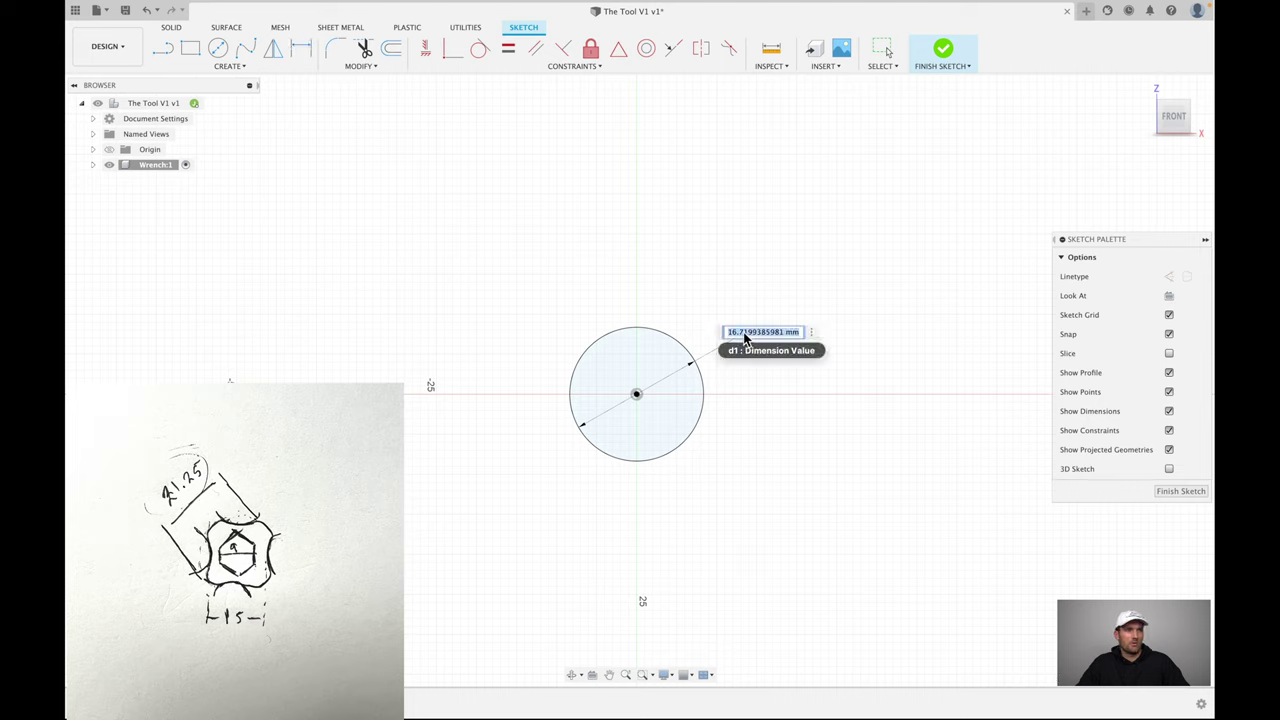
{"action": "type", "text": "21.25"}
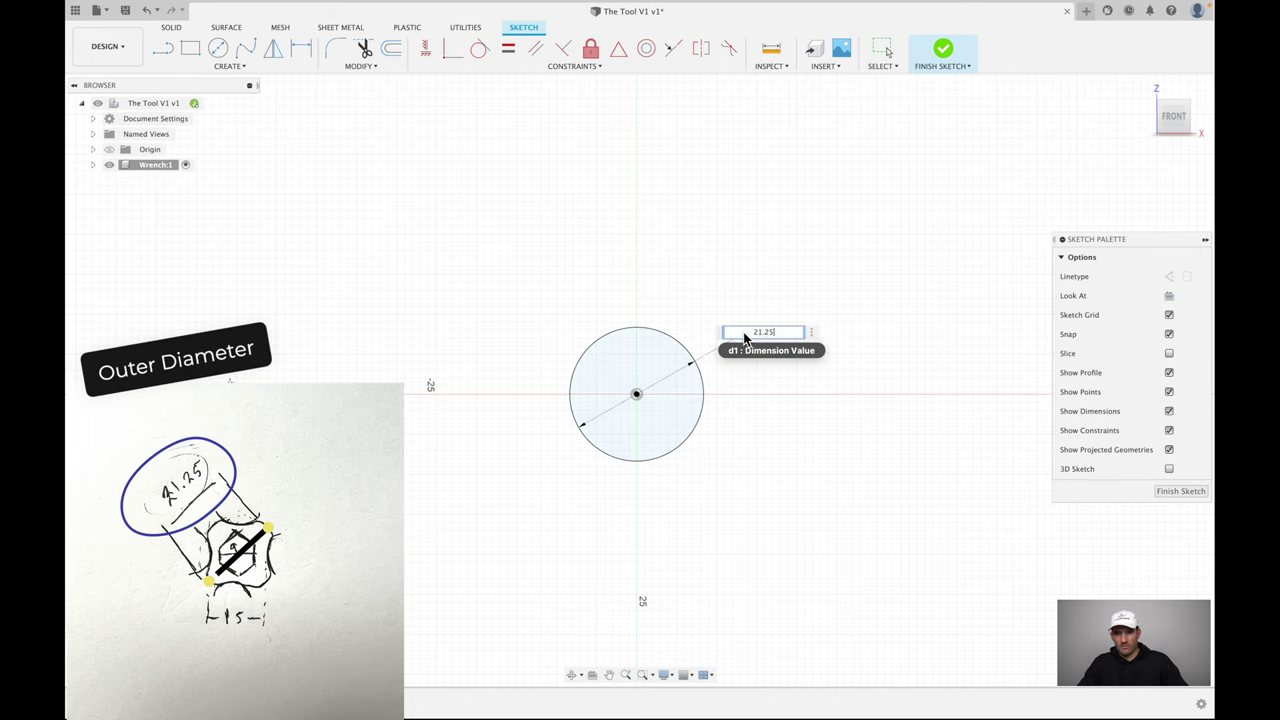
{"action": "key", "text": "Return"}
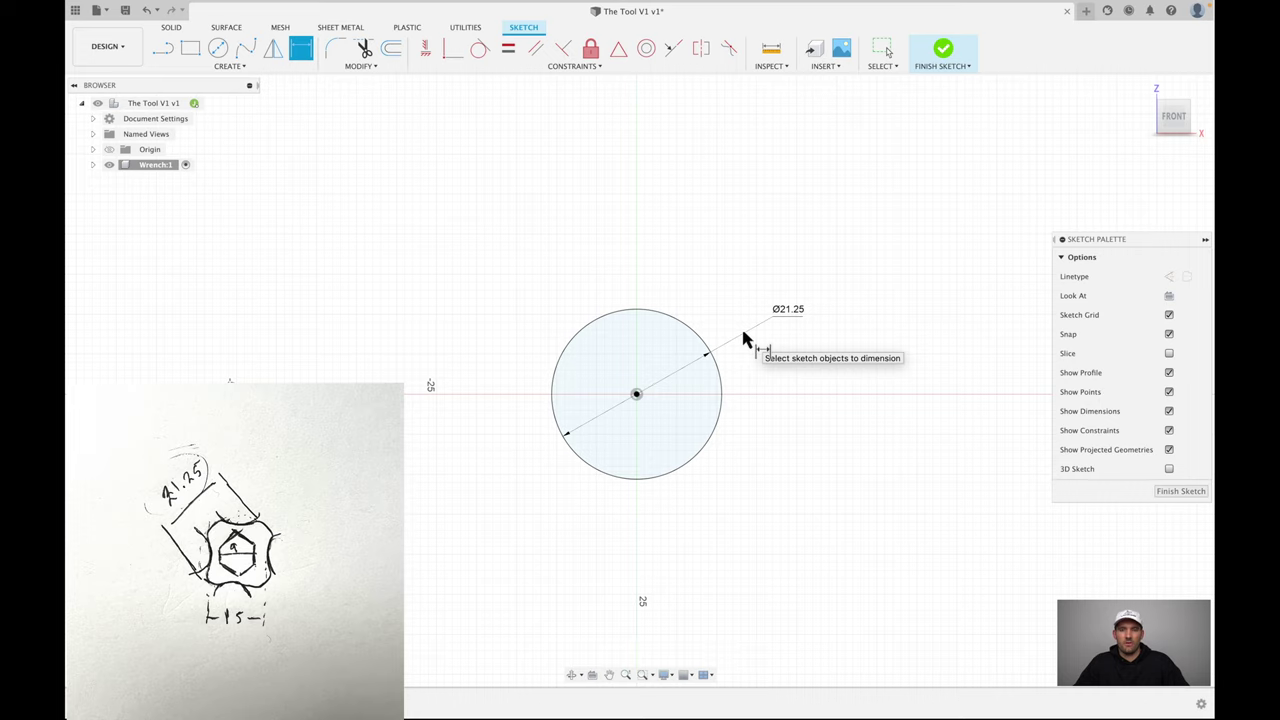
{"action": "scroll", "coordinate": [730, 335], "scroll_direction": "up", "scroll_amount": 5}
{"action": "middle_click_drag", "start_coordinate": [714, 331], "coordinate": [832, 258]}
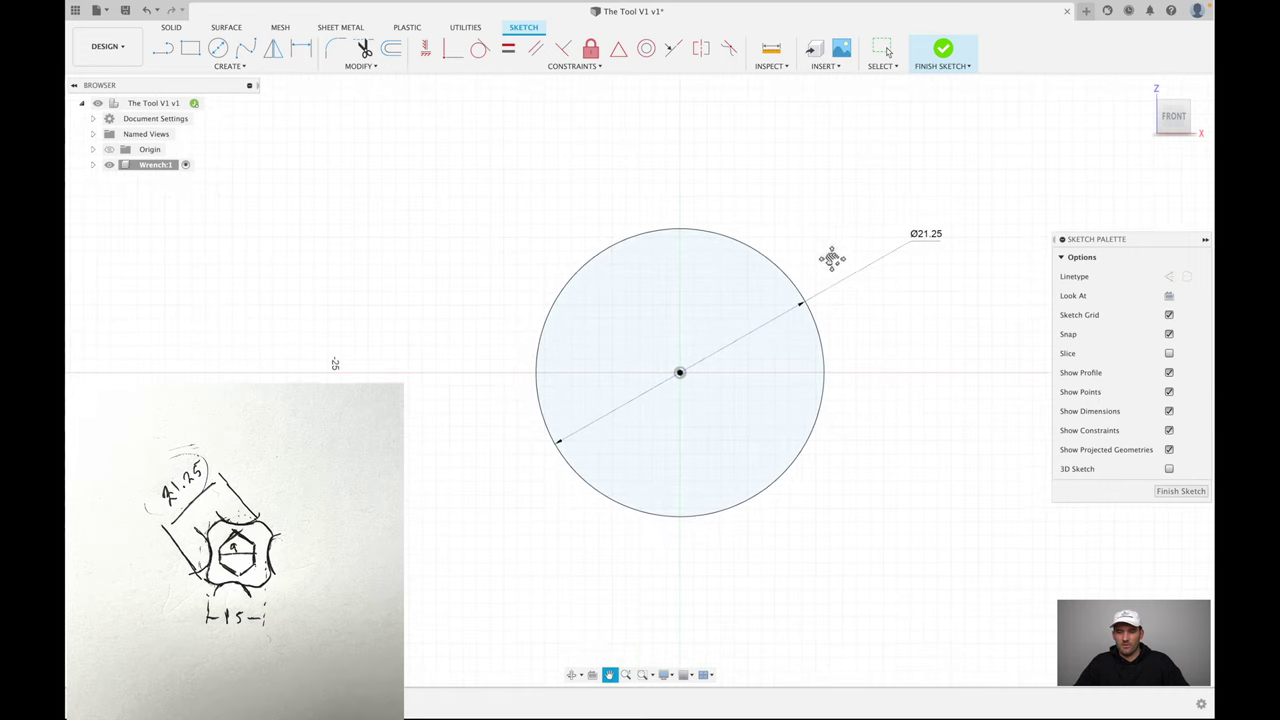
{"action": "key", "text": "d"}
{"action": "scroll", "coordinate": [825, 260], "scroll_direction": "up", "scroll_amount": 3}
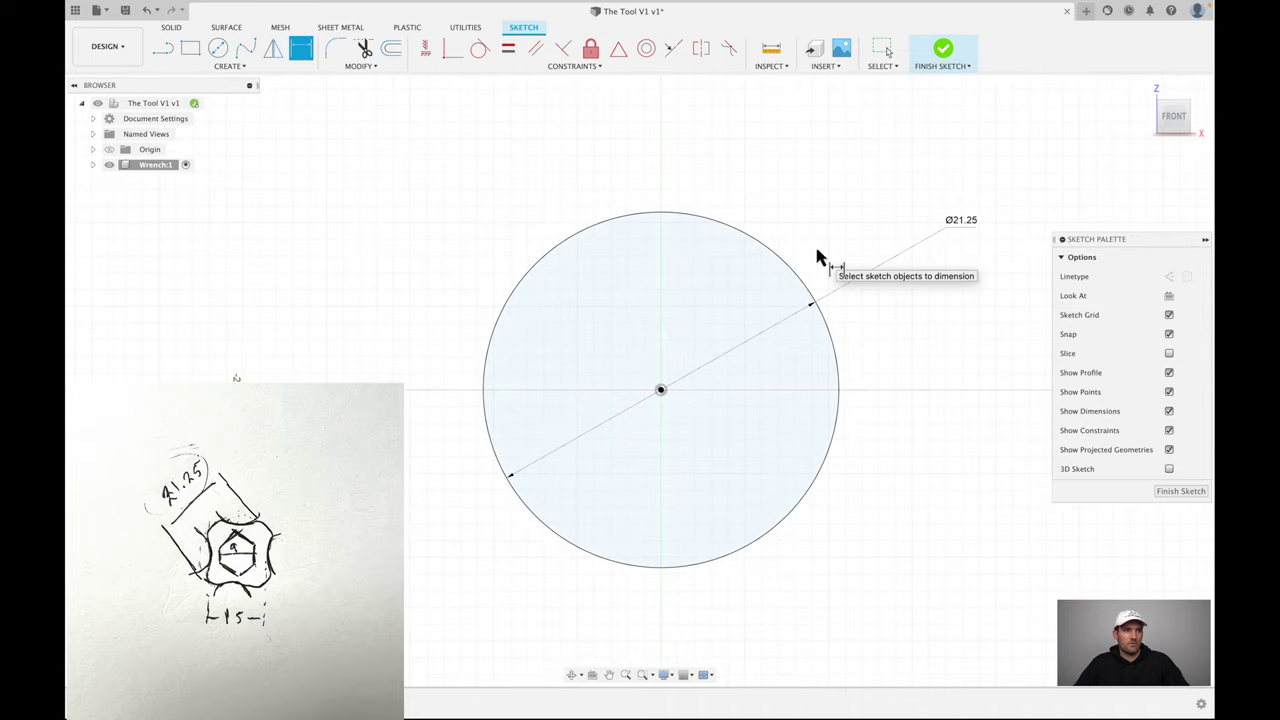
{"action": "middle_click_drag", "start_coordinate": [817, 257], "coordinate": [786, 253]}
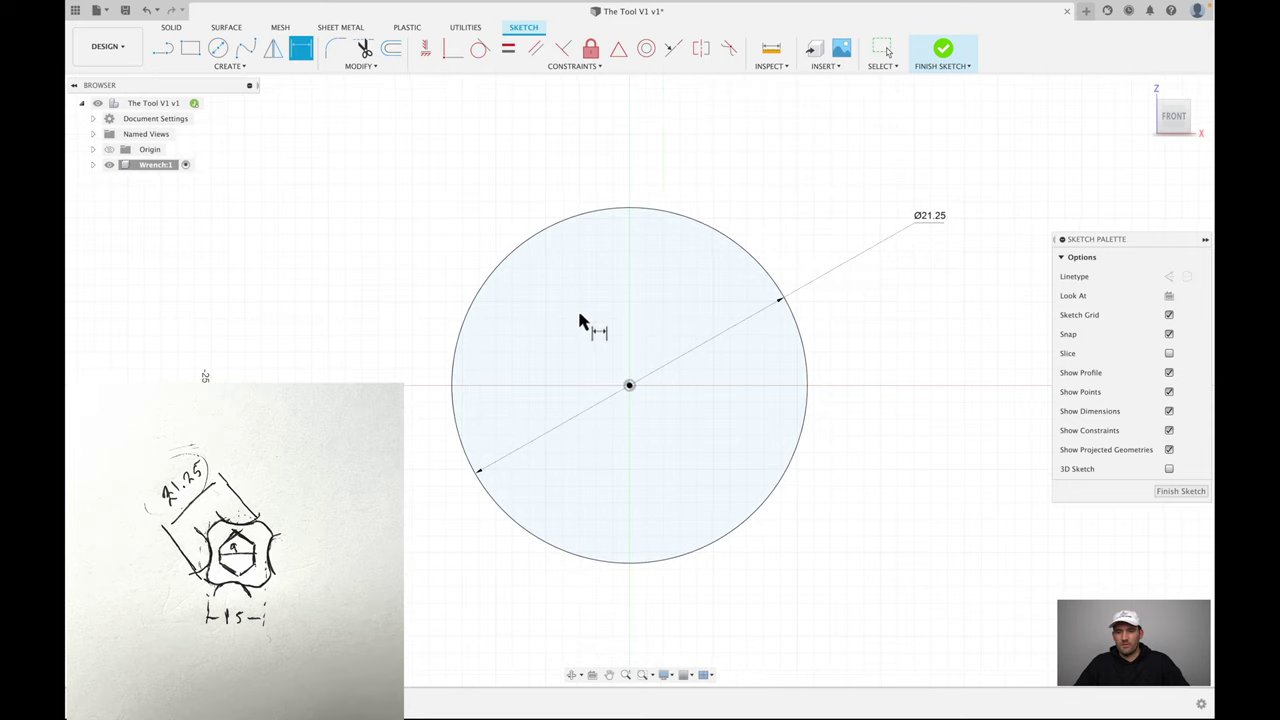
- Draw a center rectangle anchored on the circle's centre, with its corner inside the circle
{"action": "left_click", "coordinate": [228, 66]}
{"action": "mouse_move", "coordinate": [226, 131]}
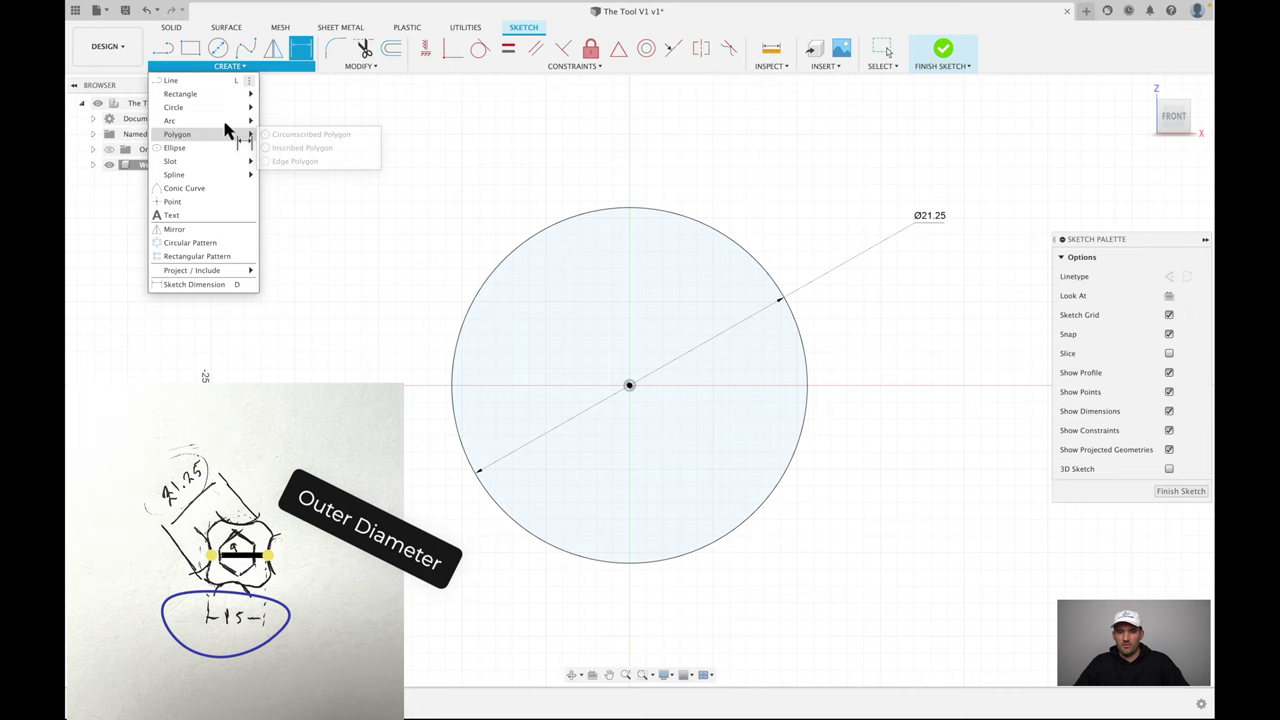
{"action": "mouse_move", "coordinate": [210, 93]}
{"action": "left_click", "coordinate": [293, 121]}
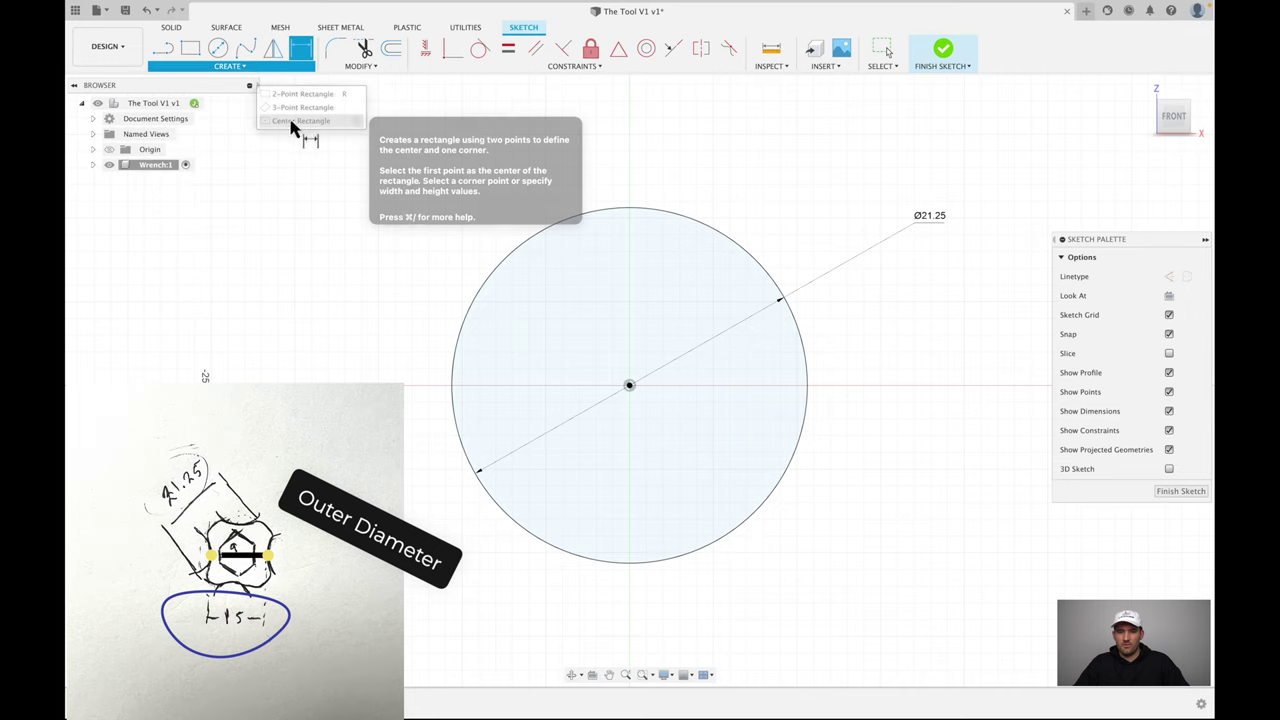
{"action": "left_click", "coordinate": [629, 386]}
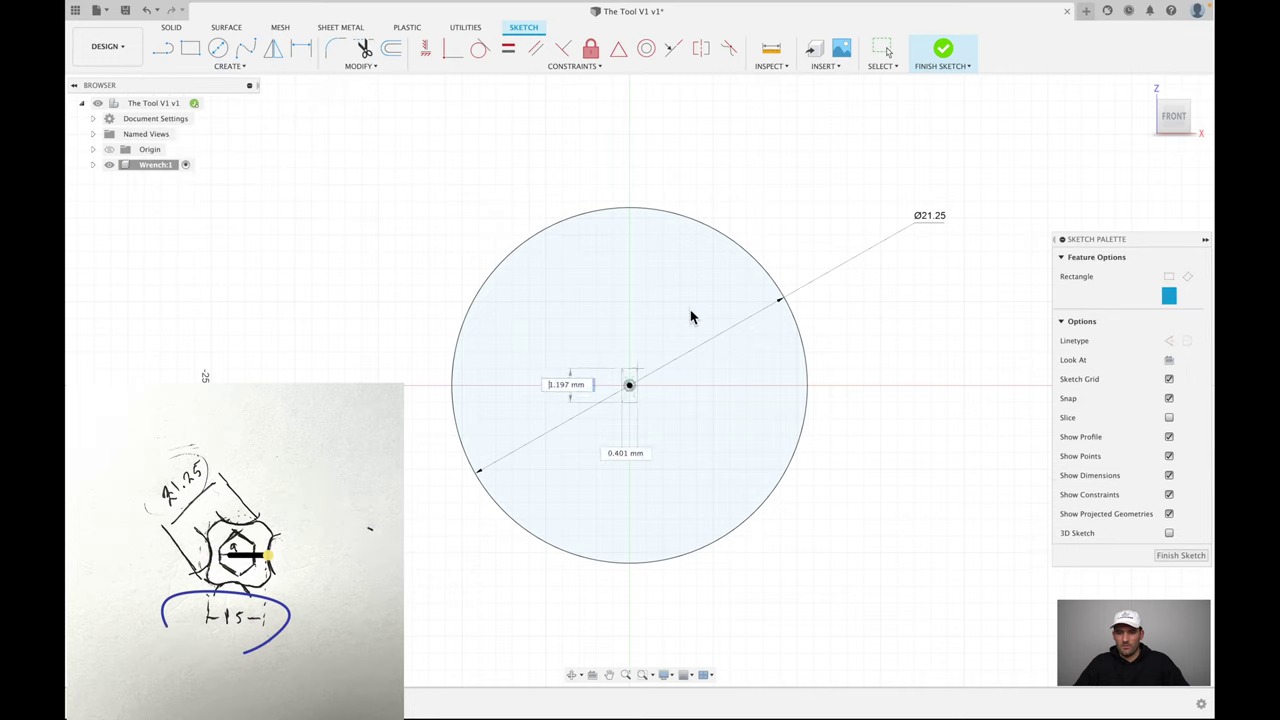
{"action": "left_click", "coordinate": [730, 270]}
- Dimension the rectangle's width and height to 15 mm each, making a square
{"action": "key", "text": "d"}
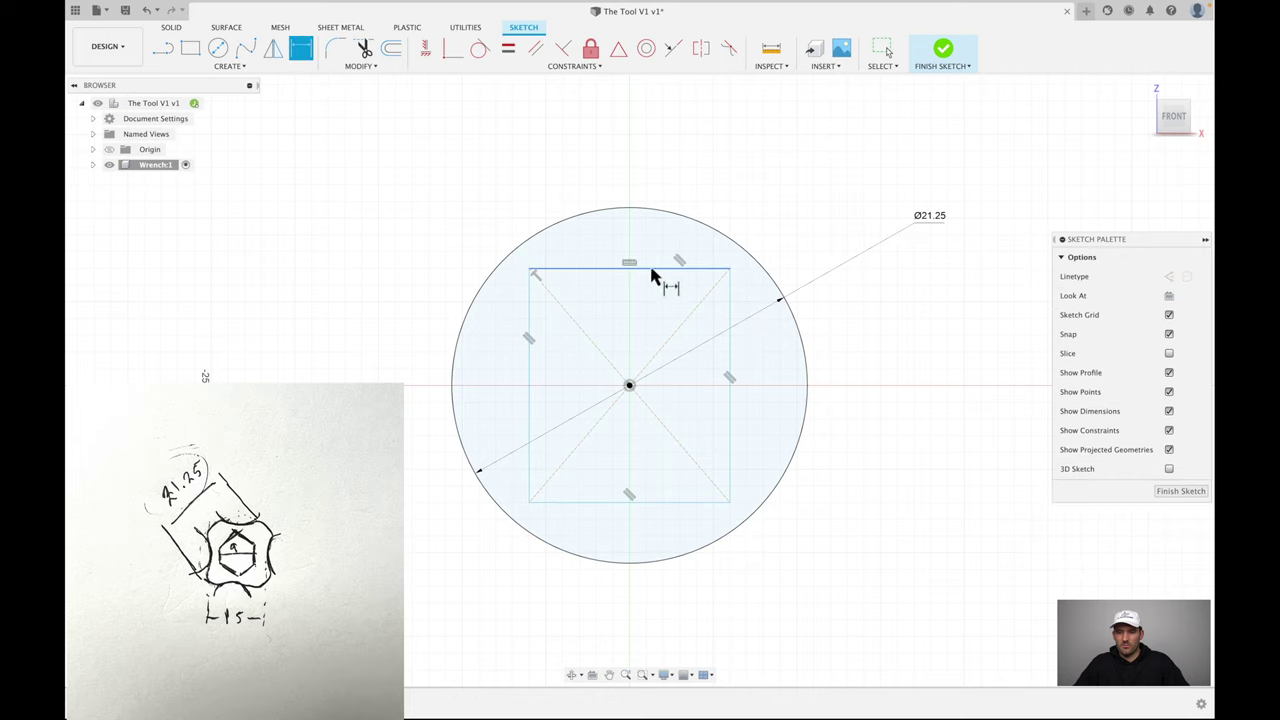
{"action": "left_click", "coordinate": [660, 268]}
{"action": "left_click", "coordinate": [645, 253]}
{"action": "type", "text": "15"}
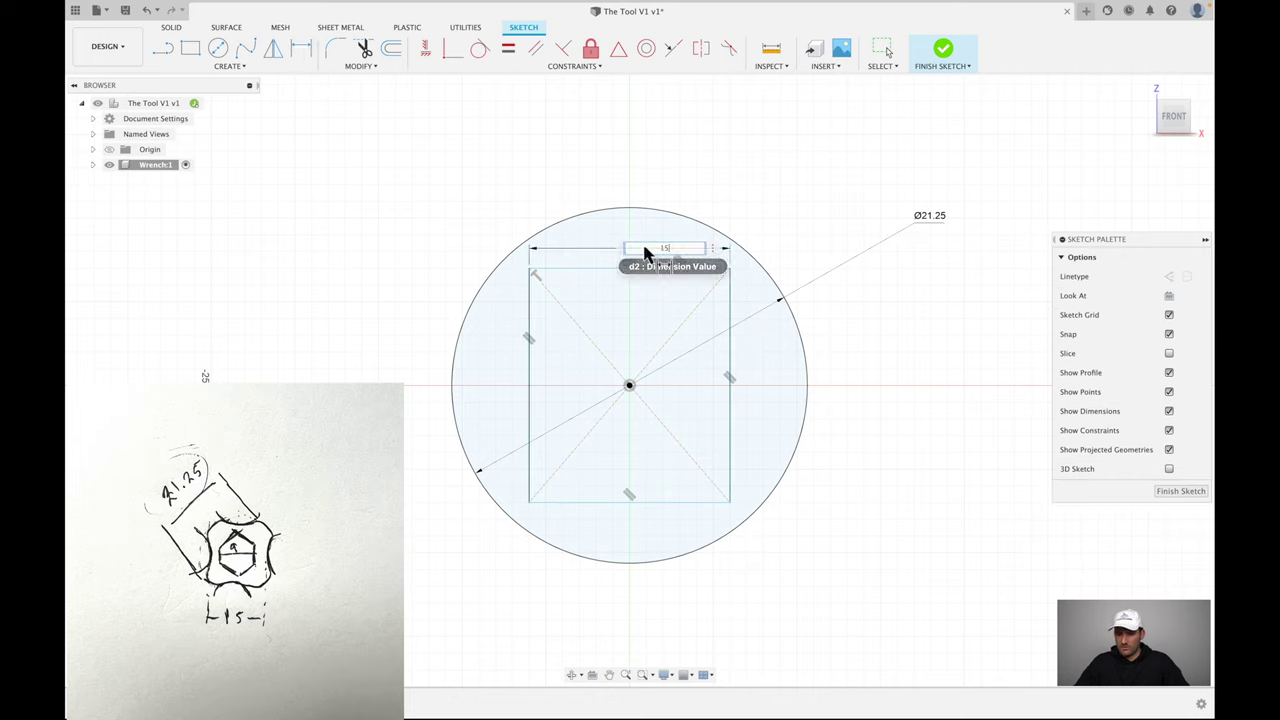
{"action": "key", "text": "Return"}
{"action": "left_click", "coordinate": [508, 354]}
{"action": "left_click", "coordinate": [354, 371]}
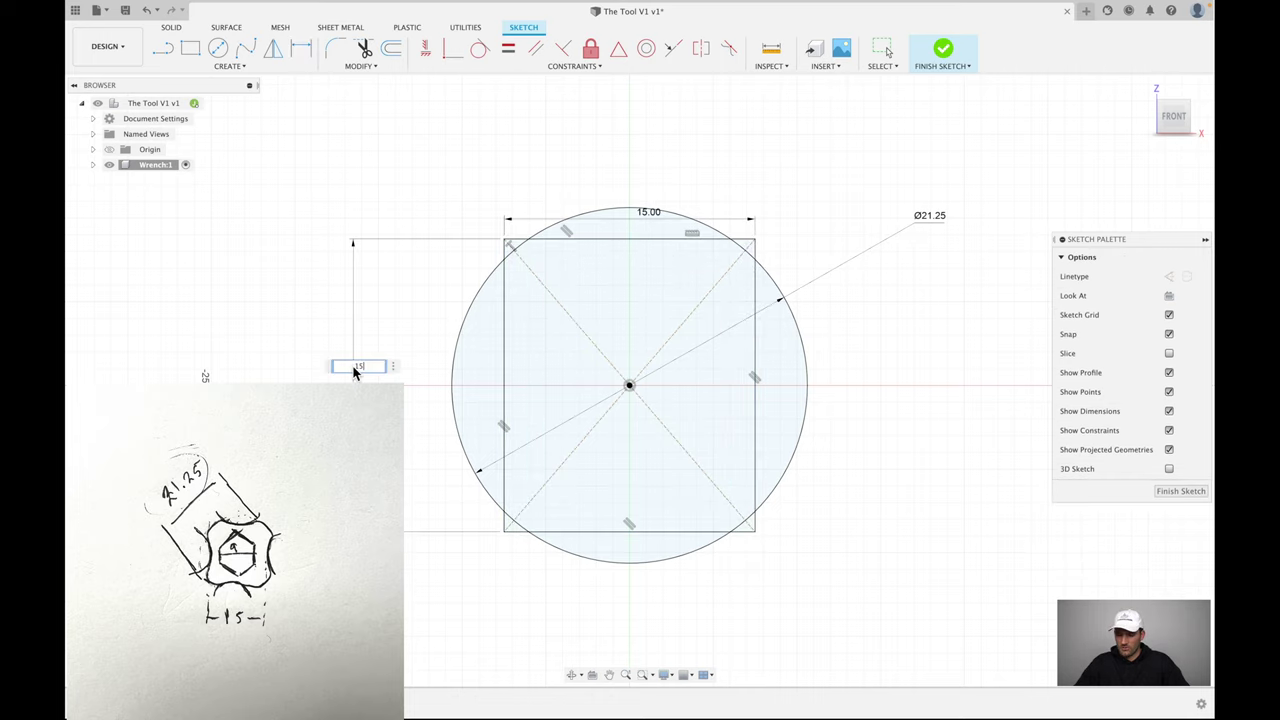
{"action": "type", "text": "15"}
{"action": "key", "text": "Return"}
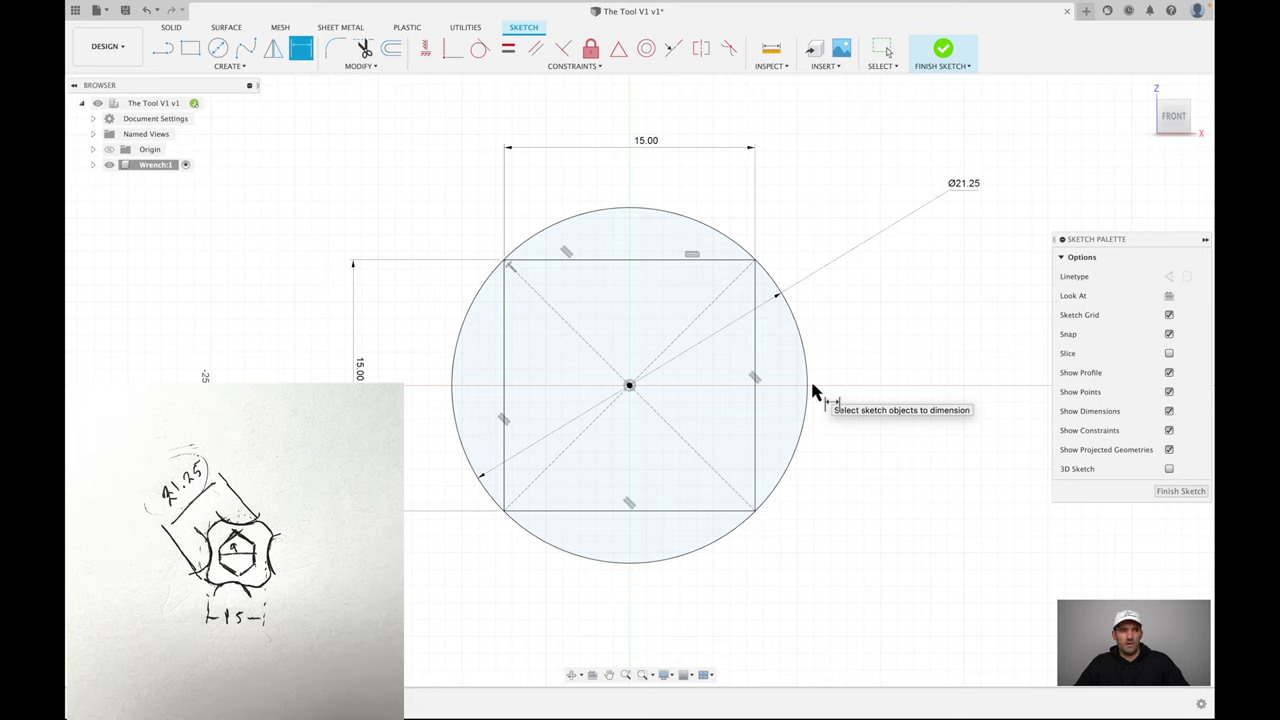
- Draw four circles to the left, right, top and bottom of the main circle
{"action": "key", "text": "c"}
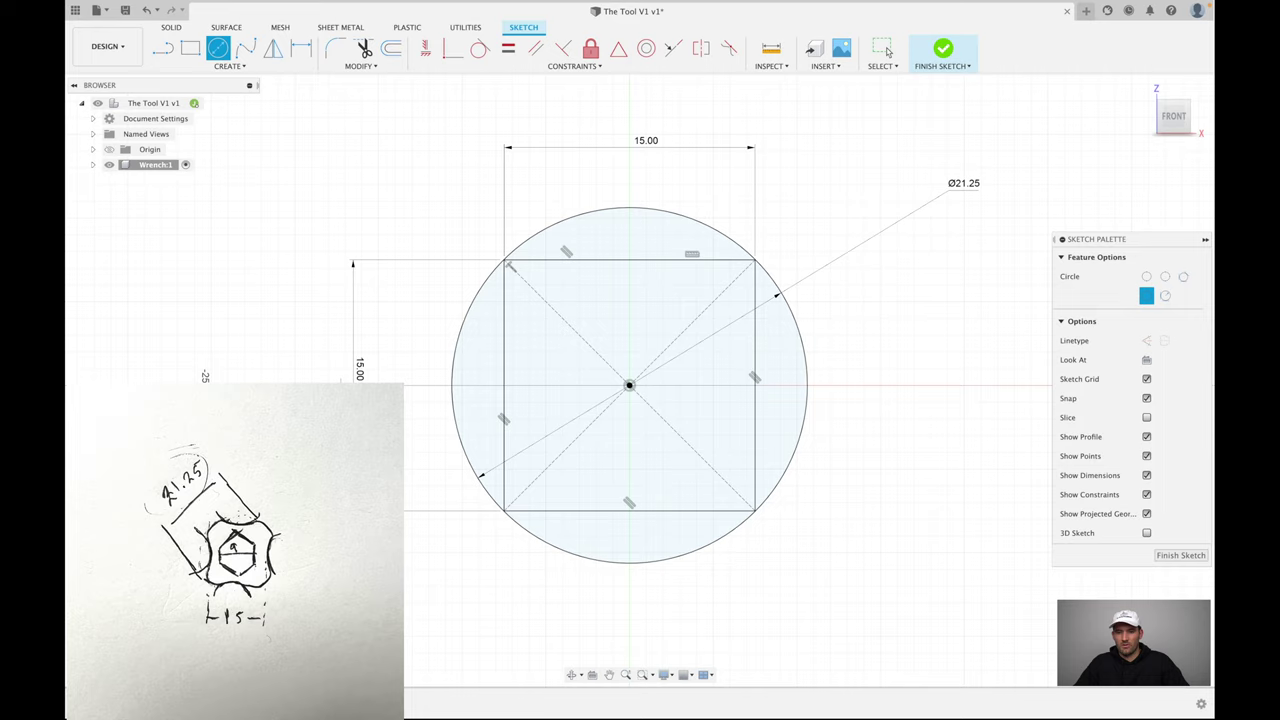
{"action": "left_click", "coordinate": [334, 385]}
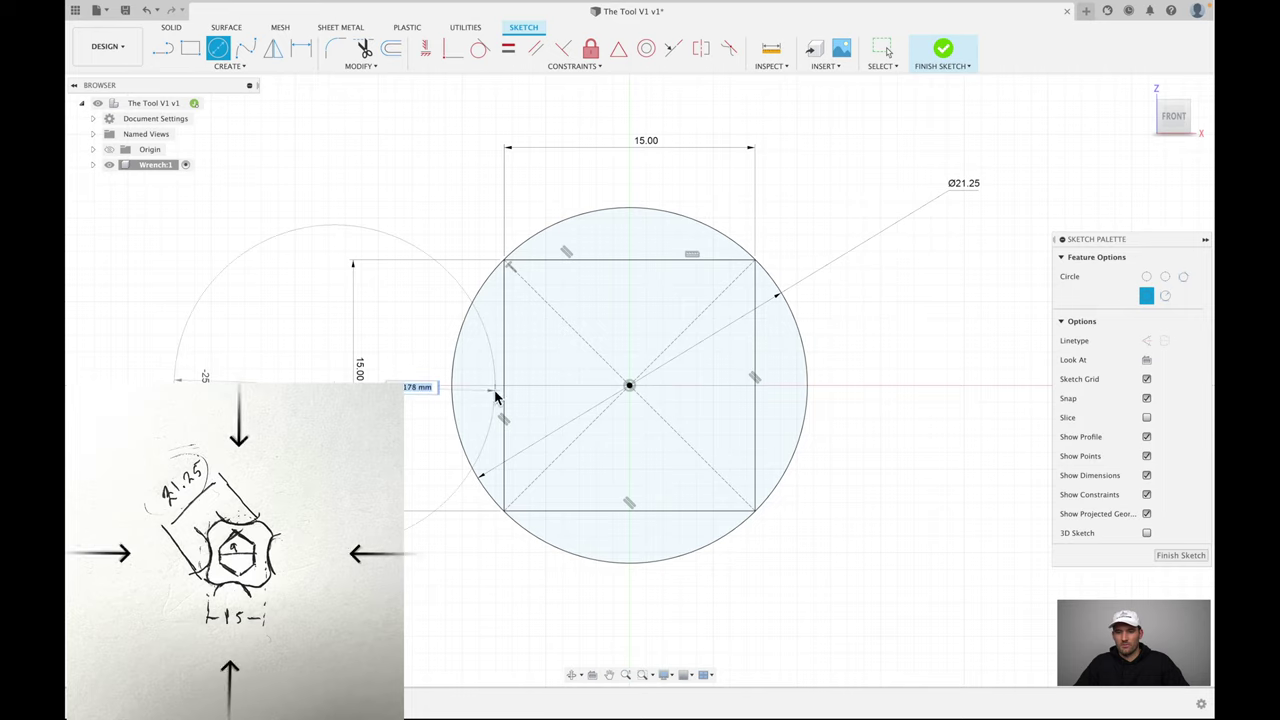
{"action": "left_click", "coordinate": [497, 398]}
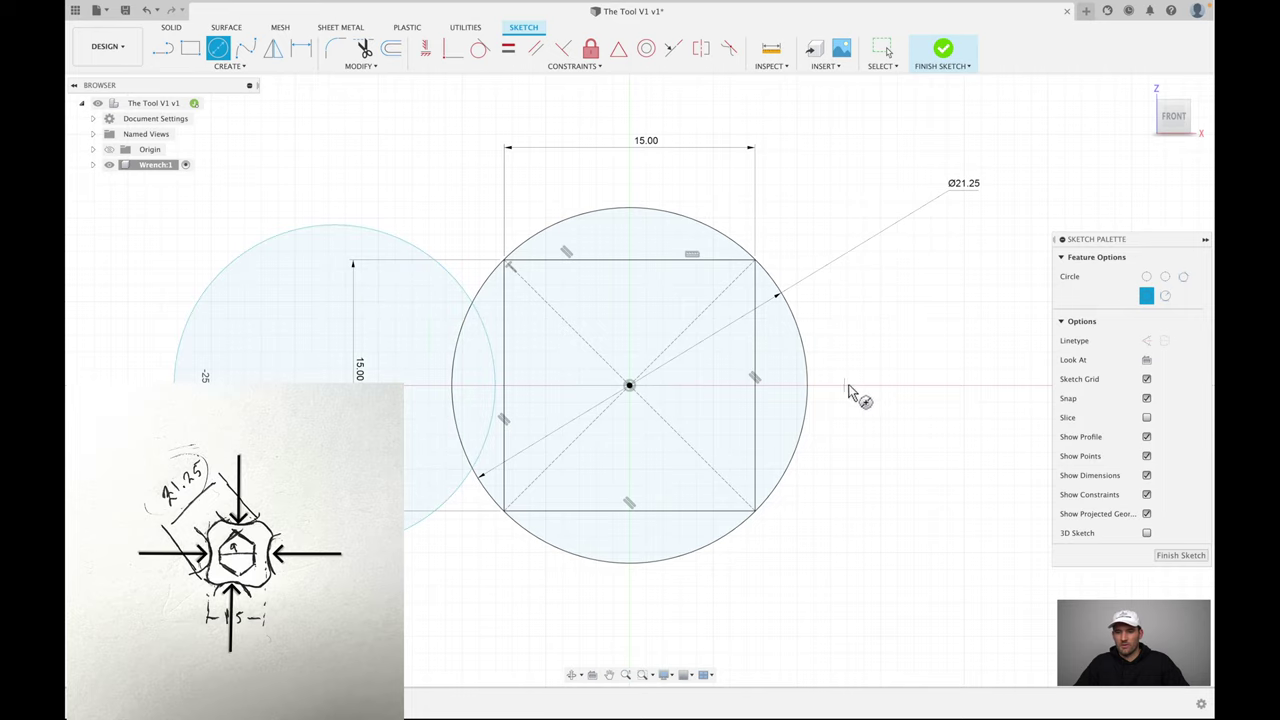
{"action": "left_click", "coordinate": [953, 387]}
{"action": "left_click", "coordinate": [787, 378]}
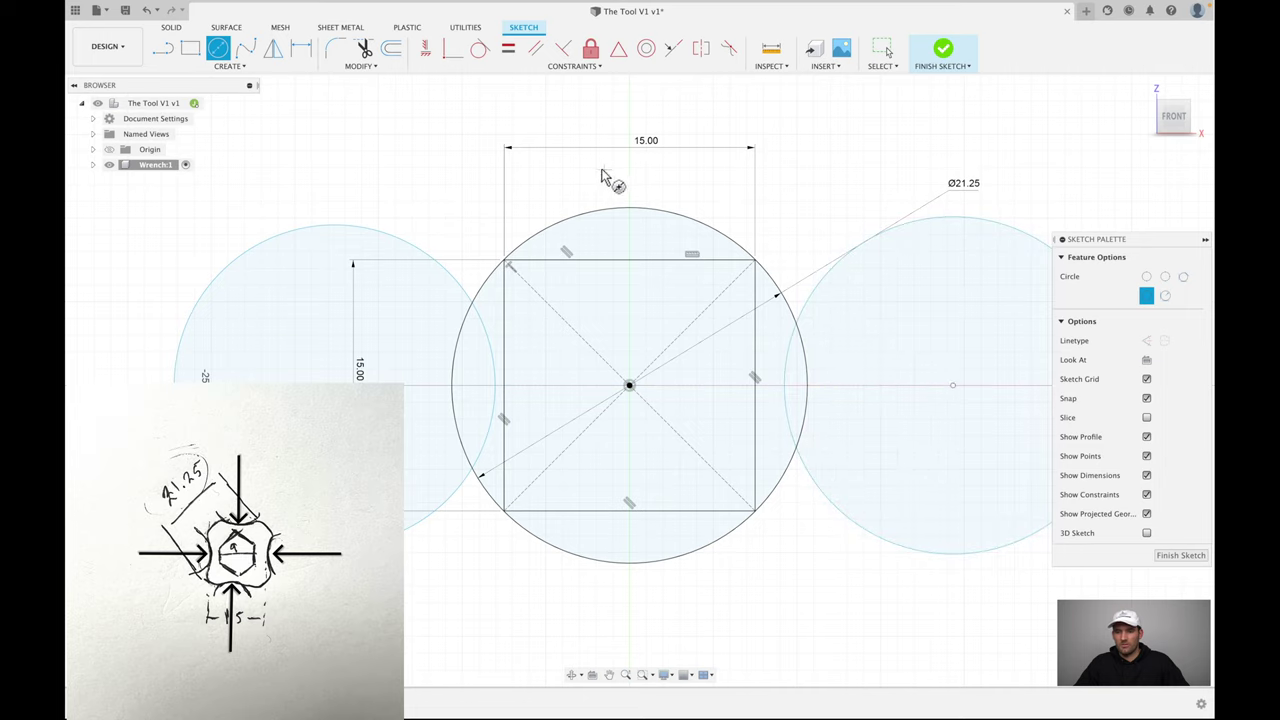
{"action": "left_click", "coordinate": [625, 160]}
{"action": "left_click", "coordinate": [633, 236]}
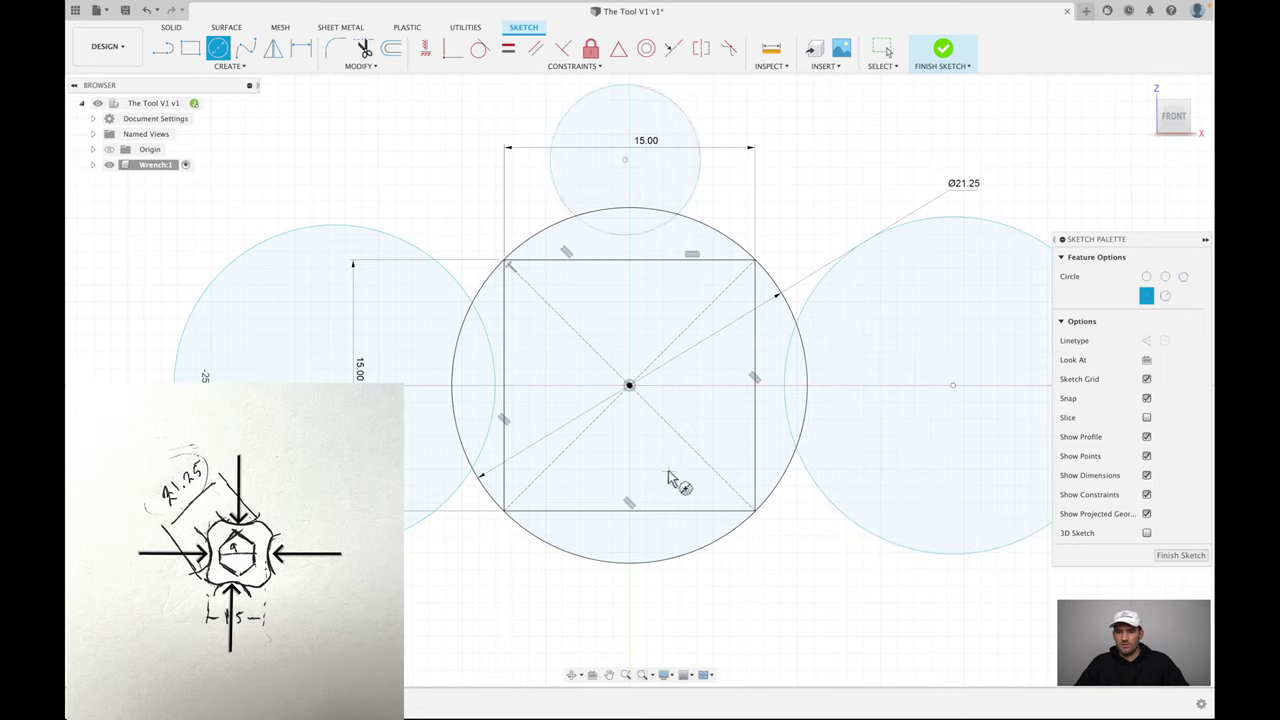
{"action": "left_click", "coordinate": [633, 632]}
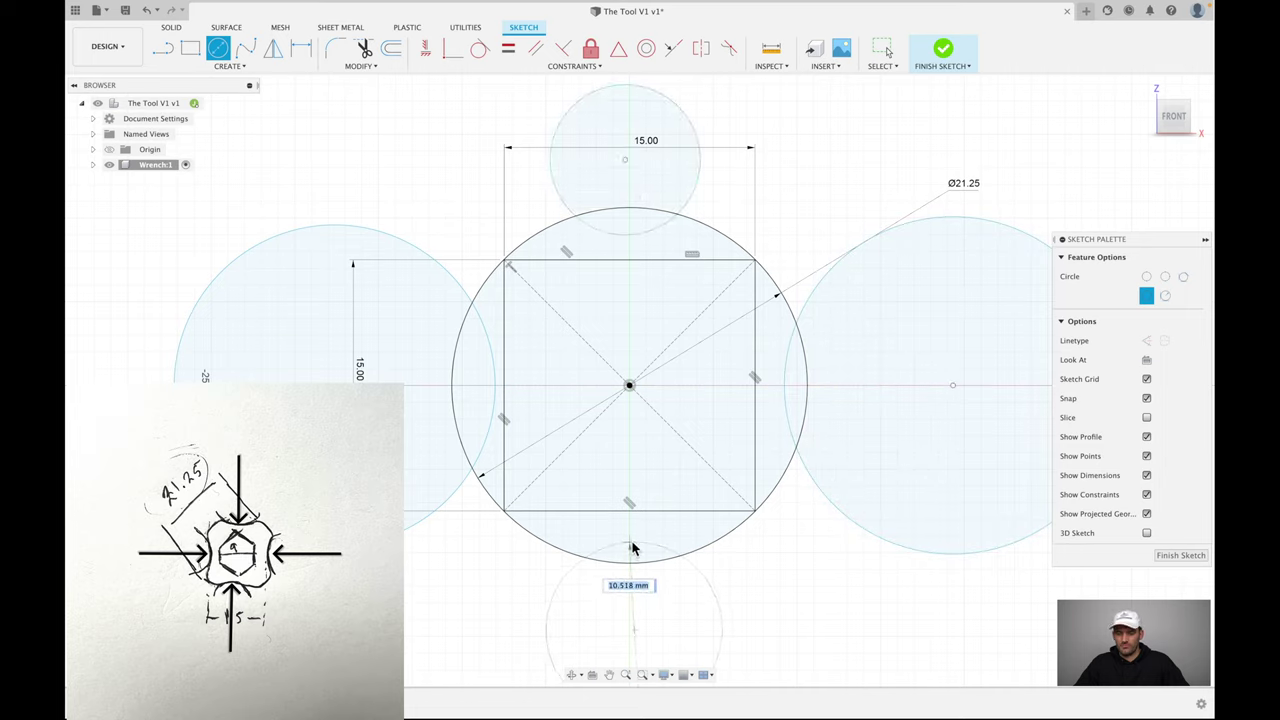
{"action": "left_click", "coordinate": [631, 543]}
{"action": "scroll", "coordinate": [631, 543], "scroll_direction": "down", "scroll_amount": 2}
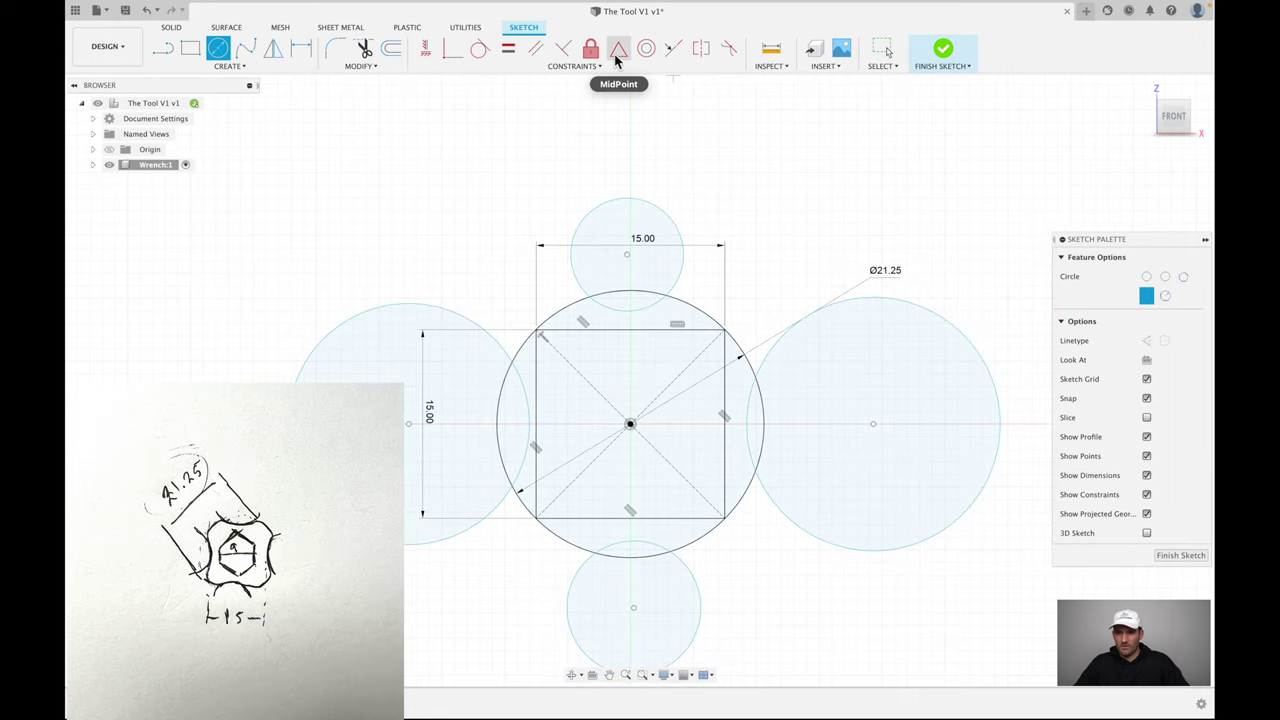
- Make the top, left, right and bottom circles tangent to the matching square edges
{"action": "left_click", "coordinate": [470, 49]}
{"action": "scroll", "coordinate": [630, 311], "scroll_direction": "up", "scroll_amount": 2}
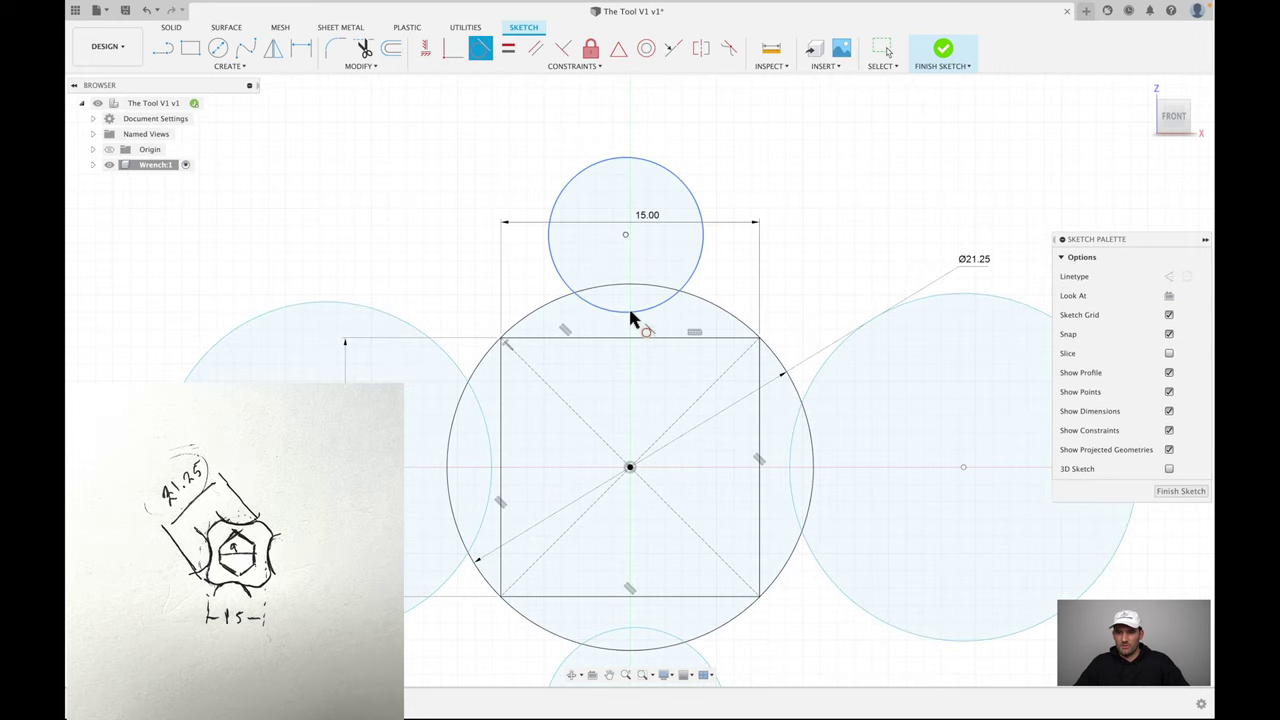
{"action": "left_click", "coordinate": [624, 312]}
{"action": "left_click", "coordinate": [628, 341]}
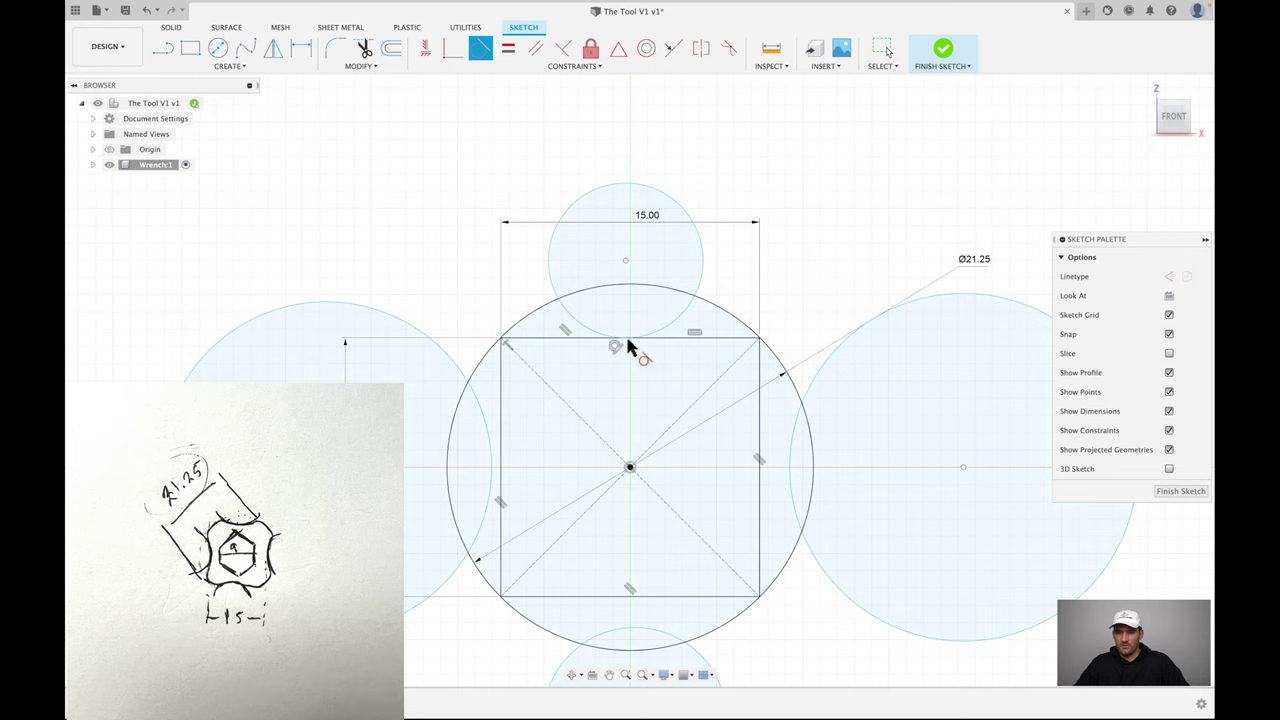
{"action": "left_click", "coordinate": [491, 480]}
{"action": "left_click", "coordinate": [501, 496]}
{"action": "left_click", "coordinate": [824, 458]}
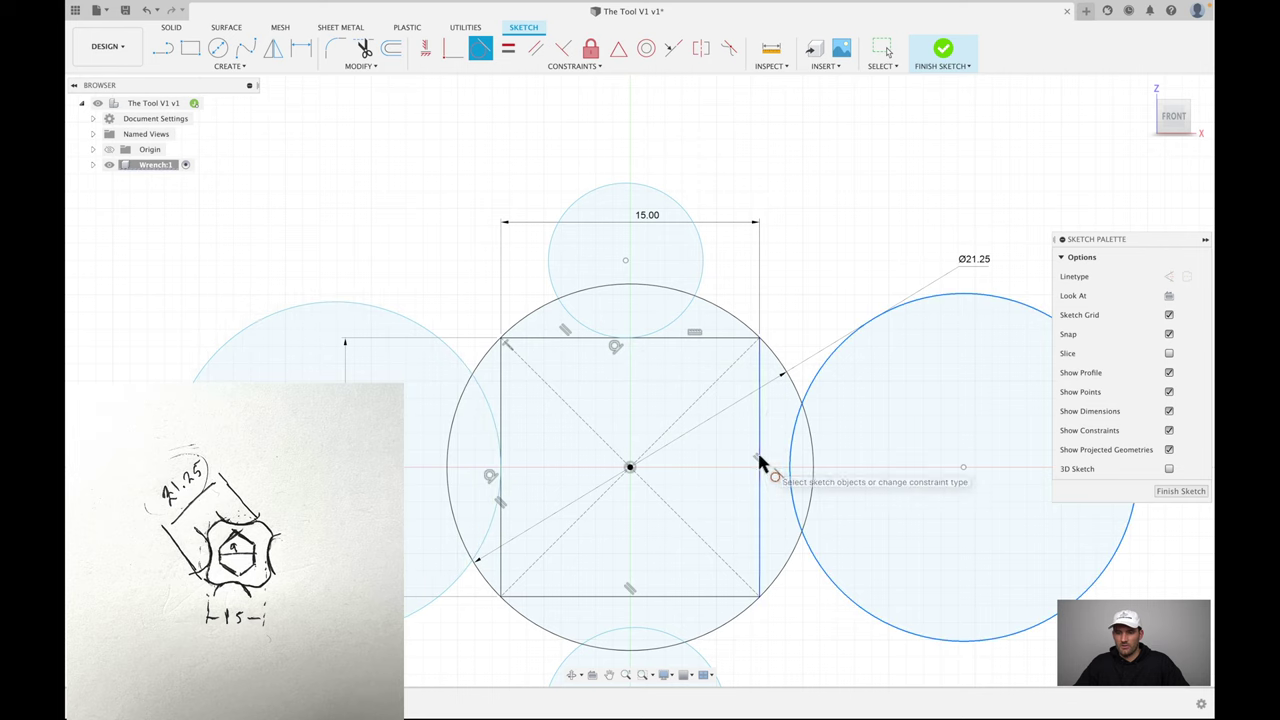
{"action": "left_click", "coordinate": [758, 463]}
{"action": "scroll", "coordinate": [629, 537], "scroll_direction": "down", "scroll_amount": 1}
{"action": "left_click", "coordinate": [629, 537]}
{"action": "left_click", "coordinate": [633, 497]}
{"action": "scroll", "coordinate": [634, 490], "scroll_direction": "down", "scroll_amount": 1}
{"action": "scroll", "coordinate": [635, 485], "scroll_direction": "down", "scroll_amount": 1}
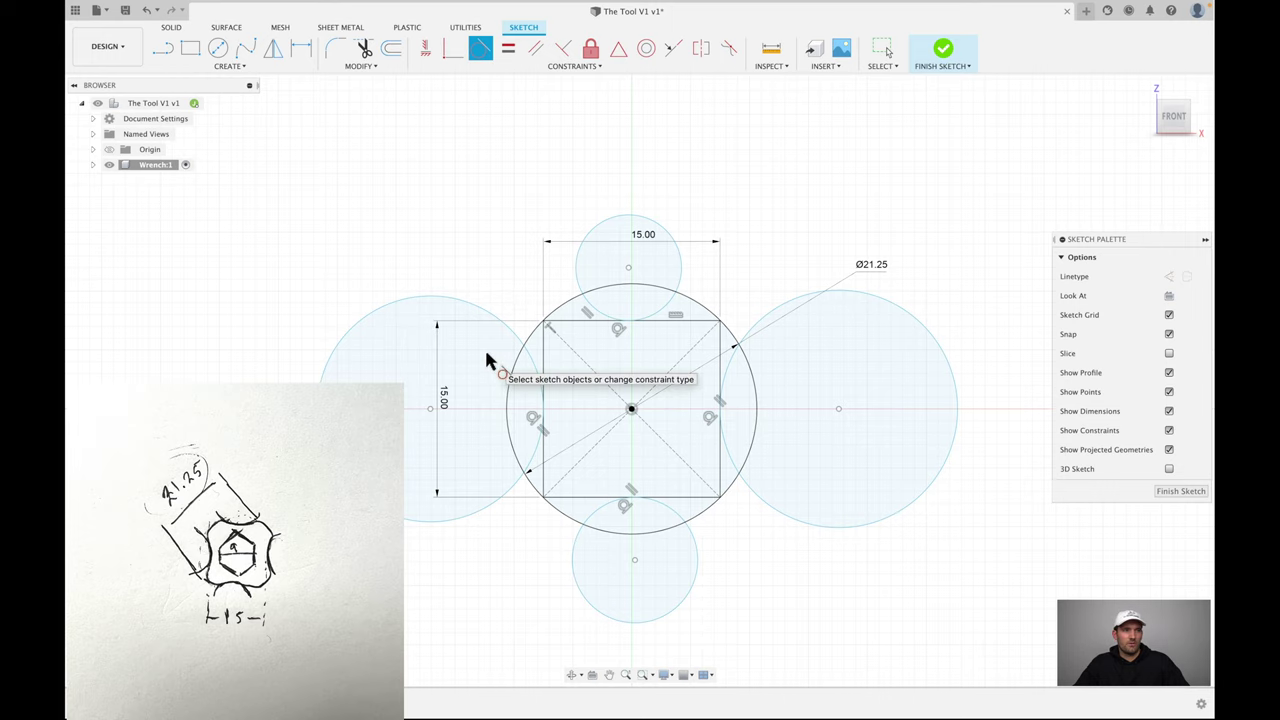
{"action": "scroll", "coordinate": [486, 357], "scroll_direction": "up", "scroll_amount": 2}
{"action": "scroll", "coordinate": [486, 357], "scroll_direction": "up", "scroll_amount": 1}
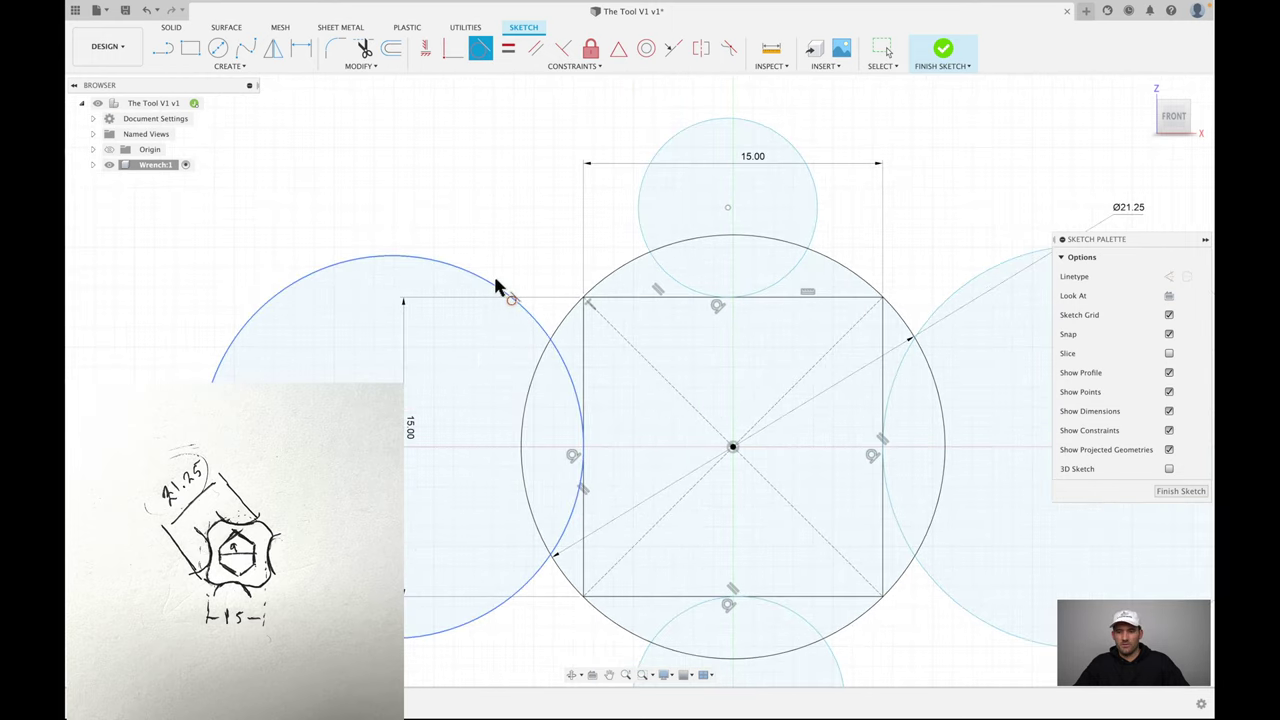
- Dimension the left circle at 15 mm, then change its diameter to 20 mm
{"action": "key", "text": "d"}
{"action": "left_click", "coordinate": [457, 271]}
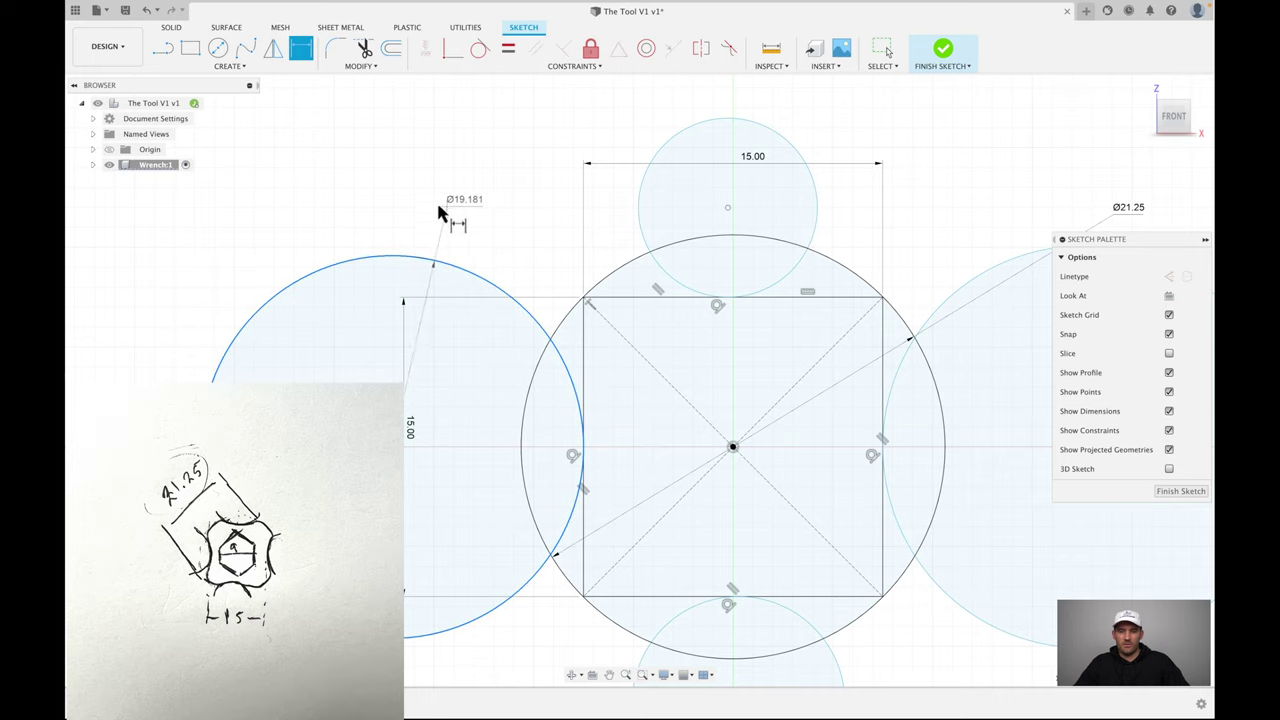
{"action": "left_click", "coordinate": [430, 200]}
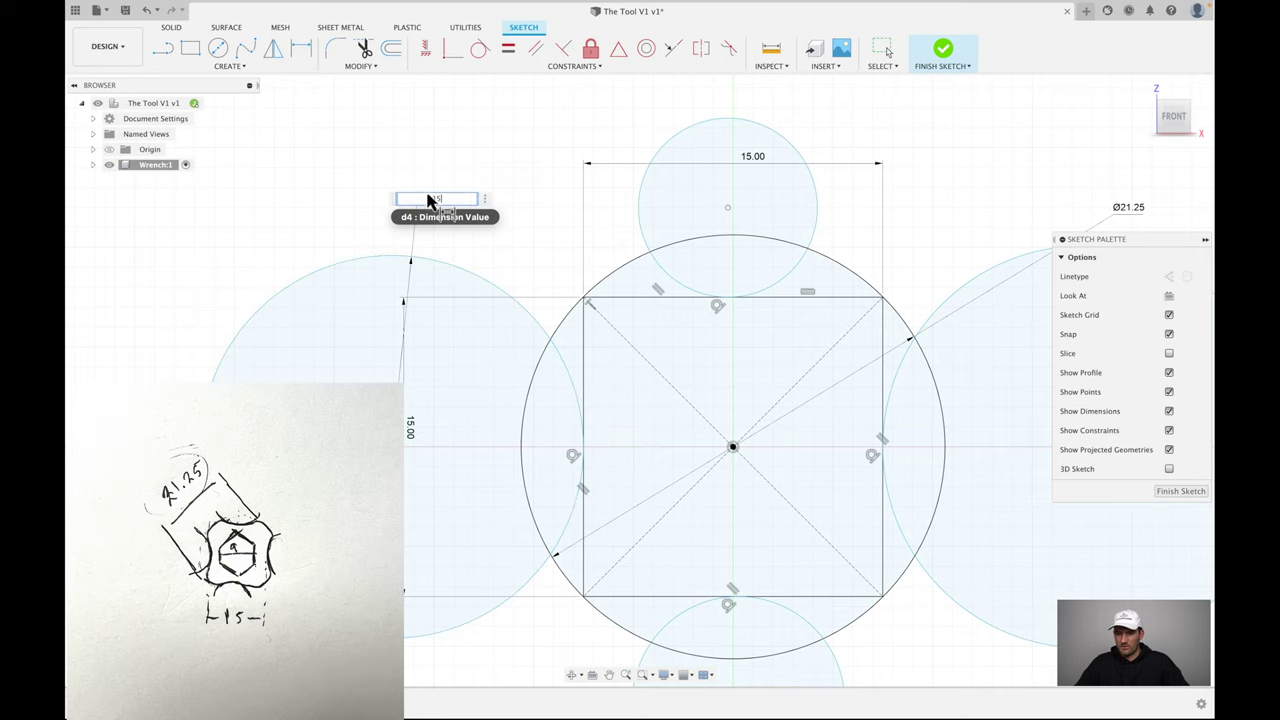
{"action": "type", "text": "15"}
{"action": "key", "text": "Return"}
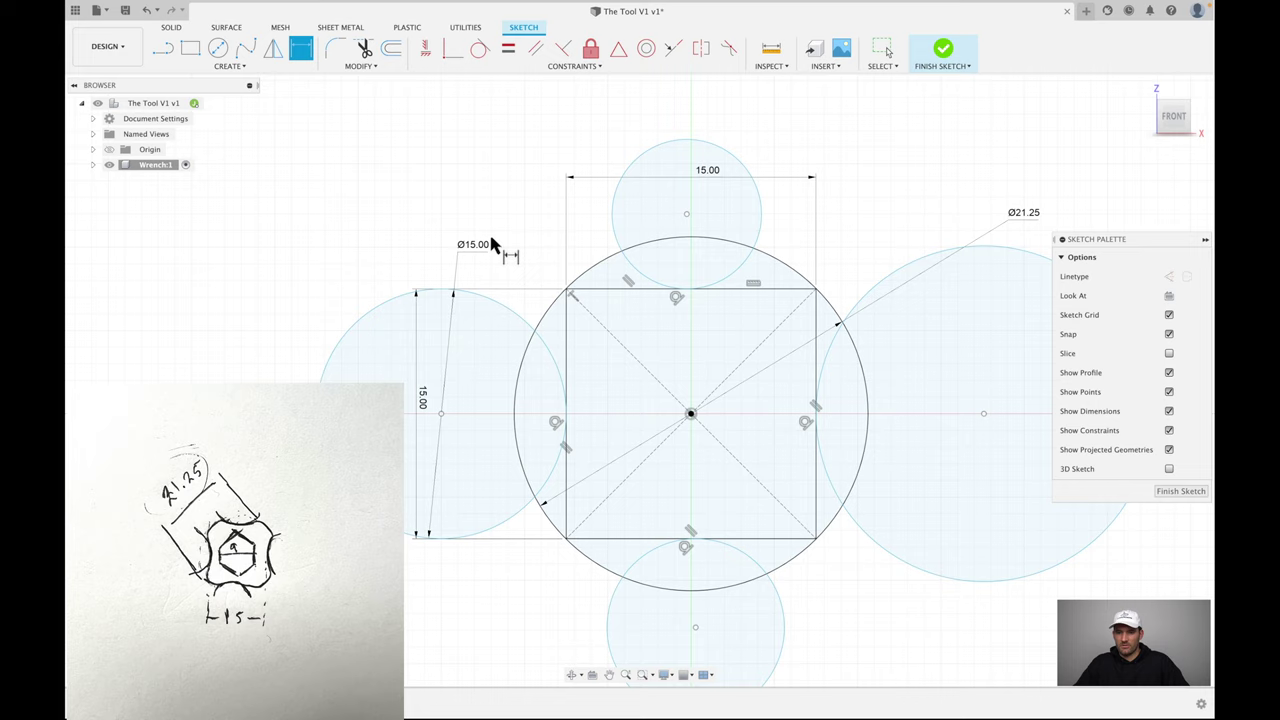
{"action": "double_click", "coordinate": [481, 246]}
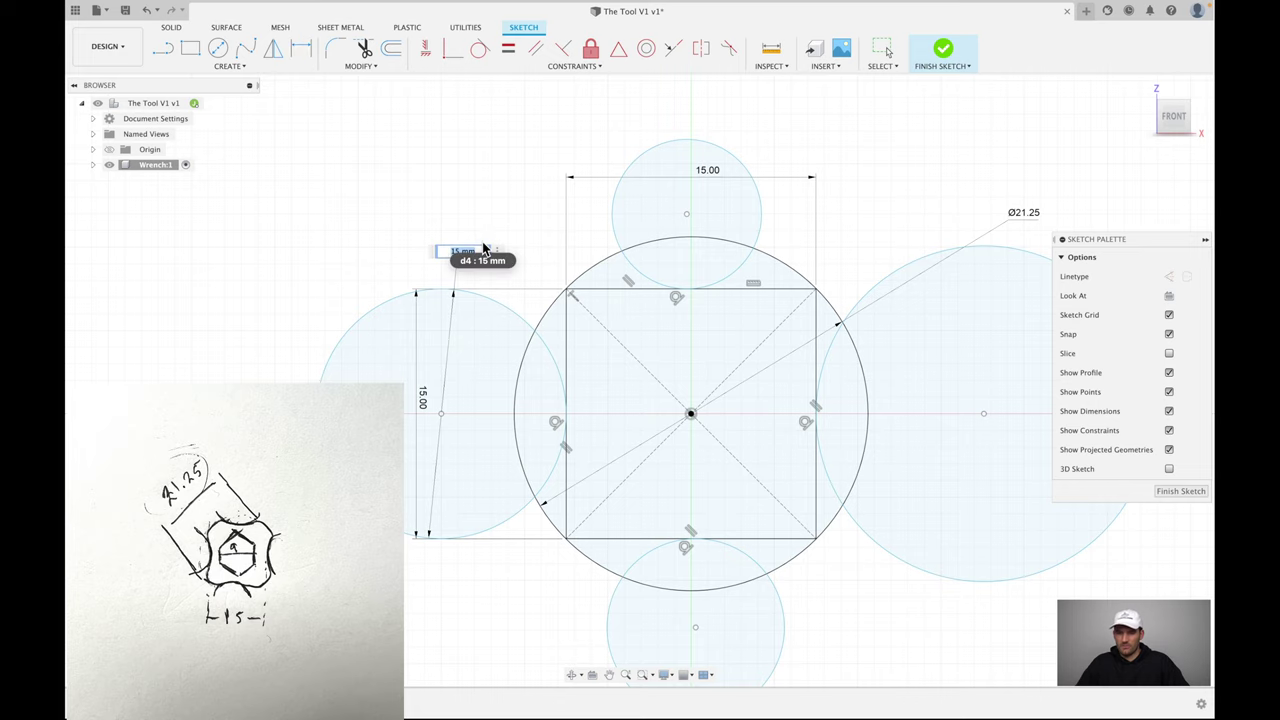
{"action": "type", "text": "20"}
{"action": "key", "text": "Return"}
{"action": "scroll", "coordinate": [483, 254], "scroll_direction": "down", "scroll_amount": 2}
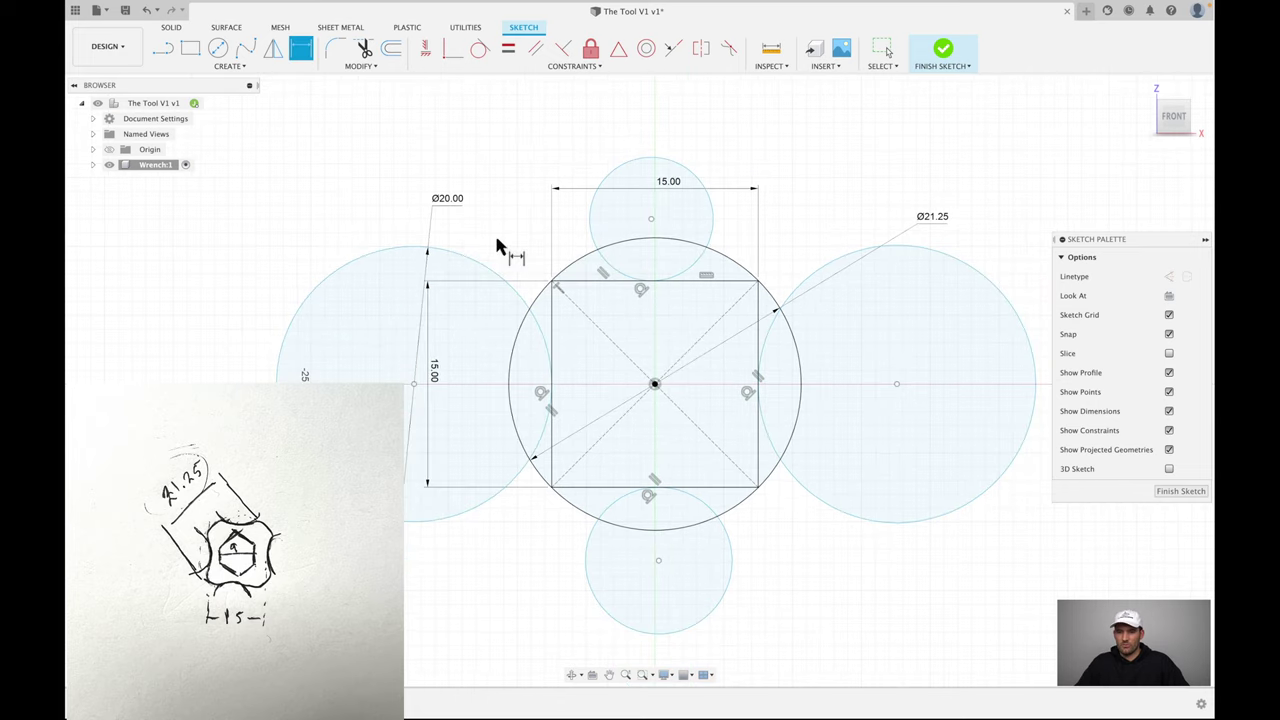
{"action": "key", "text": "d"}
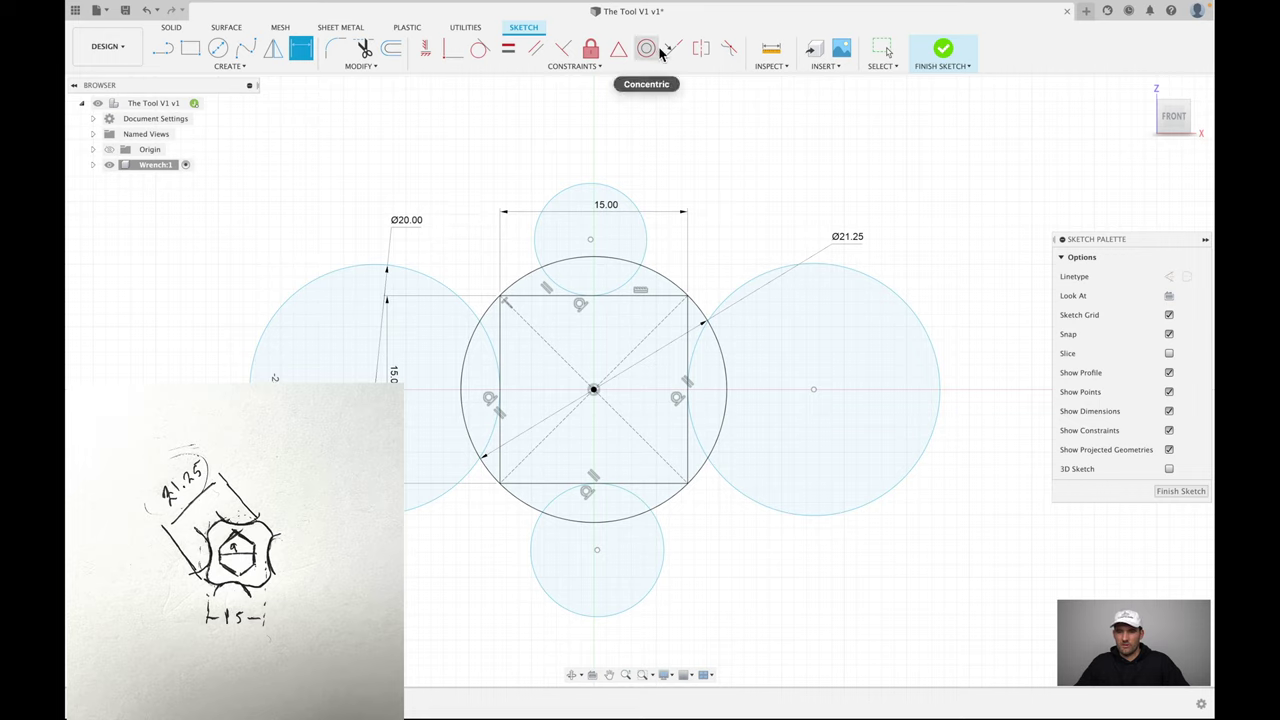
- Constrain the top, right and bottom circles equal in size to the left circle
{"action": "left_click", "coordinate": [509, 52]}
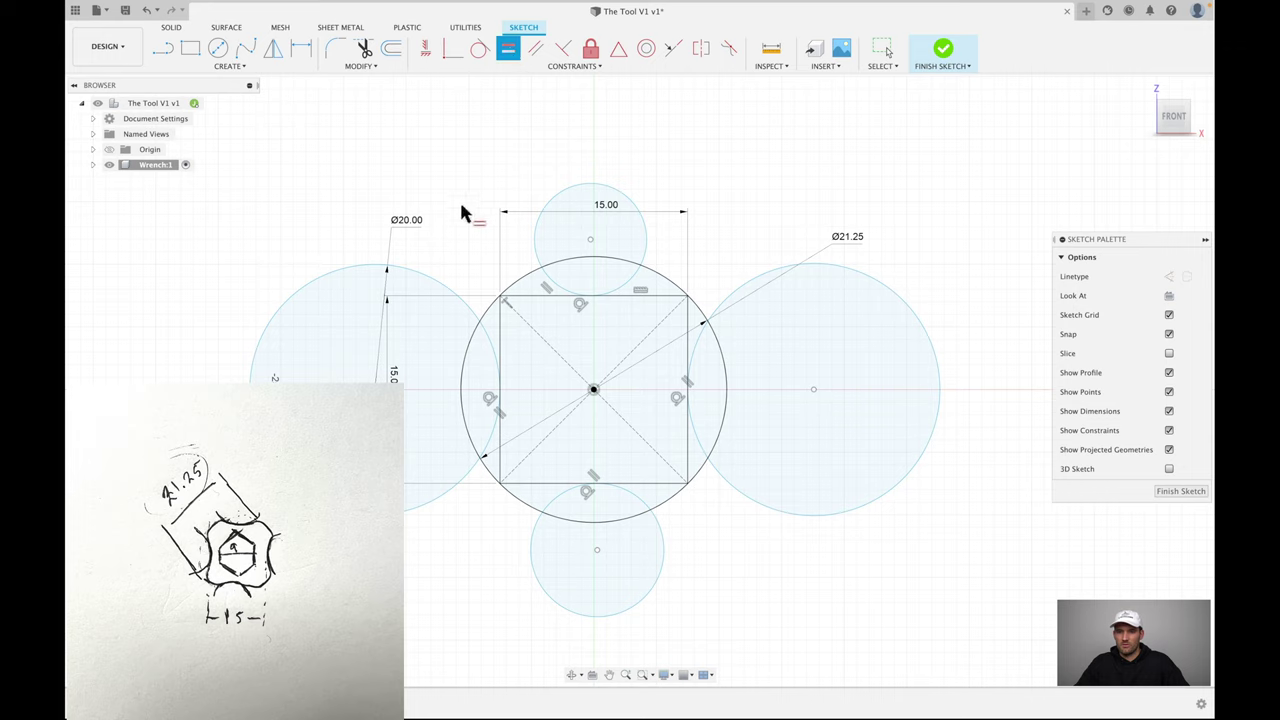
{"action": "left_click", "coordinate": [597, 192]}
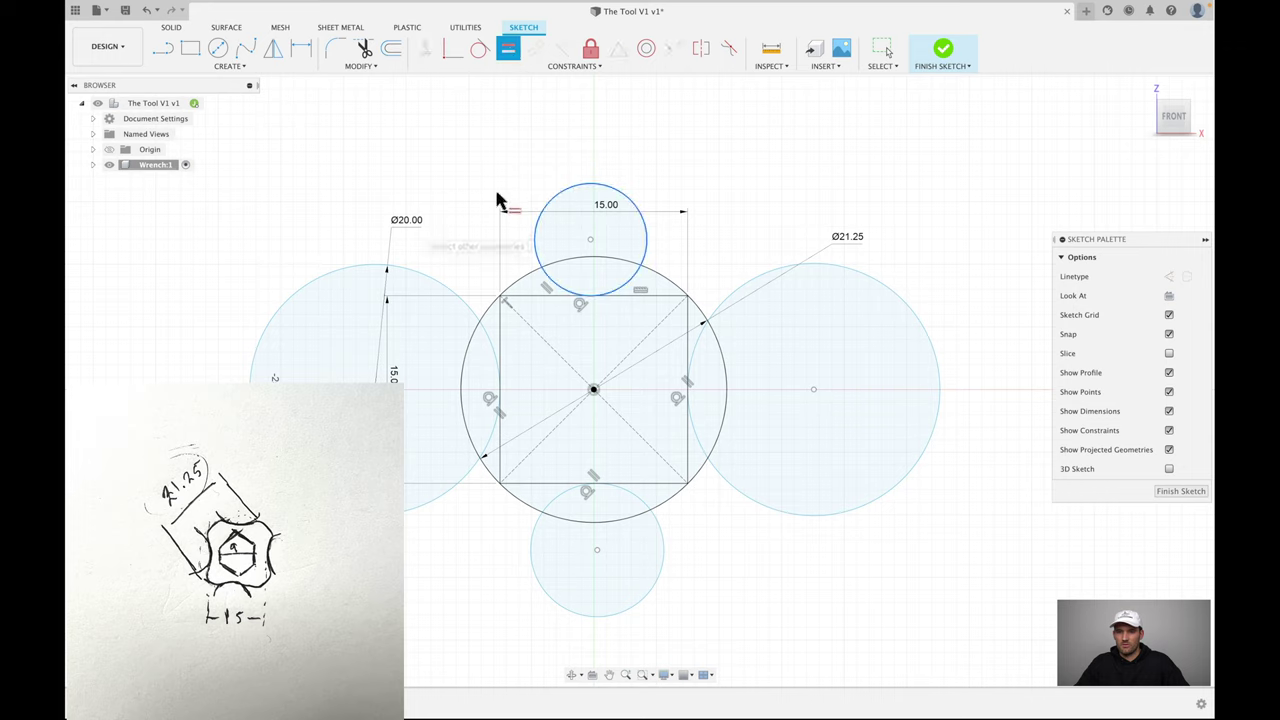
{"action": "key", "text": "d"}
{"action": "left_click", "coordinate": [600, 186]}
{"action": "left_click", "coordinate": [580, 163]}
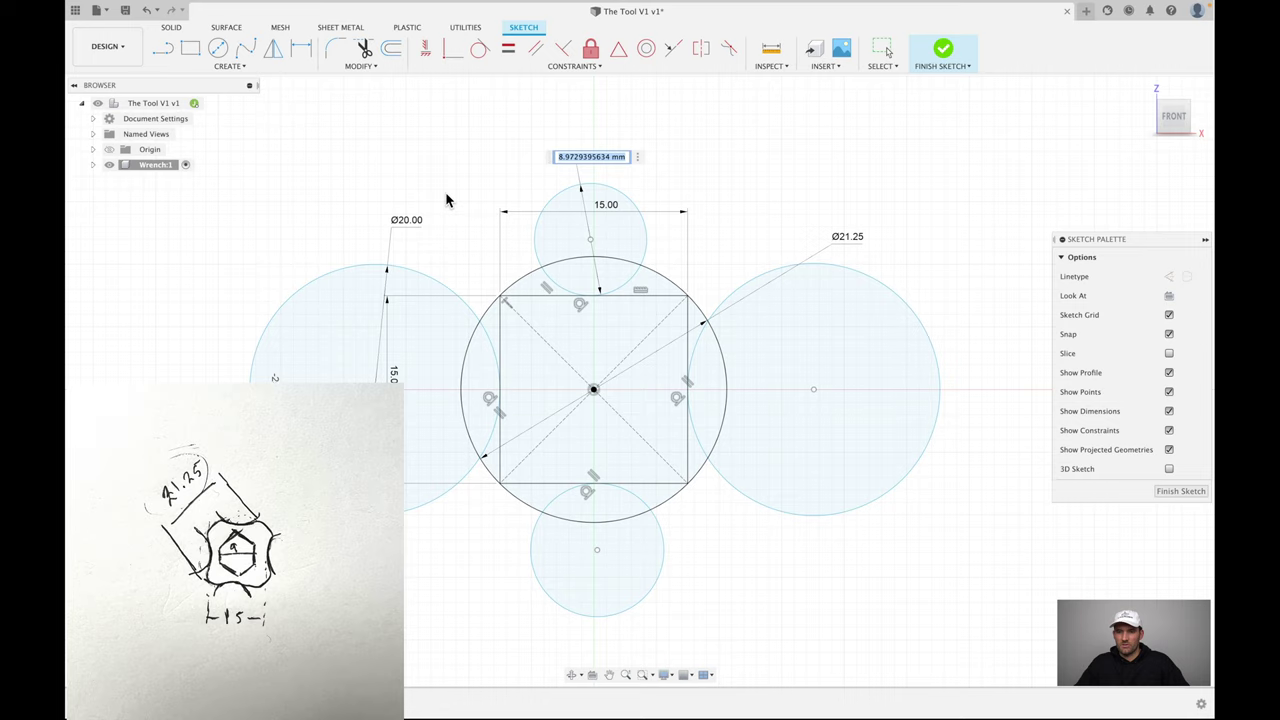
{"action": "left_click", "coordinate": [508, 48]}
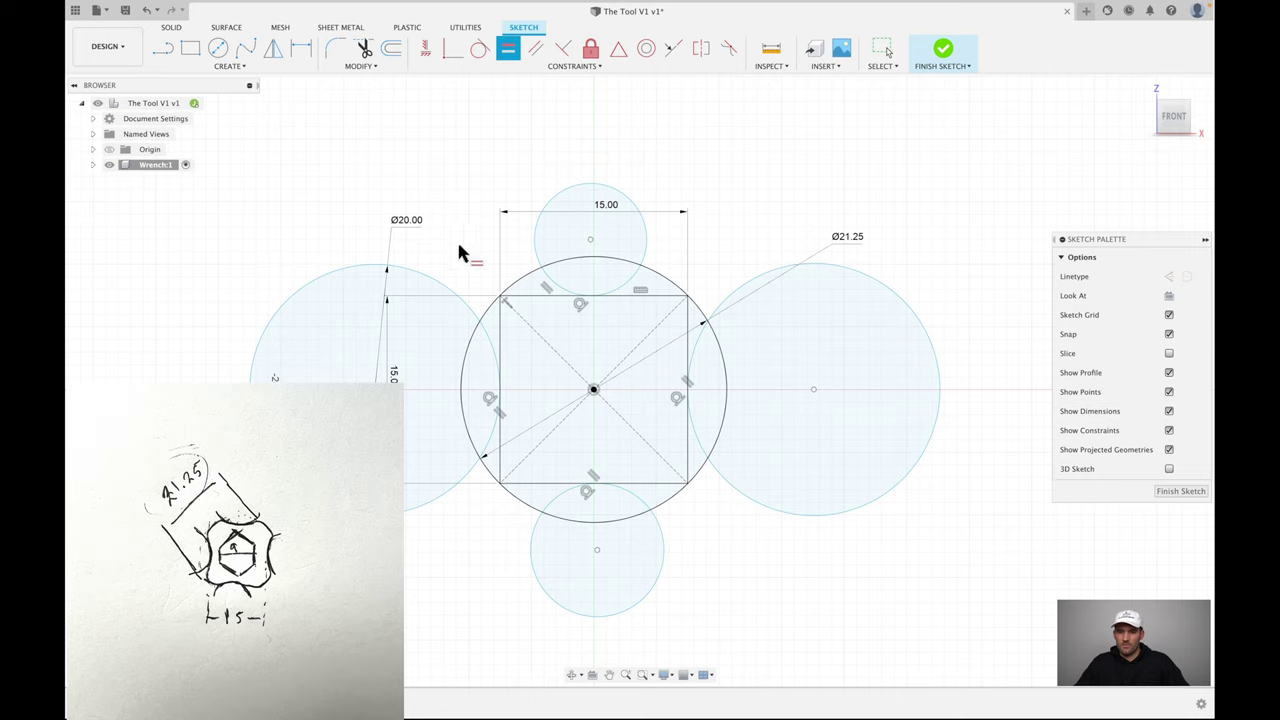
{"action": "left_click", "coordinate": [423, 270]}
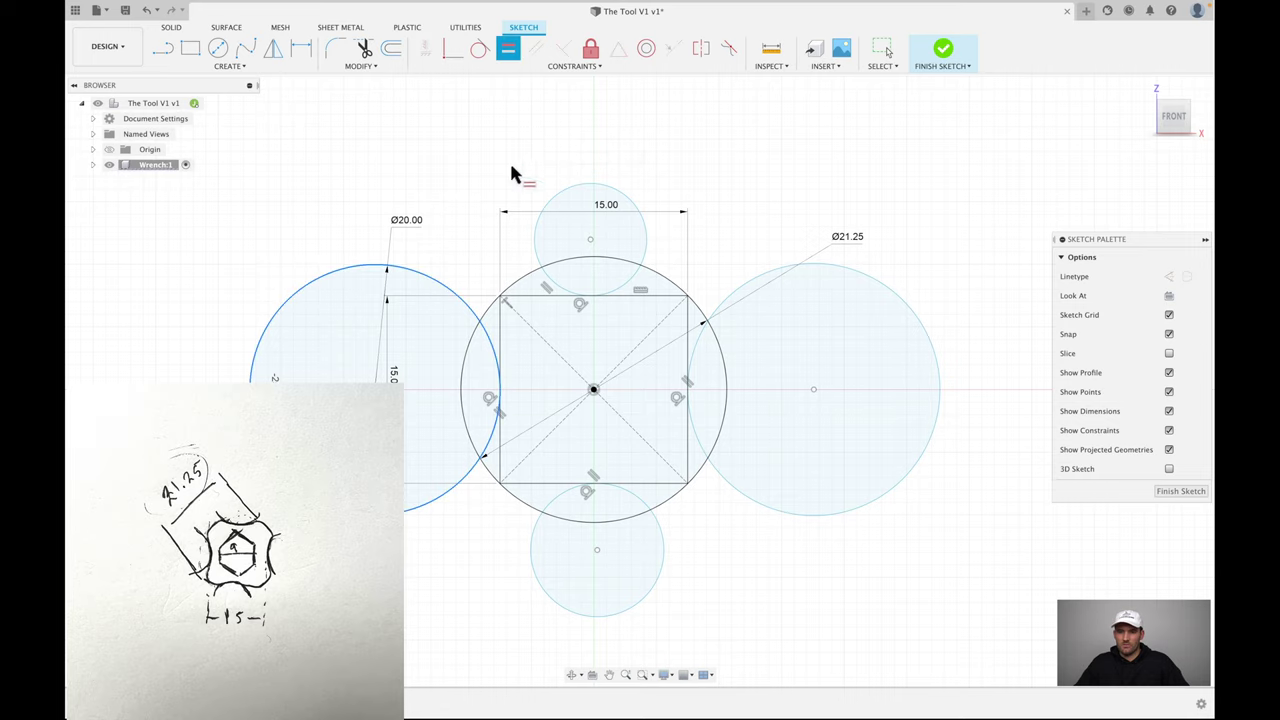
{"action": "left_click", "coordinate": [590, 188]}
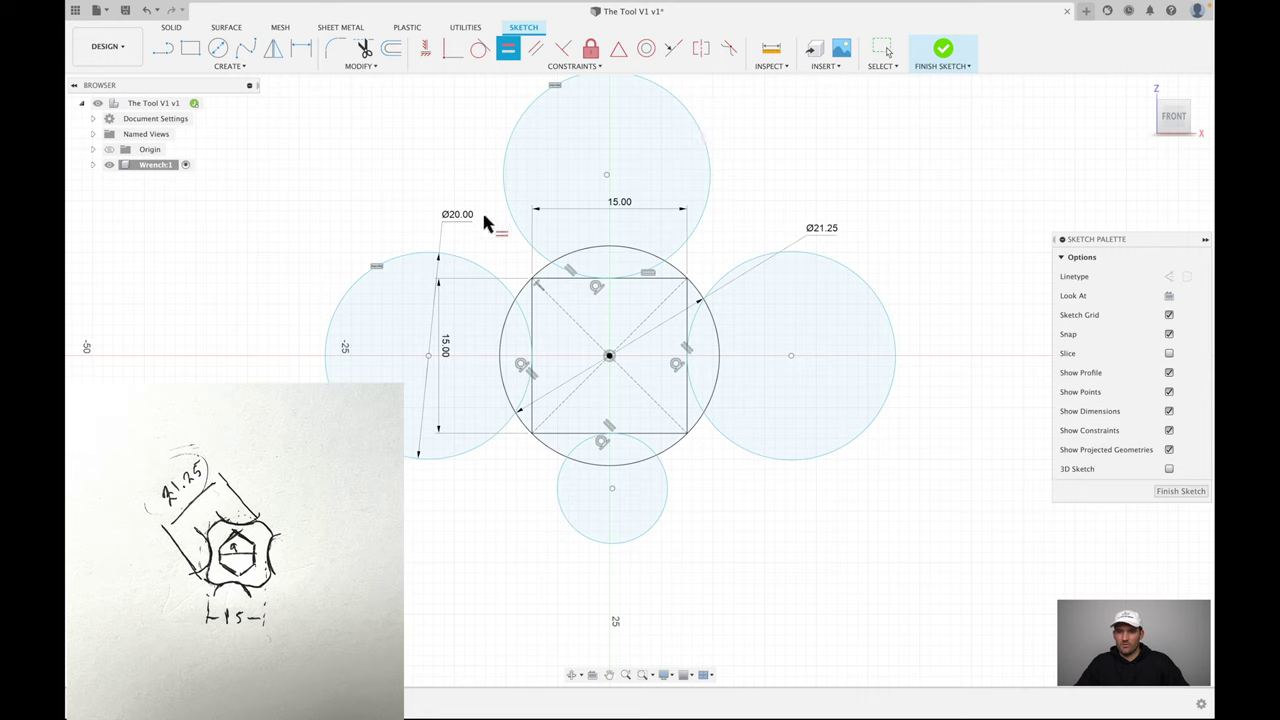
{"action": "left_click", "coordinate": [471, 258]}
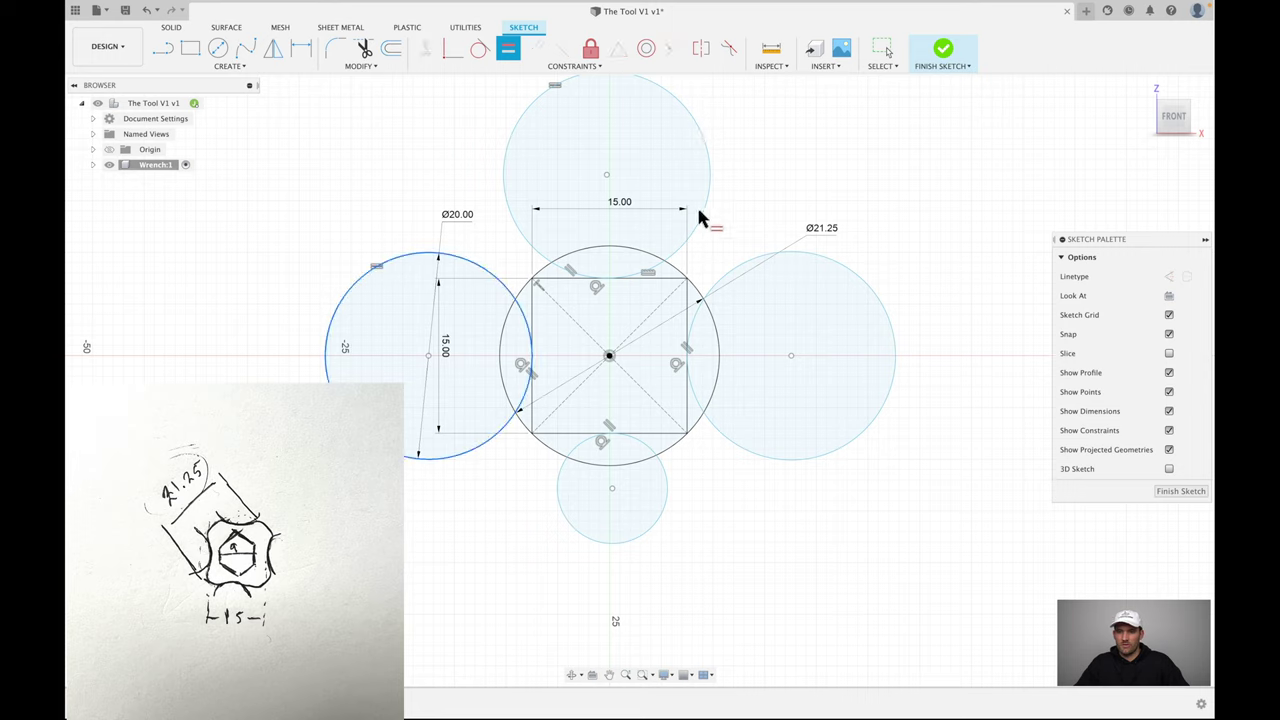
{"action": "left_click", "coordinate": [843, 258]}
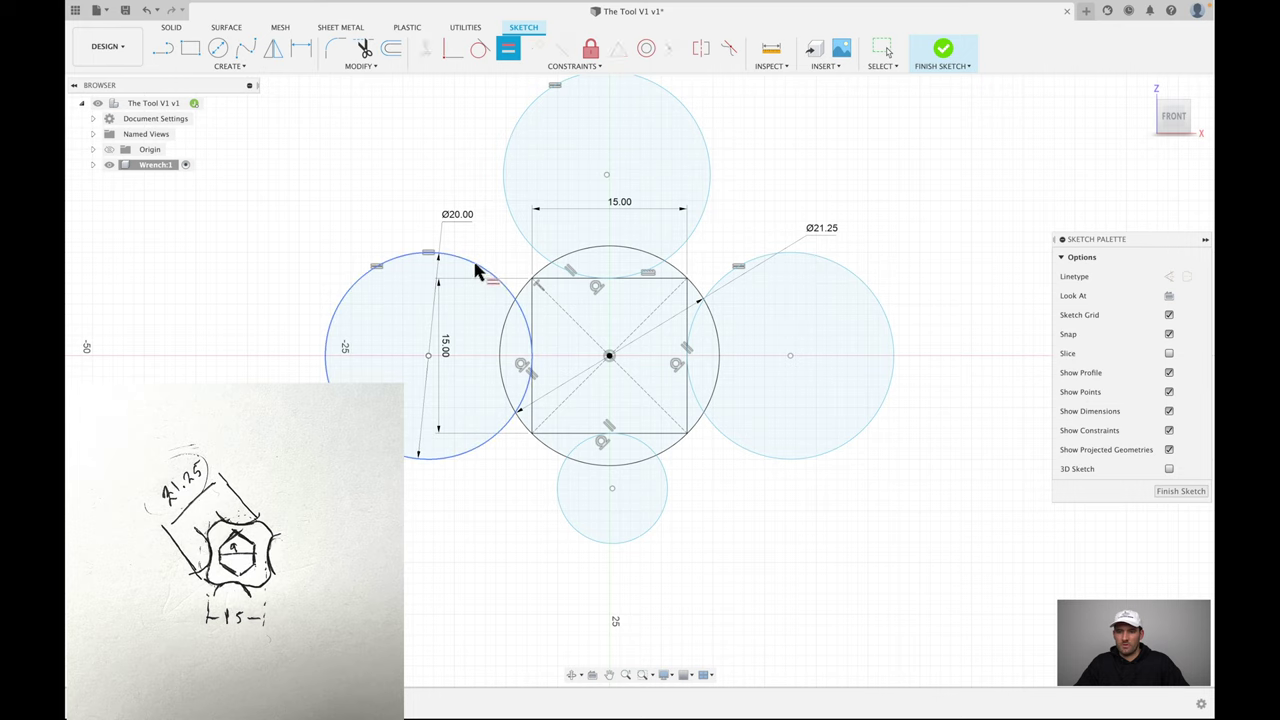
{"action": "left_click", "coordinate": [558, 494]}
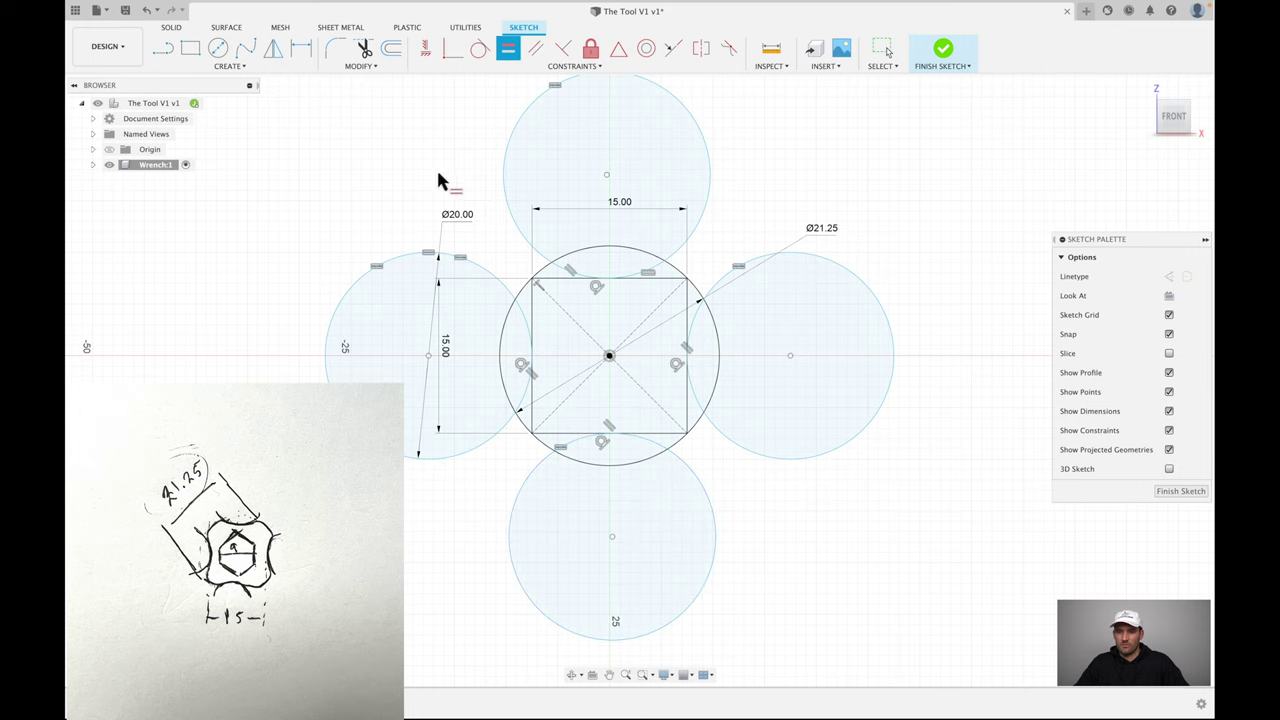
{"action": "key", "text": "Escape"}
- Change the left circle's diameter to 15 mm, then restore it to 20 mm
{"action": "double_click", "coordinate": [461, 224]}
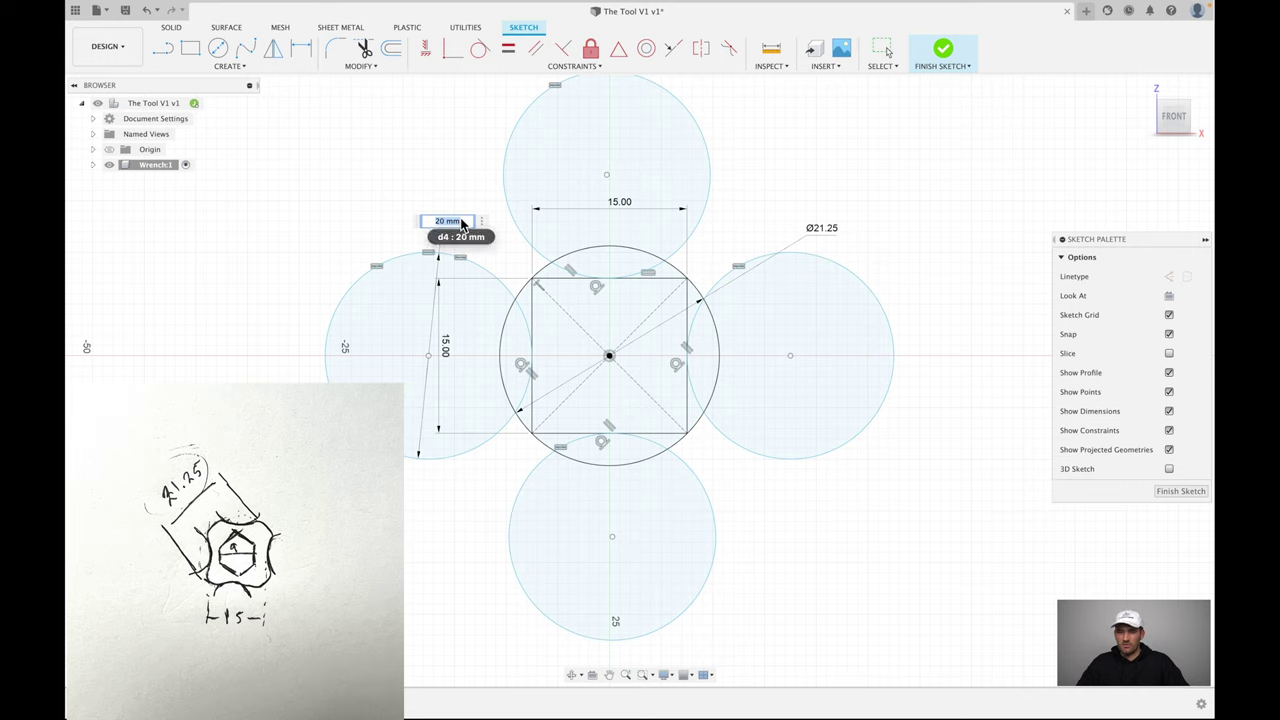
{"action": "key", "text": "Return"}
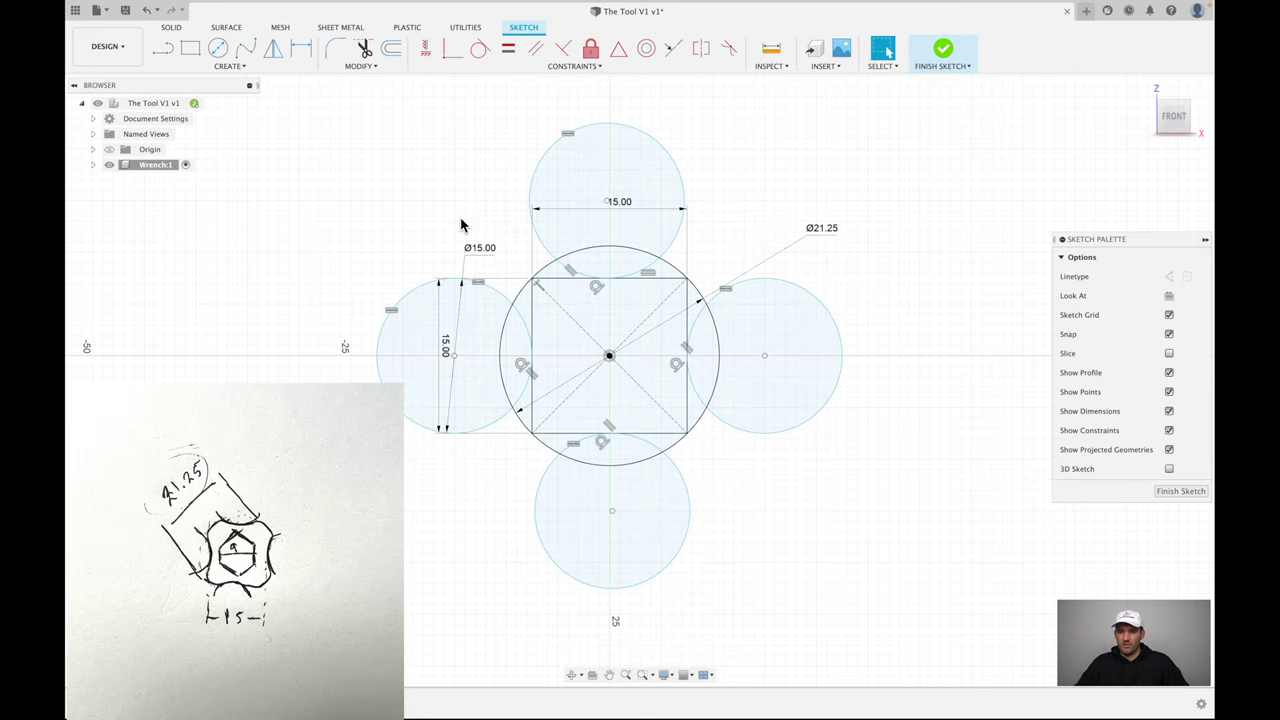
{"action": "double_click", "coordinate": [481, 250]}
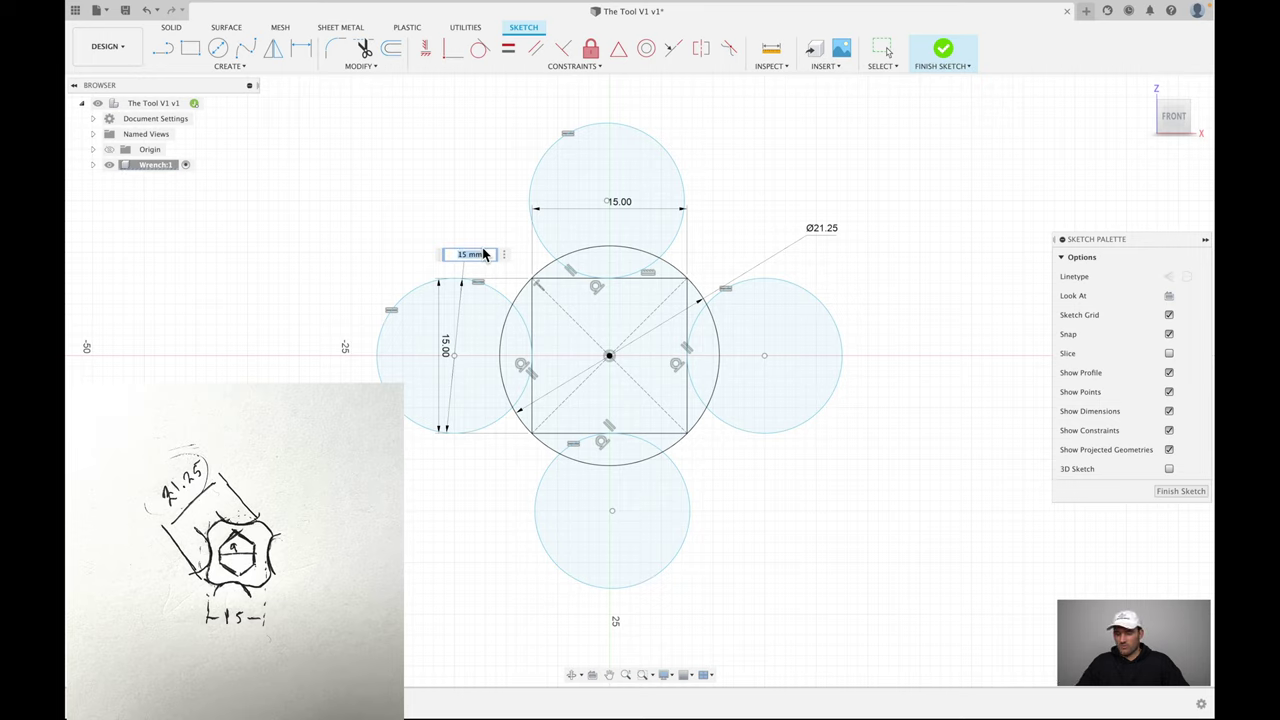
{"action": "key", "text": "Return"}
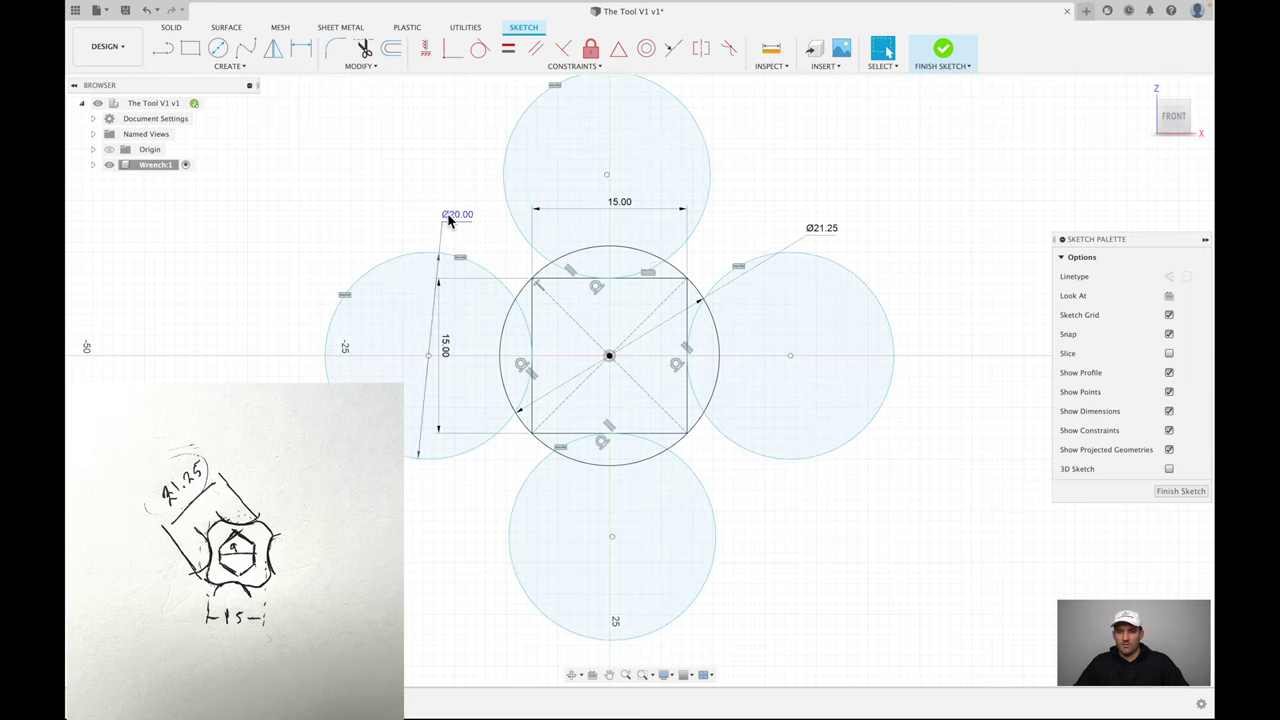
- Move the Ø20.00 and Ø21.25 dimension labels up and left, out of the way
{"action": "left_click_drag", "start_coordinate": [449, 221], "coordinate": [376, 240]}
{"action": "scroll", "coordinate": [465, 232], "scroll_direction": "down", "scroll_amount": 1}
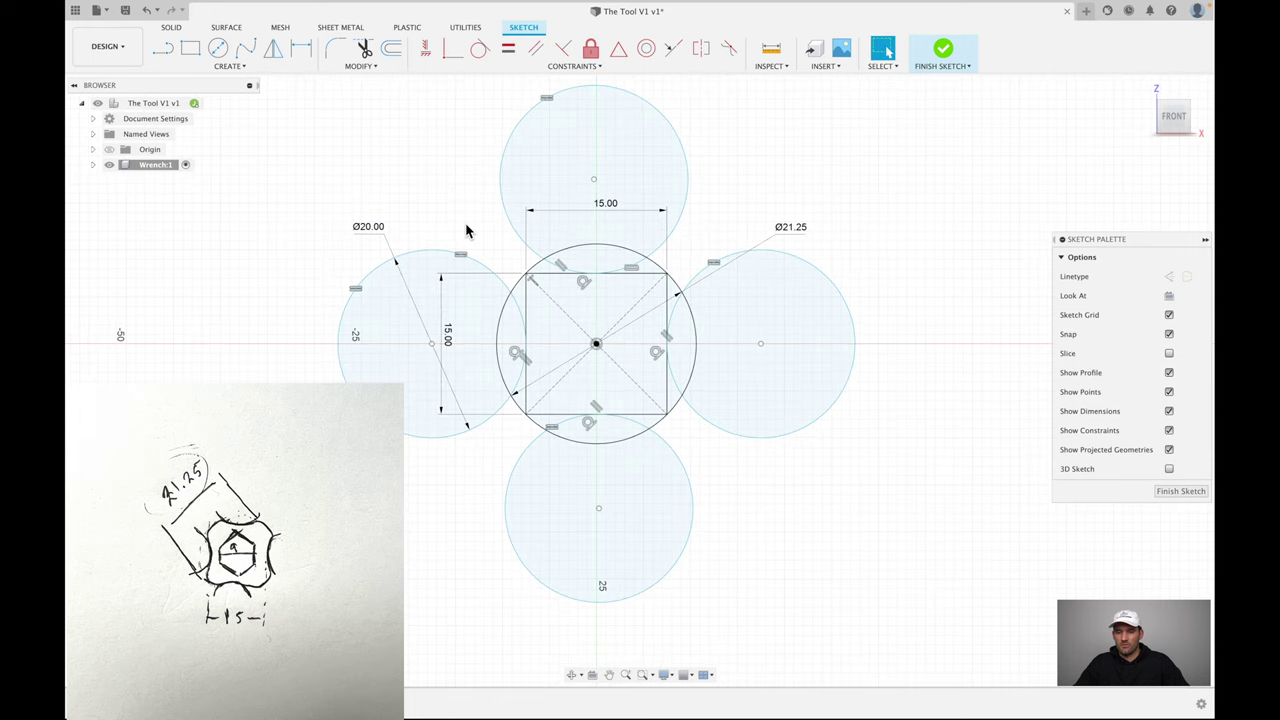
{"action": "left_click_drag", "start_coordinate": [803, 229], "coordinate": [762, 190]}
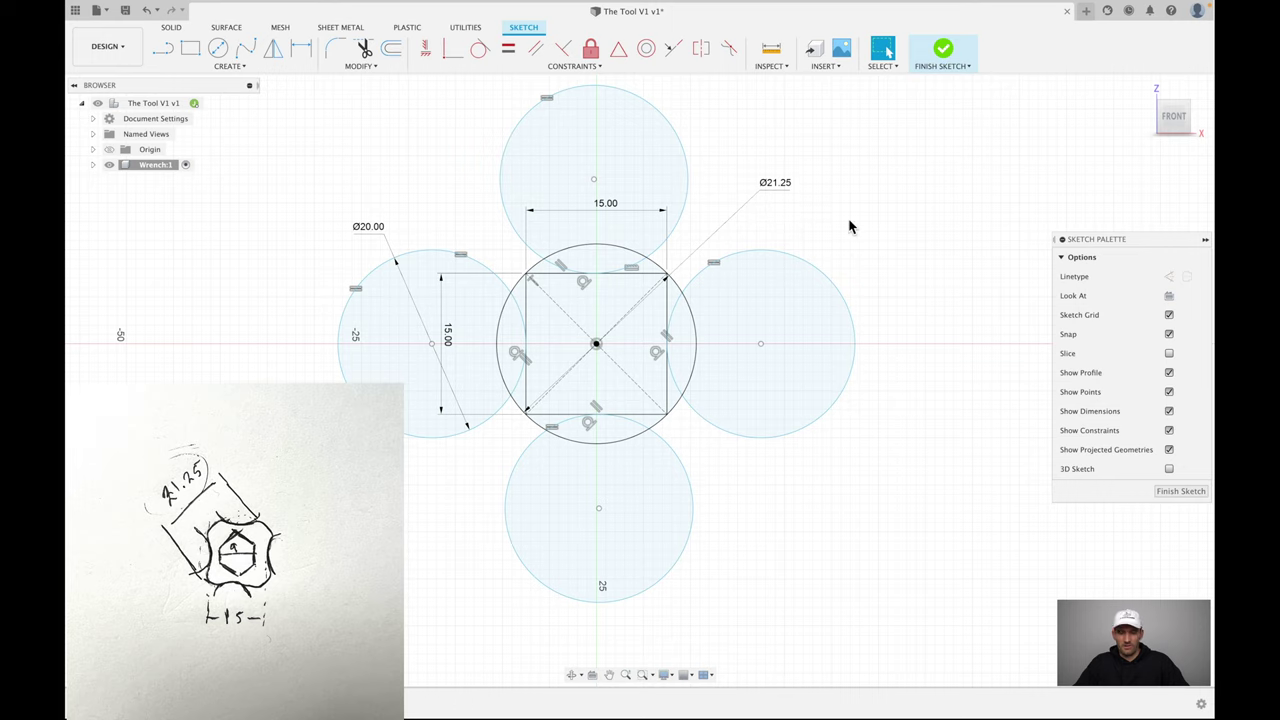
{"action": "middle_click_drag", "start_coordinate": [851, 260], "coordinate": [699, 240], "text": "shift"}
{"action": "scroll", "coordinate": [694, 242], "scroll_direction": "up", "scroll_amount": 5}
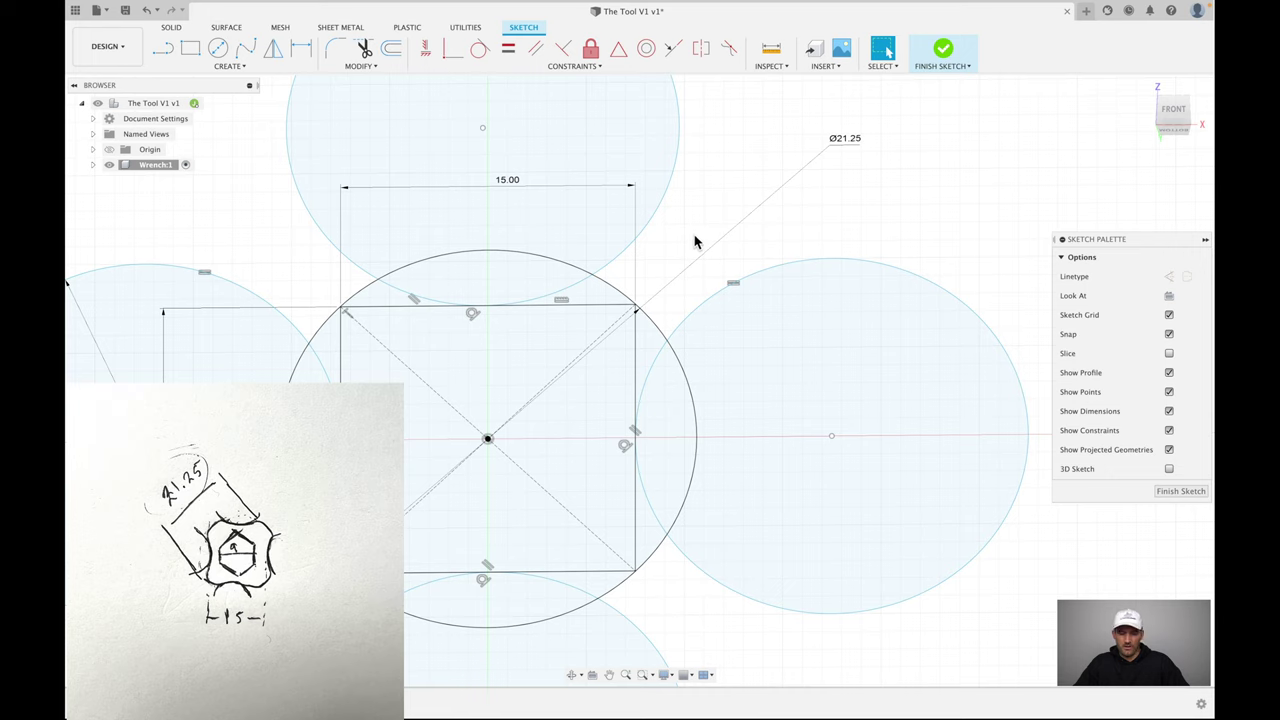
- Extrude the four wedge profiles and centre square -4 mm as a new body, then inspect it
{"action": "key", "text": "e"}
{"action": "left_click", "coordinate": [601, 286]}
{"action": "left_click", "coordinate": [397, 294]}
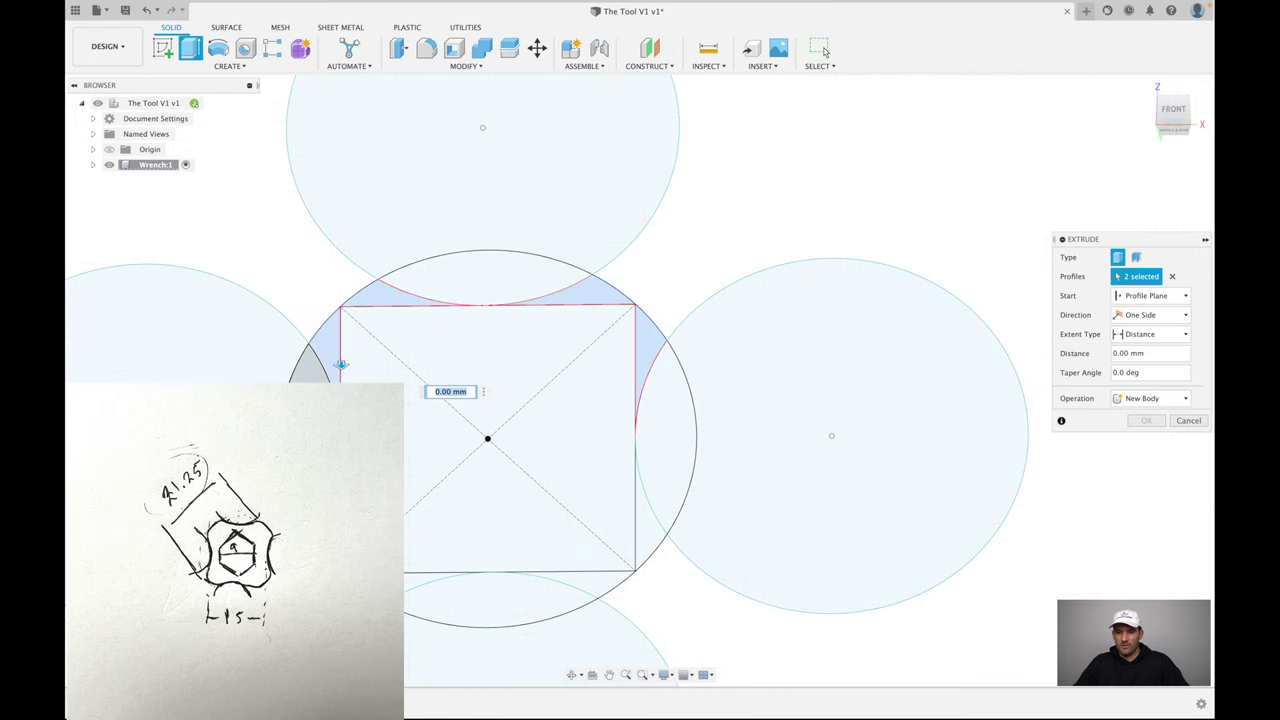
{"action": "left_click", "coordinate": [310, 365]}
{"action": "left_click", "coordinate": [540, 550]}
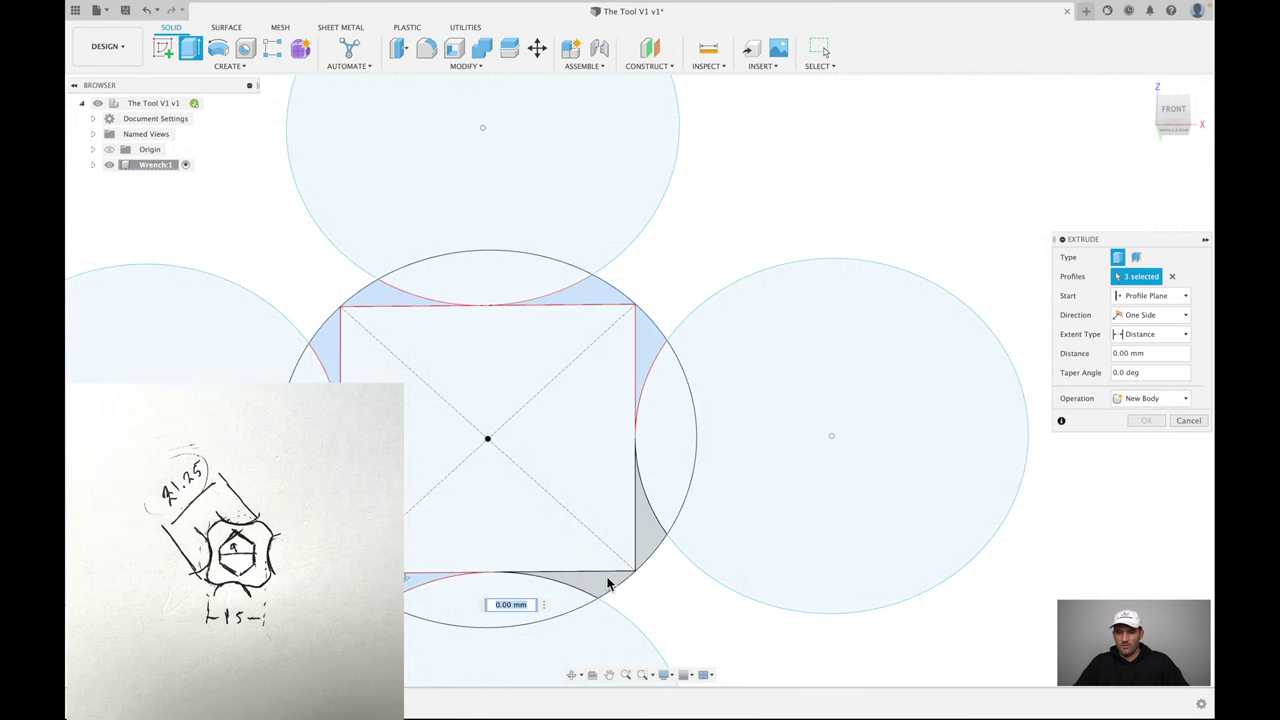
{"action": "left_click", "coordinate": [598, 490]}
{"action": "scroll", "coordinate": [557, 402], "scroll_direction": "down", "scroll_amount": 2}
{"action": "middle_click_drag", "start_coordinate": [557, 402], "coordinate": [557, 384], "text": "shift"}
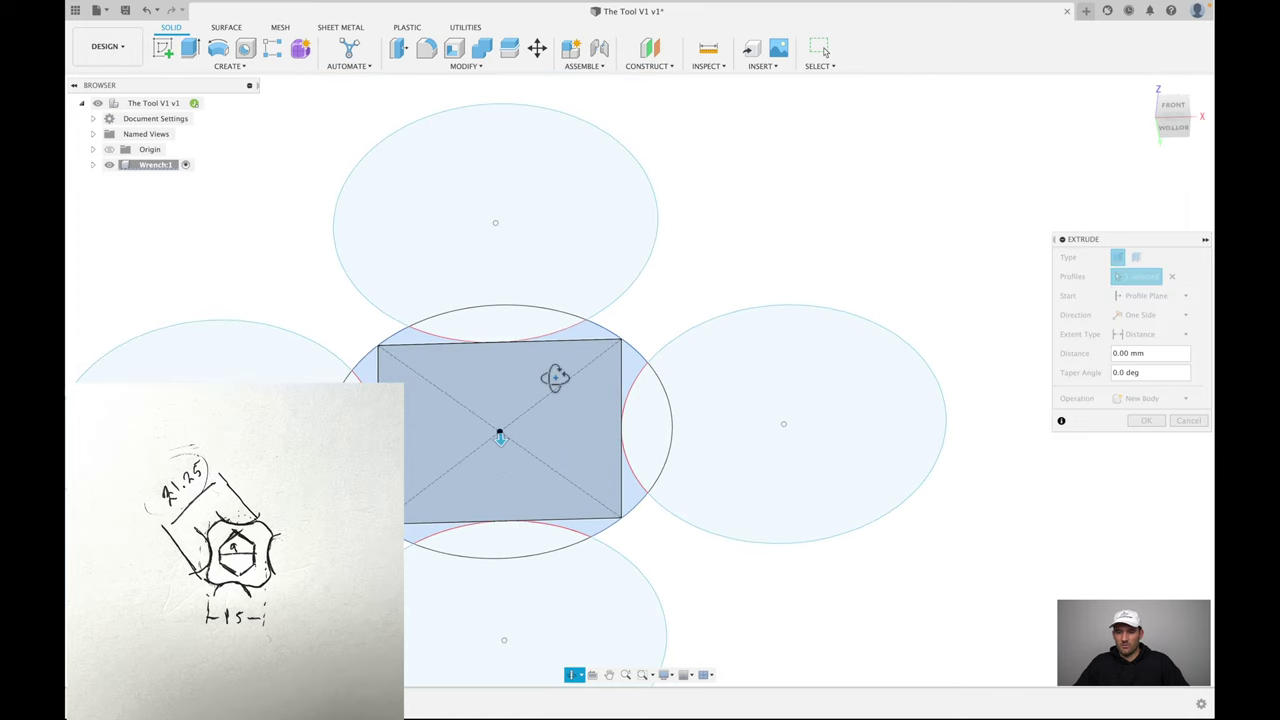
{"action": "left_click_drag", "start_coordinate": [501, 440], "coordinate": [493, 391]}
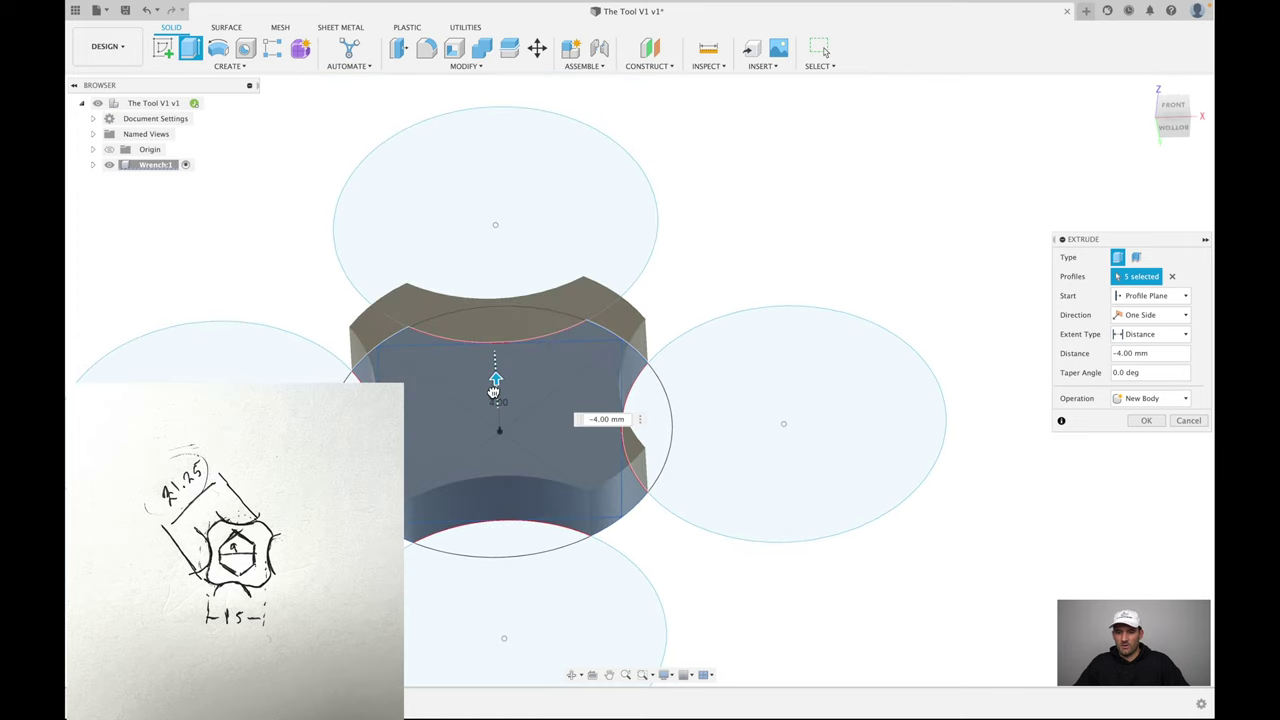
{"action": "left_click", "coordinate": [1143, 420]}
{"action": "scroll", "coordinate": [958, 390], "scroll_direction": "down", "scroll_amount": 2}
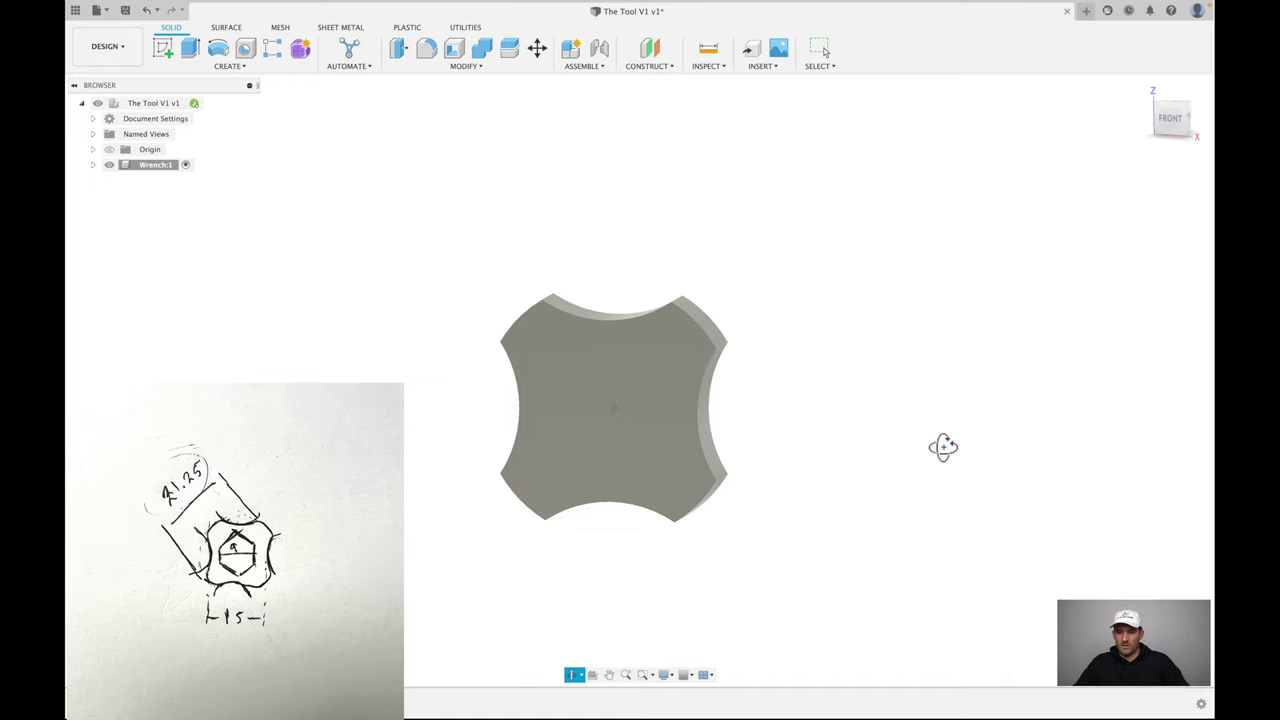
{"action": "left_click_drag", "start_coordinate": [943, 447], "coordinate": [954, 425]}
{"action": "mouse_move", "coordinate": [957, 433]}
{"action": "middle_mouse_down", "text": "shift"}
{"action": "mouse_move", "coordinate": [929, 420]}
{"action": "mouse_move", "coordinate": [940, 420]}
{"action": "middle_mouse_up", "text": "shift"}
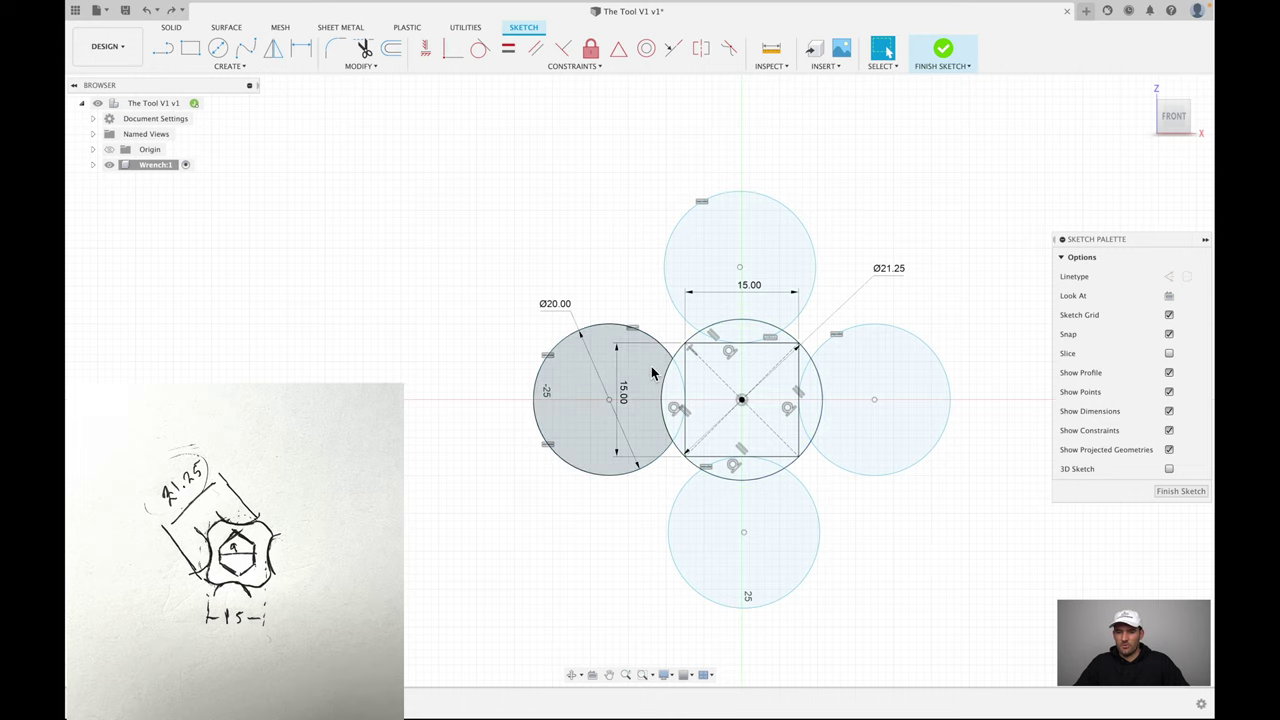
- Draw a six-sided circumscribed polygon centred at the sketch origin
{"action": "scroll", "coordinate": [834, 500], "scroll_direction": "up", "scroll_amount": 5}
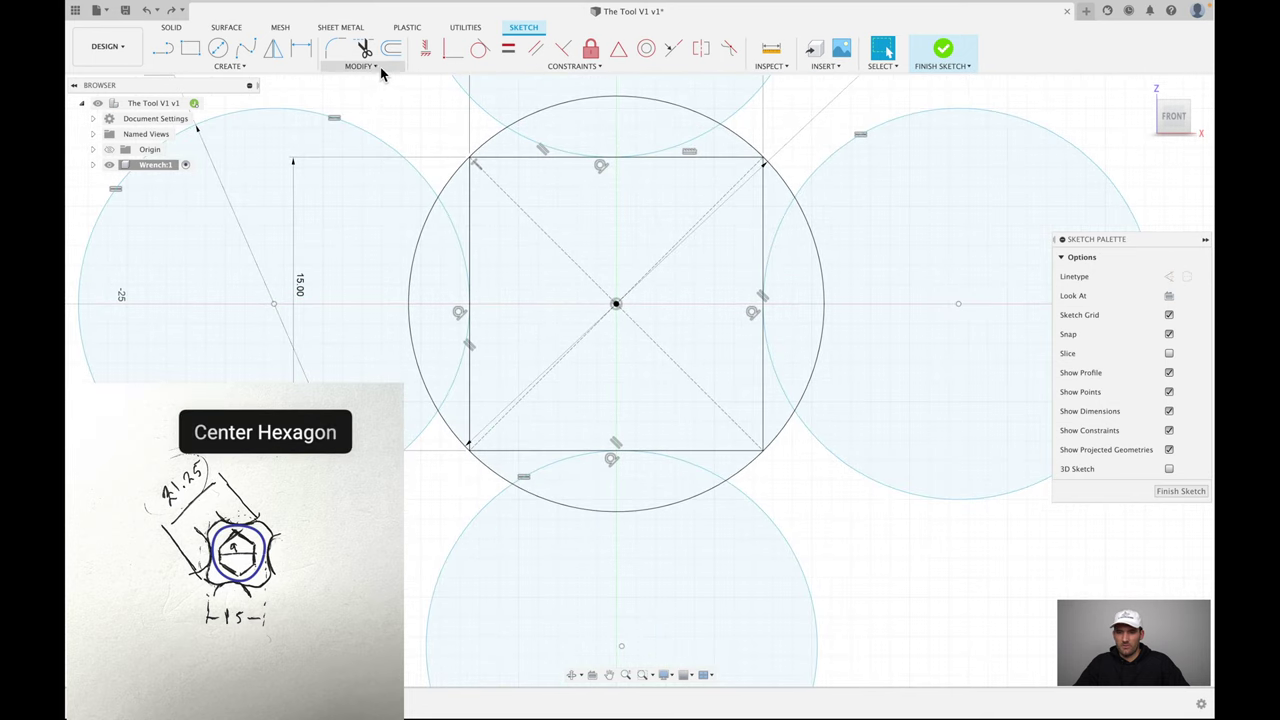
{"action": "left_click", "coordinate": [250, 68]}
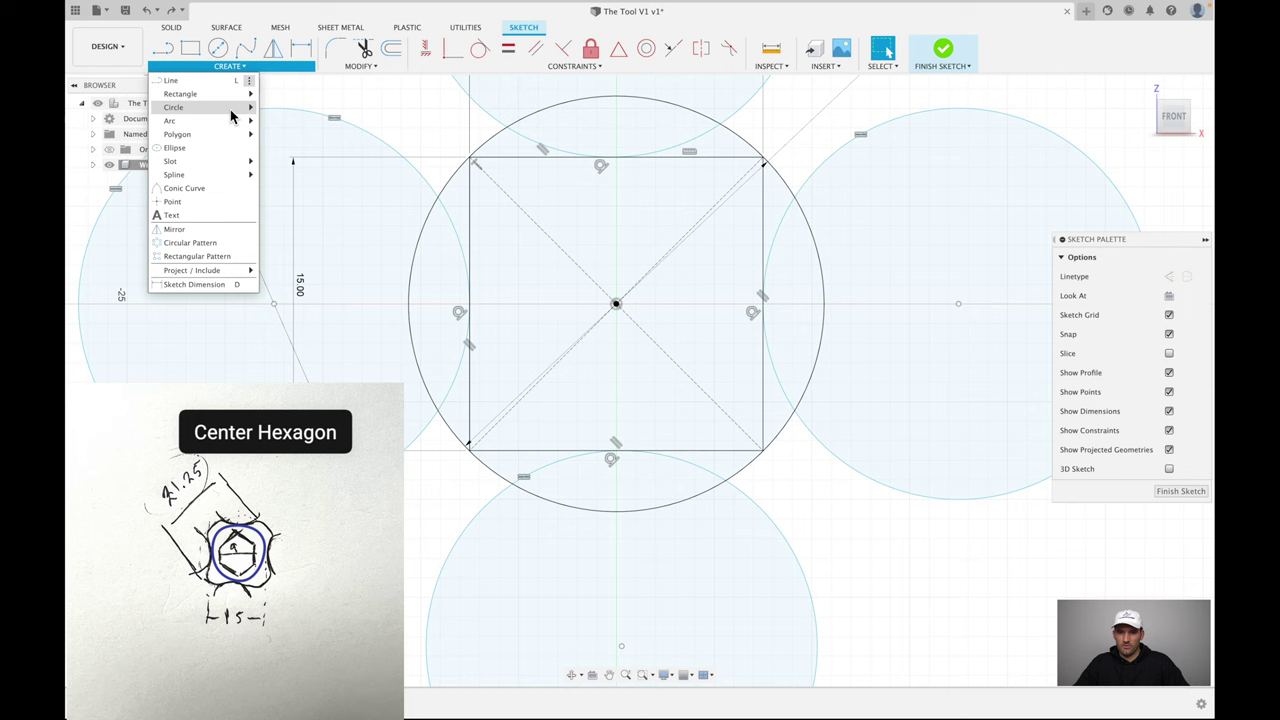
{"action": "mouse_move", "coordinate": [224, 141]}
{"action": "left_click", "coordinate": [282, 136]}
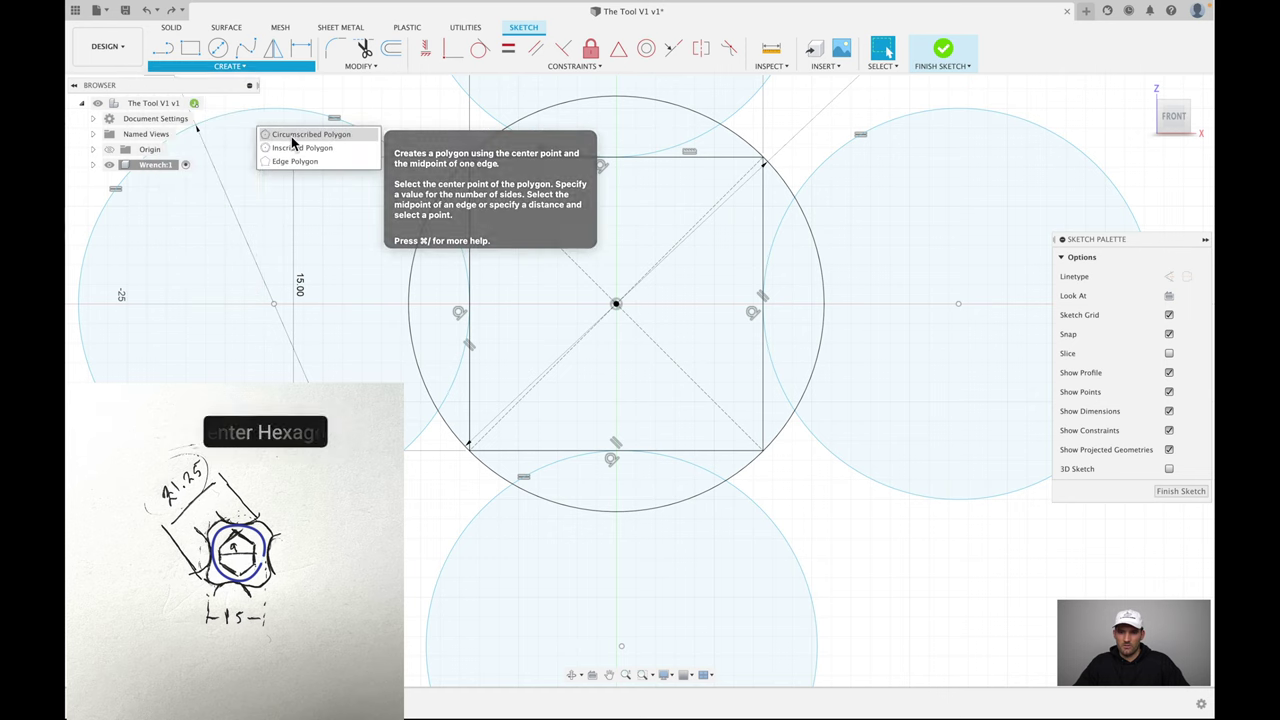
{"action": "scroll", "coordinate": [657, 206], "scroll_direction": "up", "scroll_amount": 3}
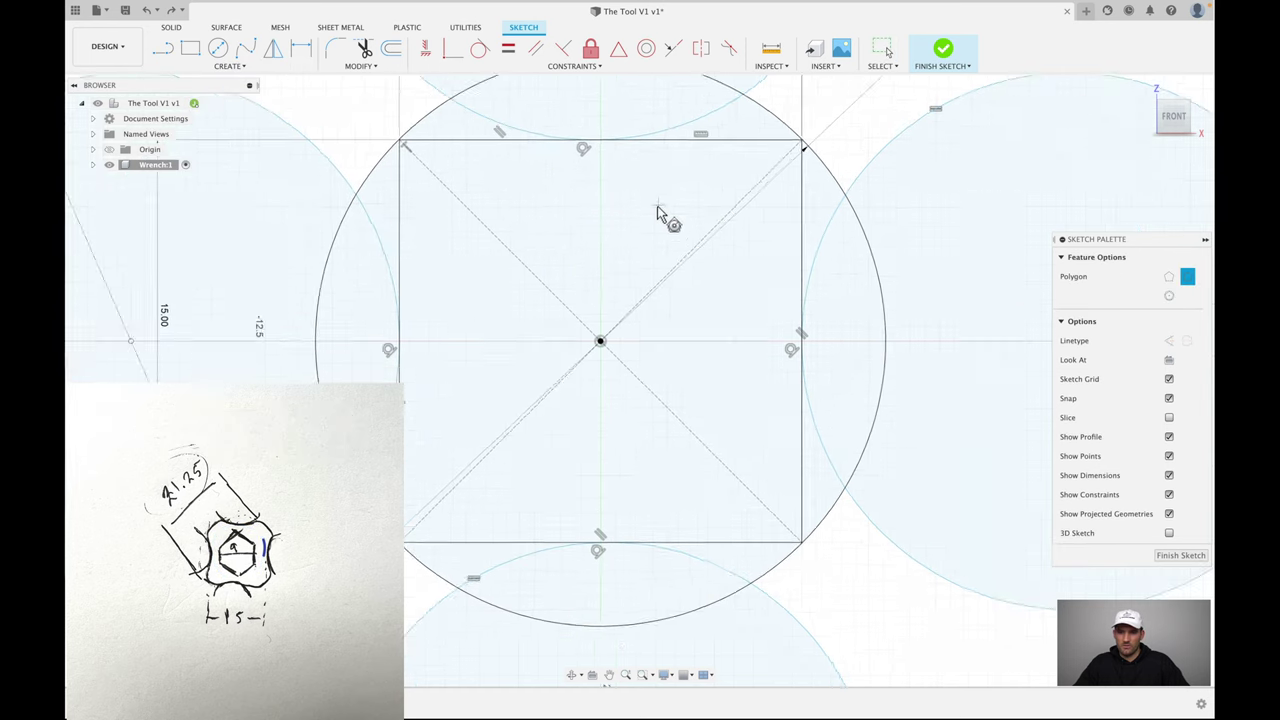
{"action": "left_click", "coordinate": [594, 356]}
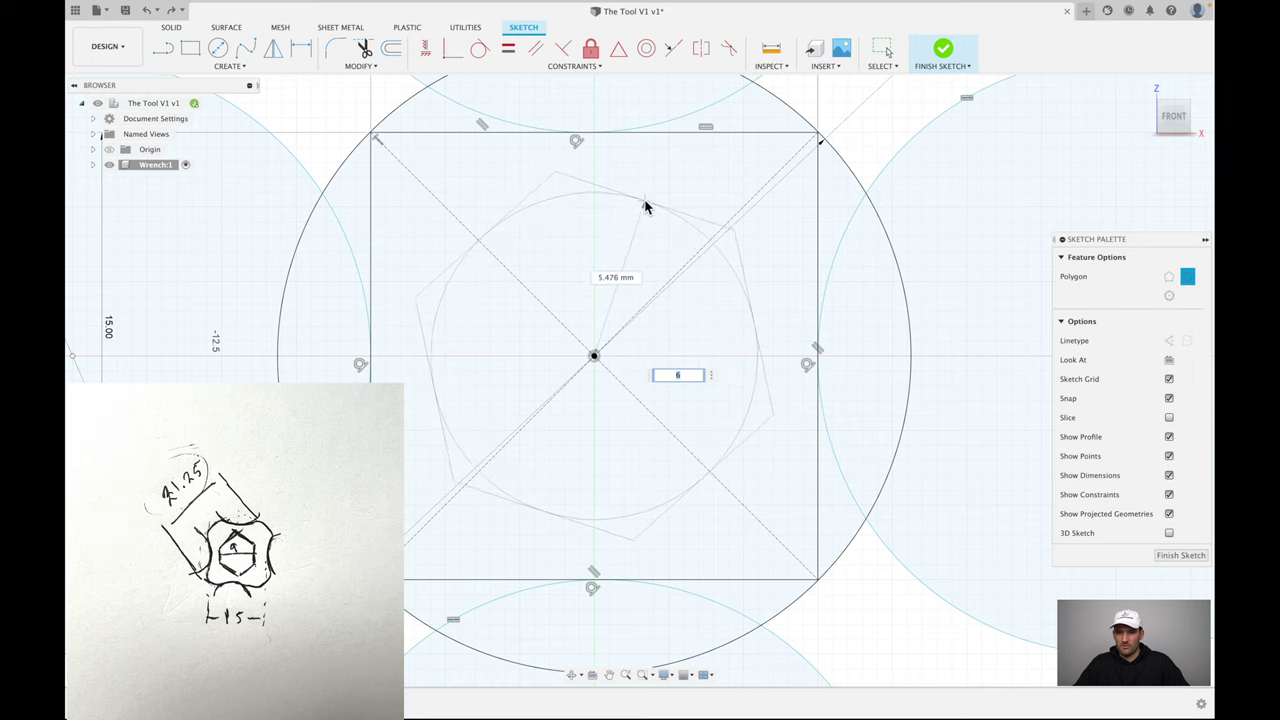
{"action": "left_click", "coordinate": [640, 205]}
{"action": "scroll", "coordinate": [640, 206], "scroll_direction": "down", "scroll_amount": 3}
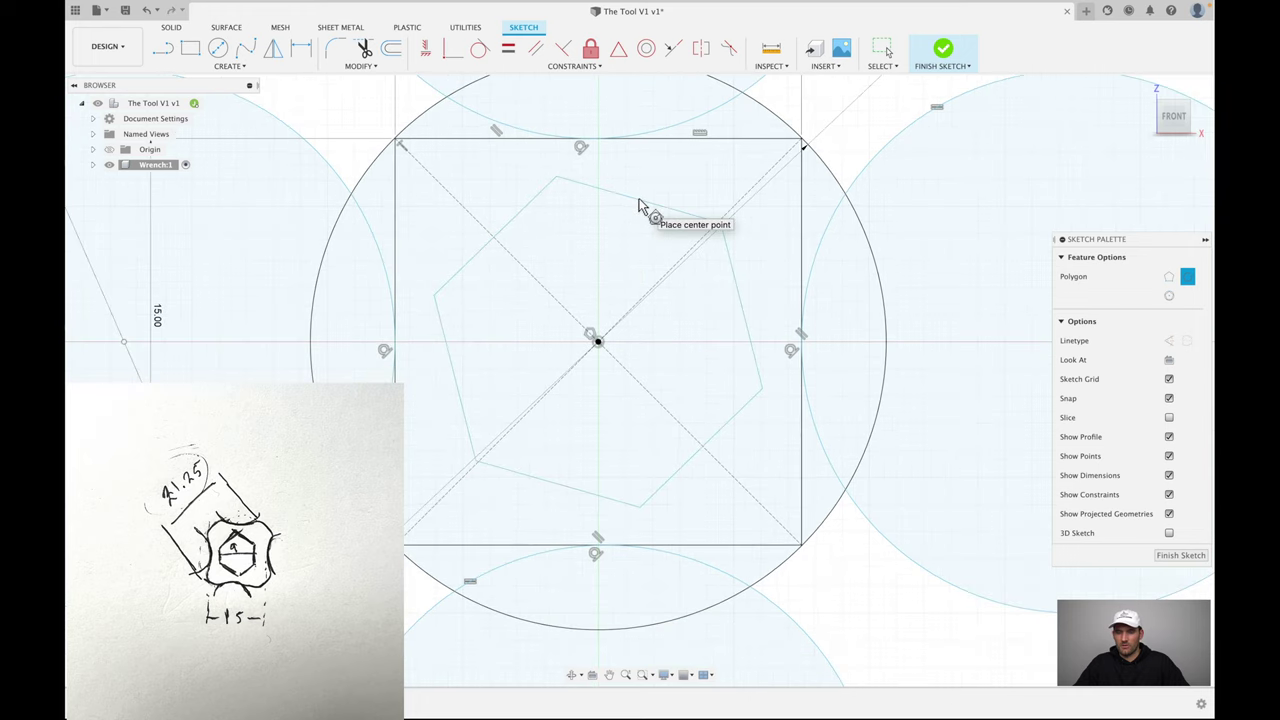
{"action": "scroll", "coordinate": [640, 210], "scroll_direction": "up", "scroll_amount": 2}
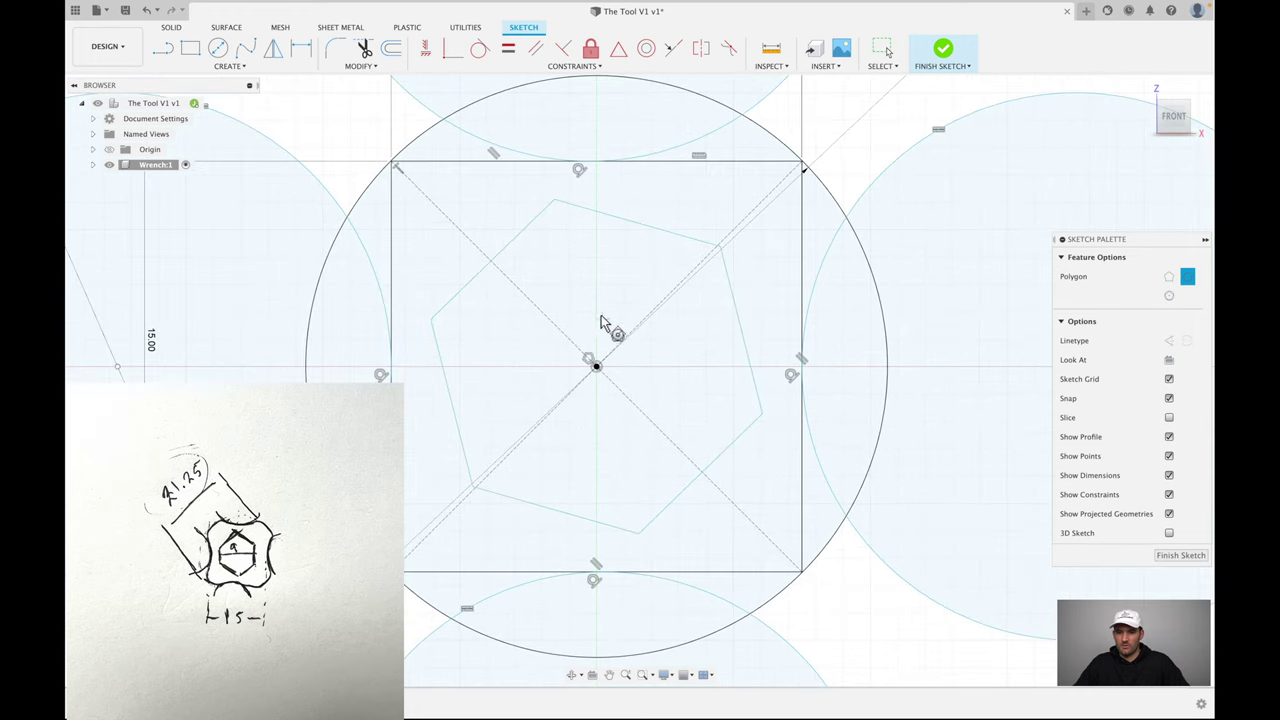
- Dimension the hexagon to 9 mm across opposite flats
{"action": "key", "text": "d"}
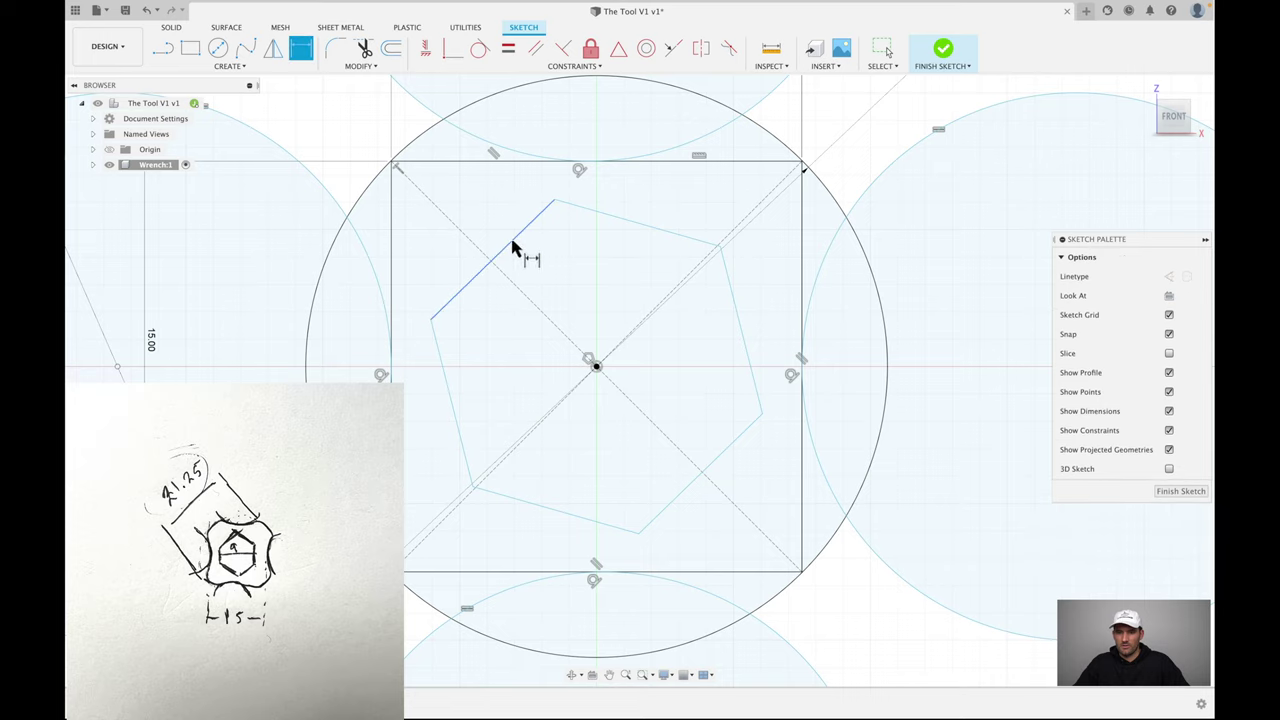
{"action": "left_click", "coordinate": [718, 461]}
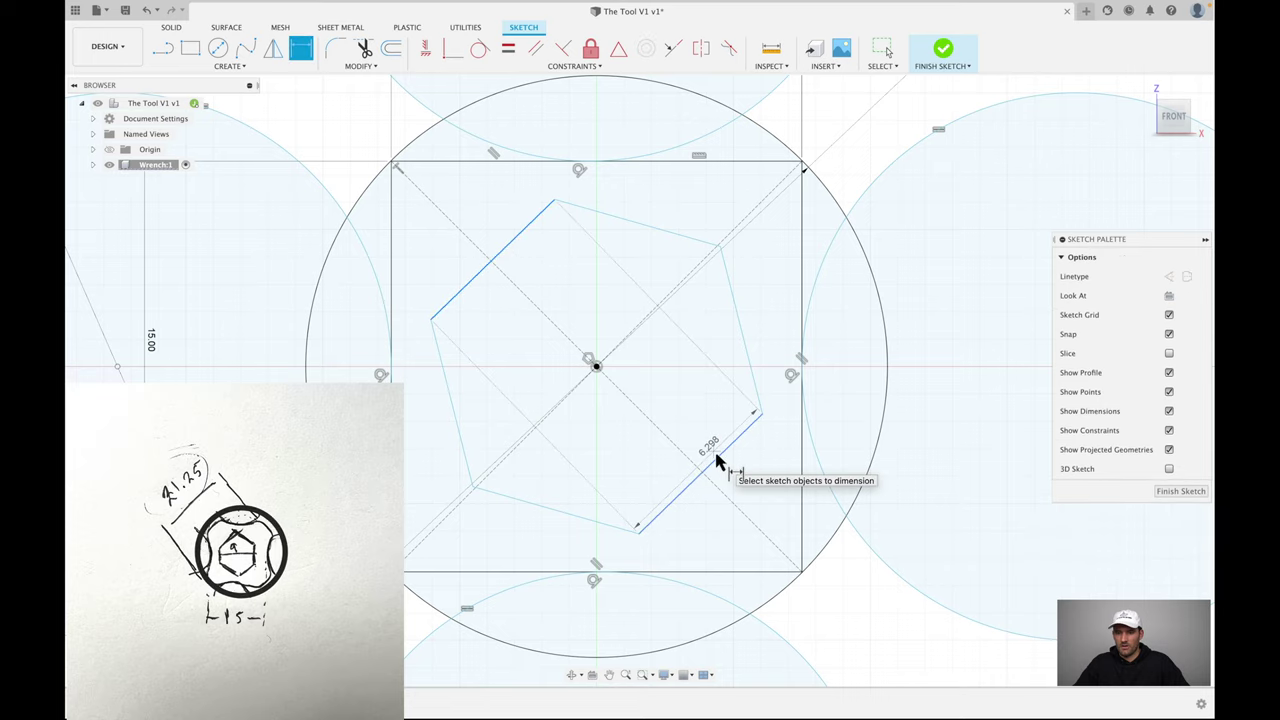
{"action": "left_click", "coordinate": [672, 398]}
{"action": "type", "text": "9"}
{"action": "key", "text": "Return"}
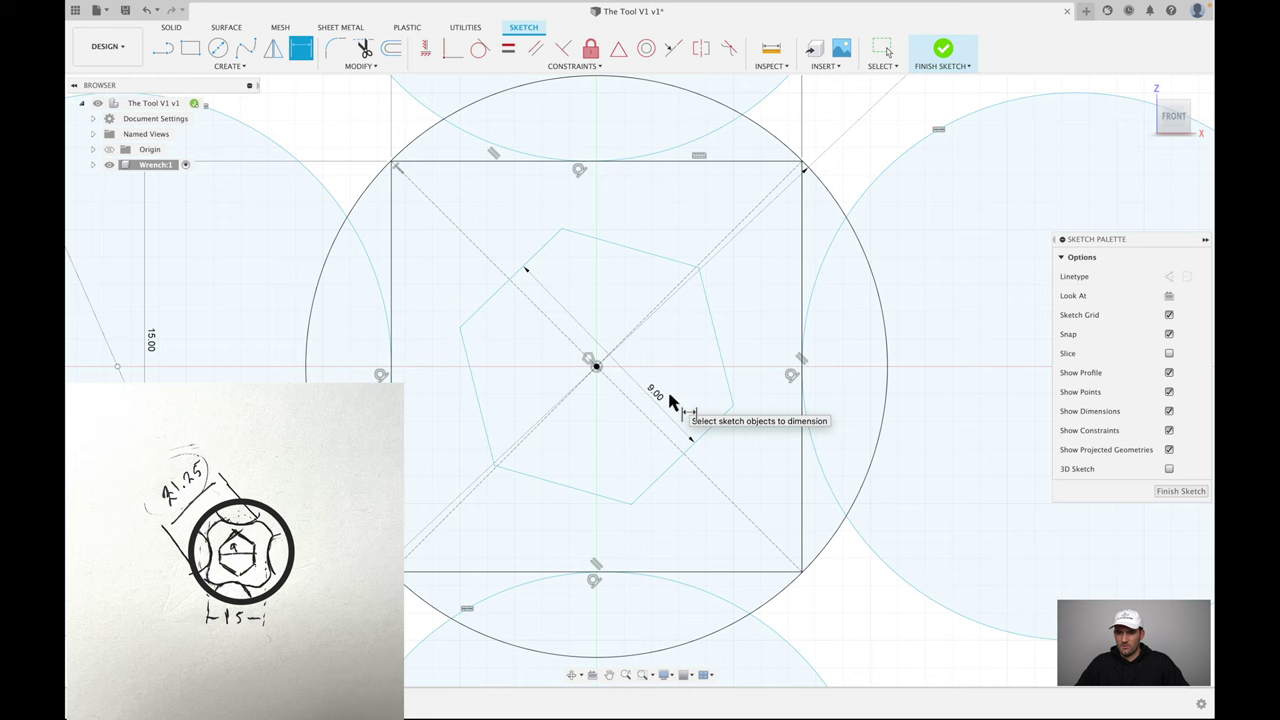
{"action": "scroll", "coordinate": [667, 400], "scroll_direction": "up", "scroll_amount": 3}
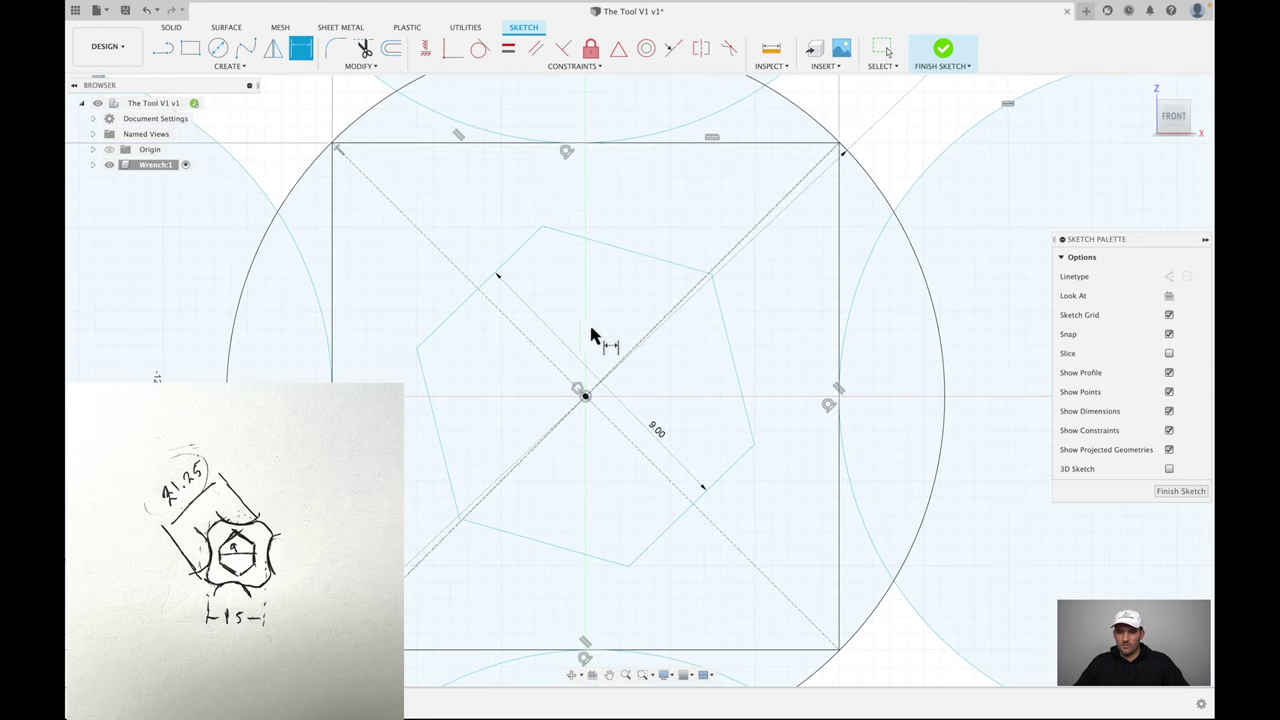
{"action": "scroll", "coordinate": [590, 372], "scroll_direction": "down", "scroll_amount": 1}
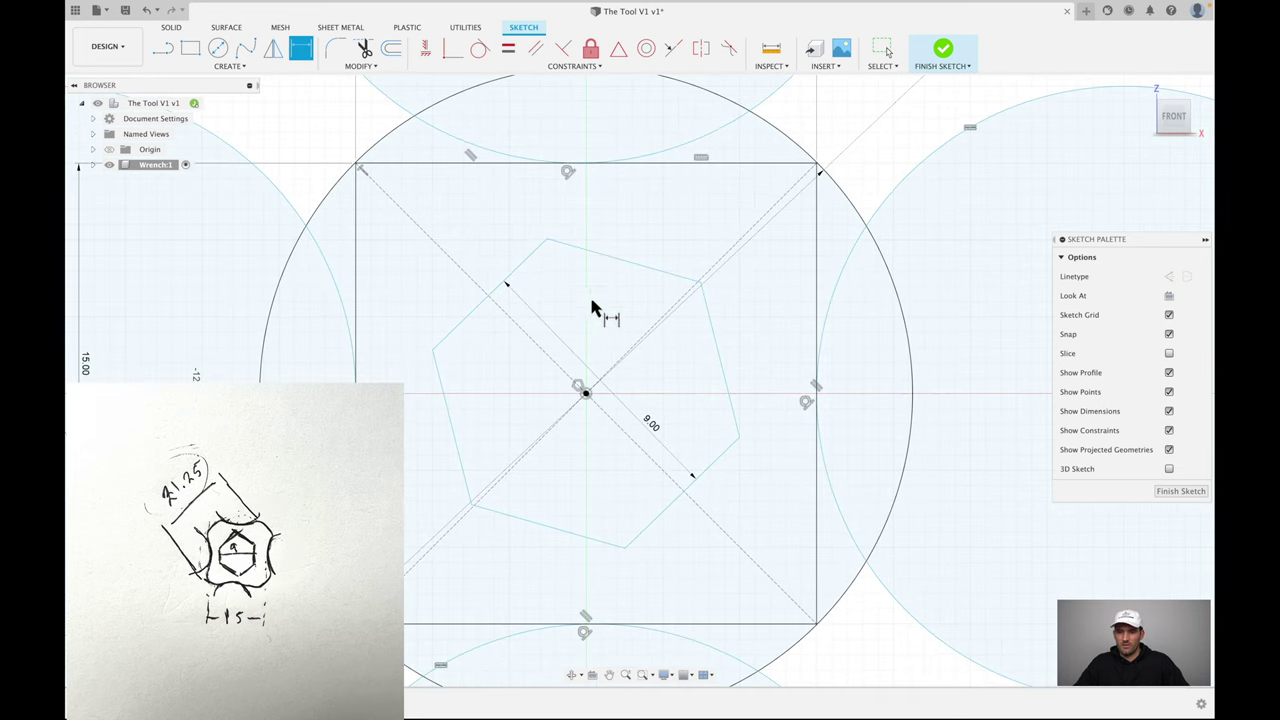
- Draw a 7.5 mm horizontal line from the centre and convert it to construction
{"action": "key", "text": "l"}
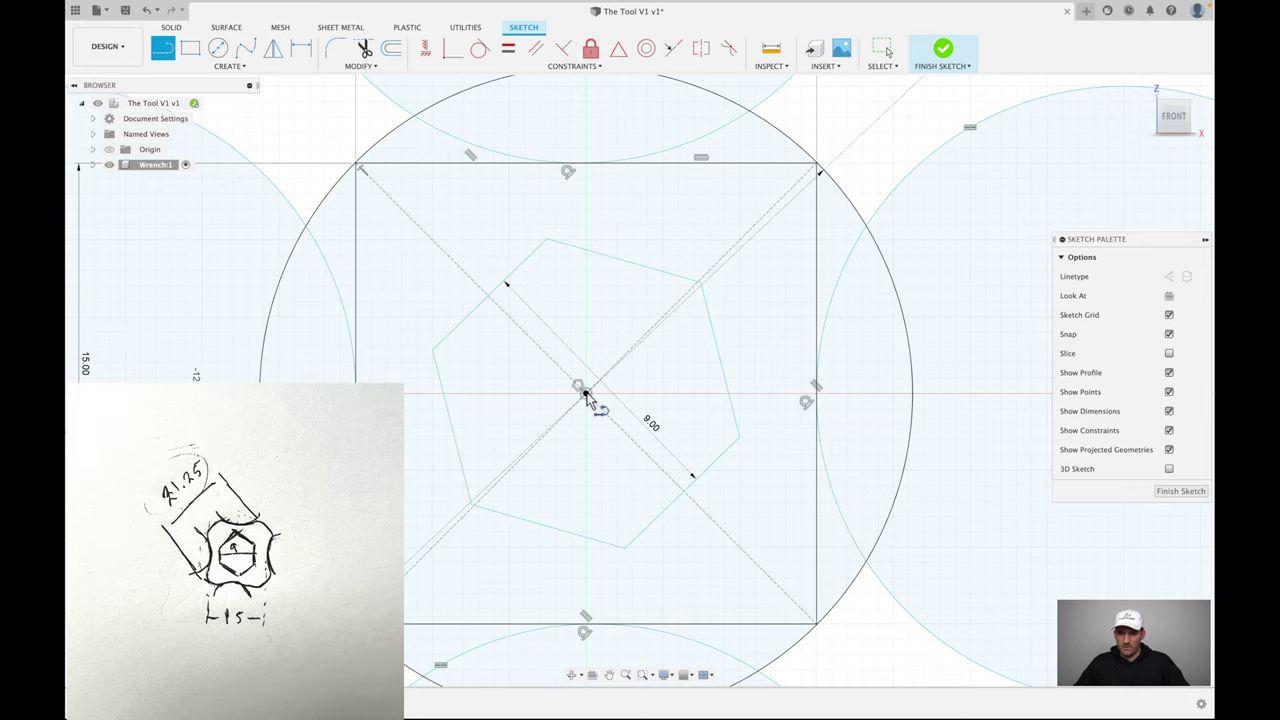
{"action": "double_click", "coordinate": [817, 394]}
{"action": "scroll", "coordinate": [815, 398], "scroll_direction": "up", "scroll_amount": 6}
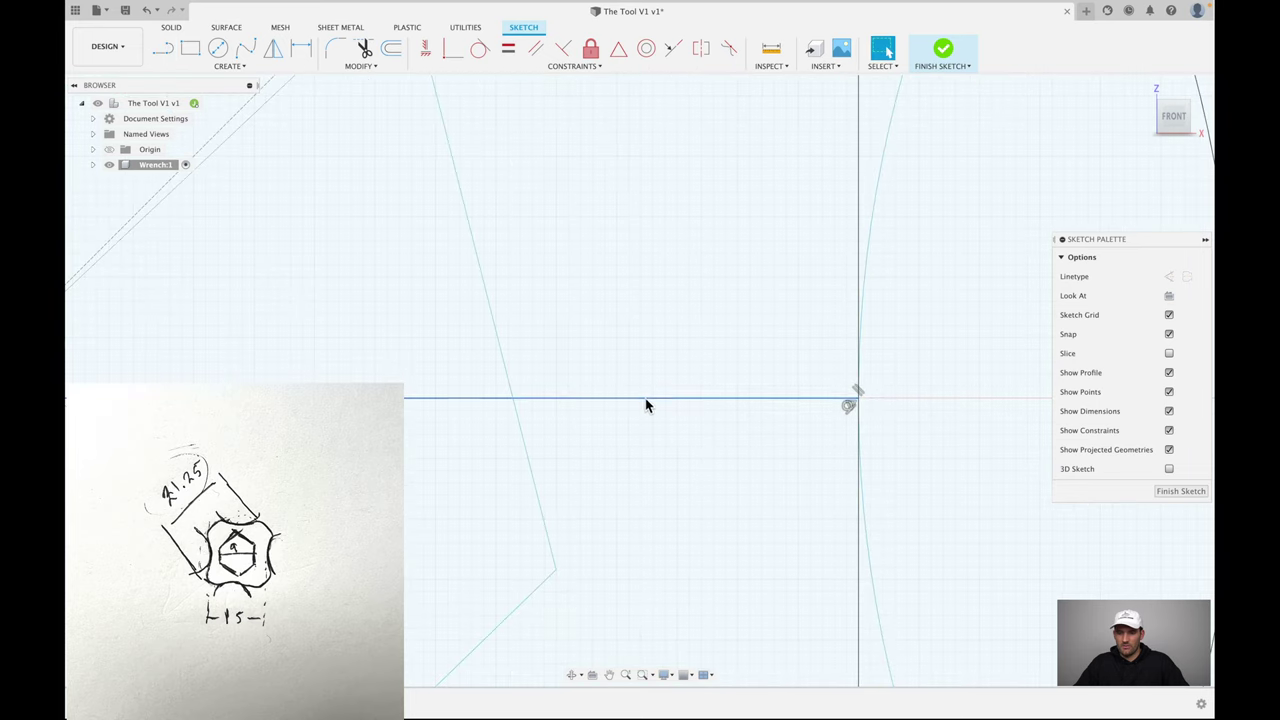
{"action": "scroll", "coordinate": [645, 405], "scroll_direction": "down", "scroll_amount": 3}
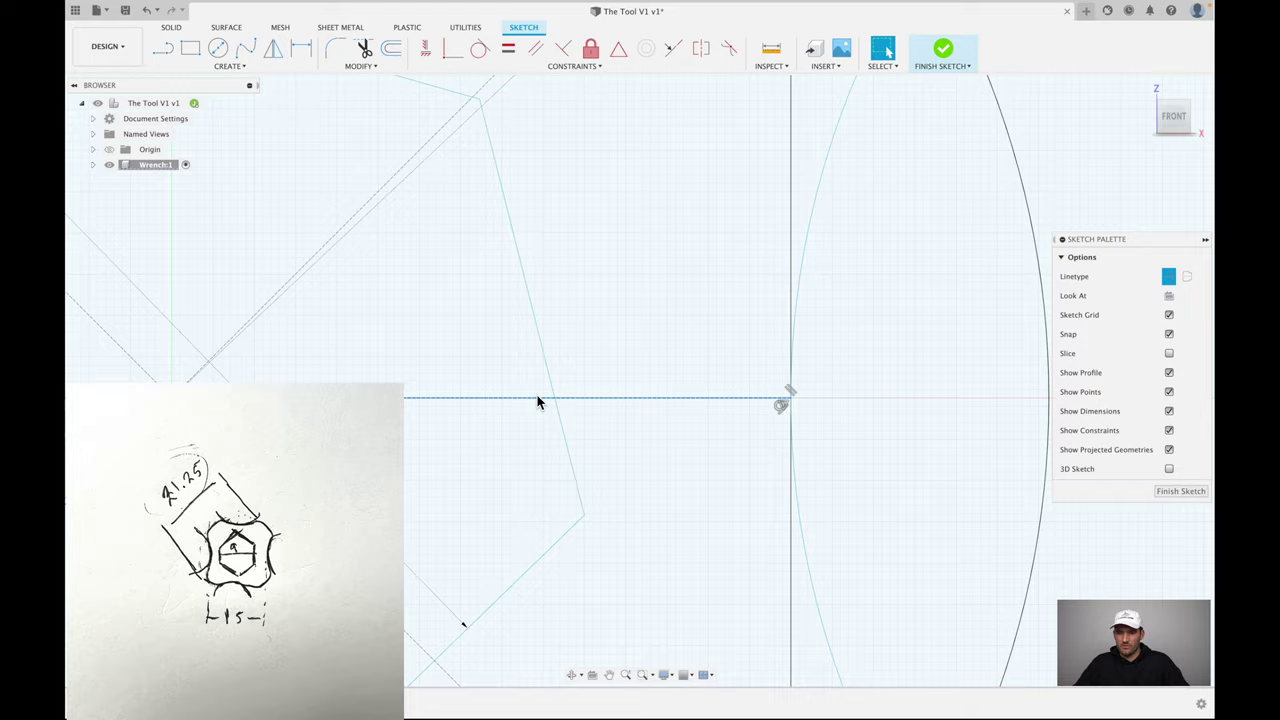
{"action": "left_click", "coordinate": [674, 402]}
{"action": "scroll", "coordinate": [589, 414], "scroll_direction": "down", "scroll_amount": 5}
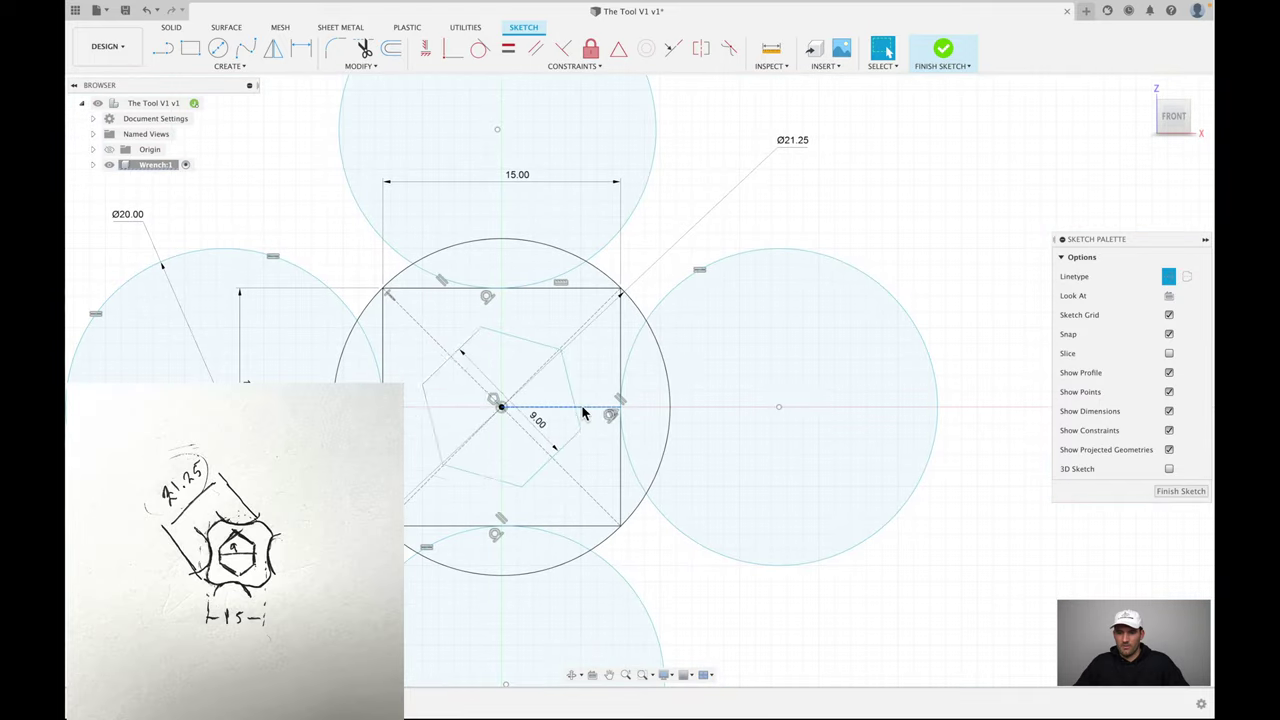
{"action": "key", "text": "Escape"}
{"action": "scroll", "coordinate": [557, 420], "scroll_direction": "up", "scroll_amount": 4}
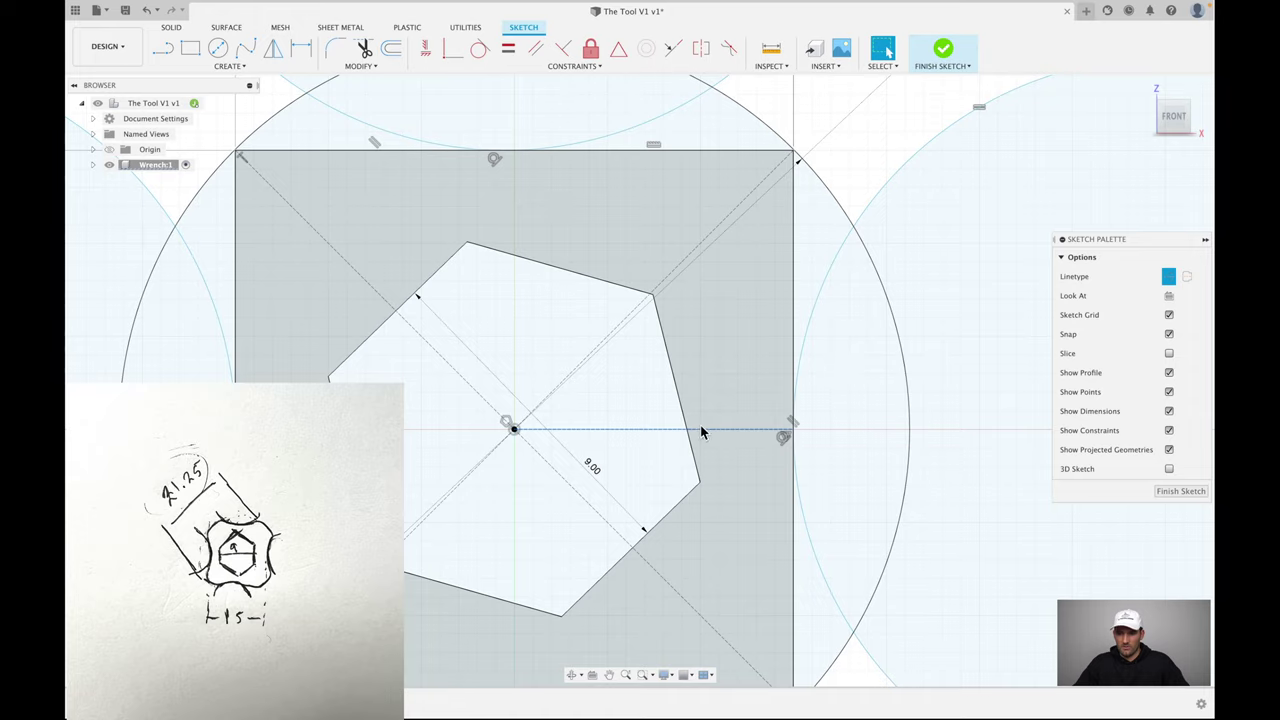
{"action": "left_click", "coordinate": [680, 398]}
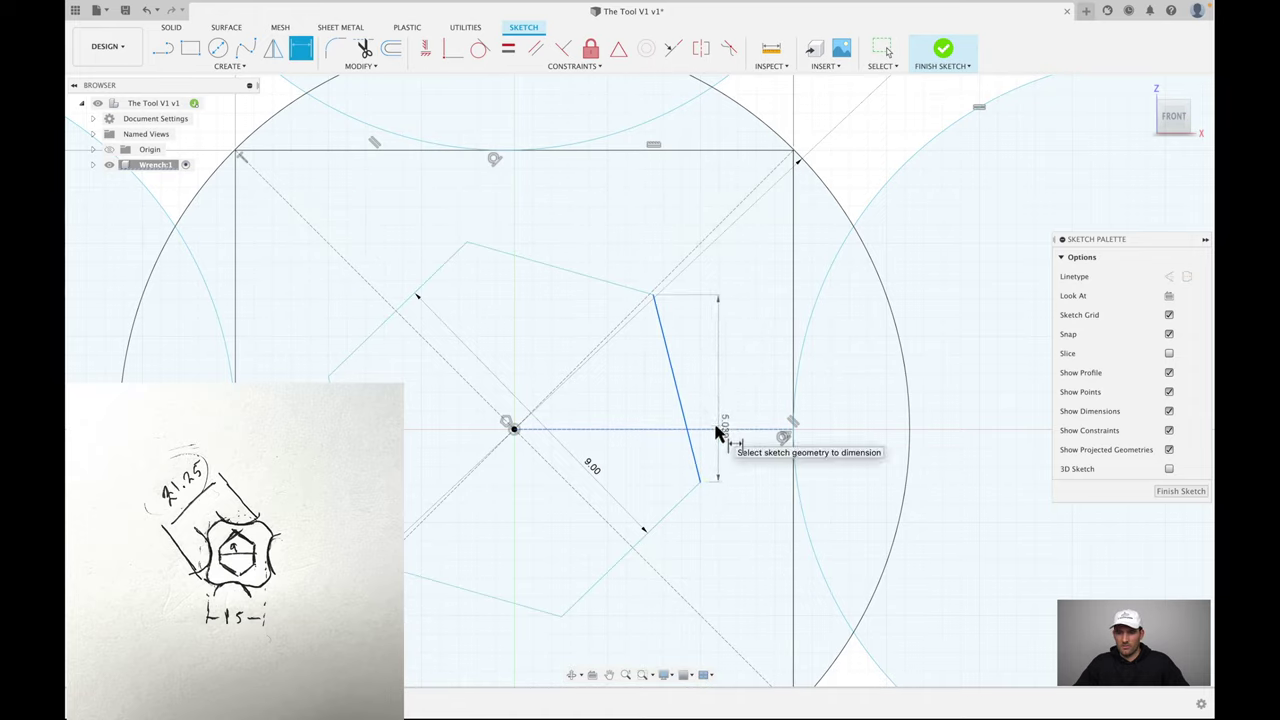
- Set the angle between a hexagon edge and the construction line to 115°
{"action": "left_click", "coordinate": [714, 431]}
{"action": "left_click", "coordinate": [735, 401]}
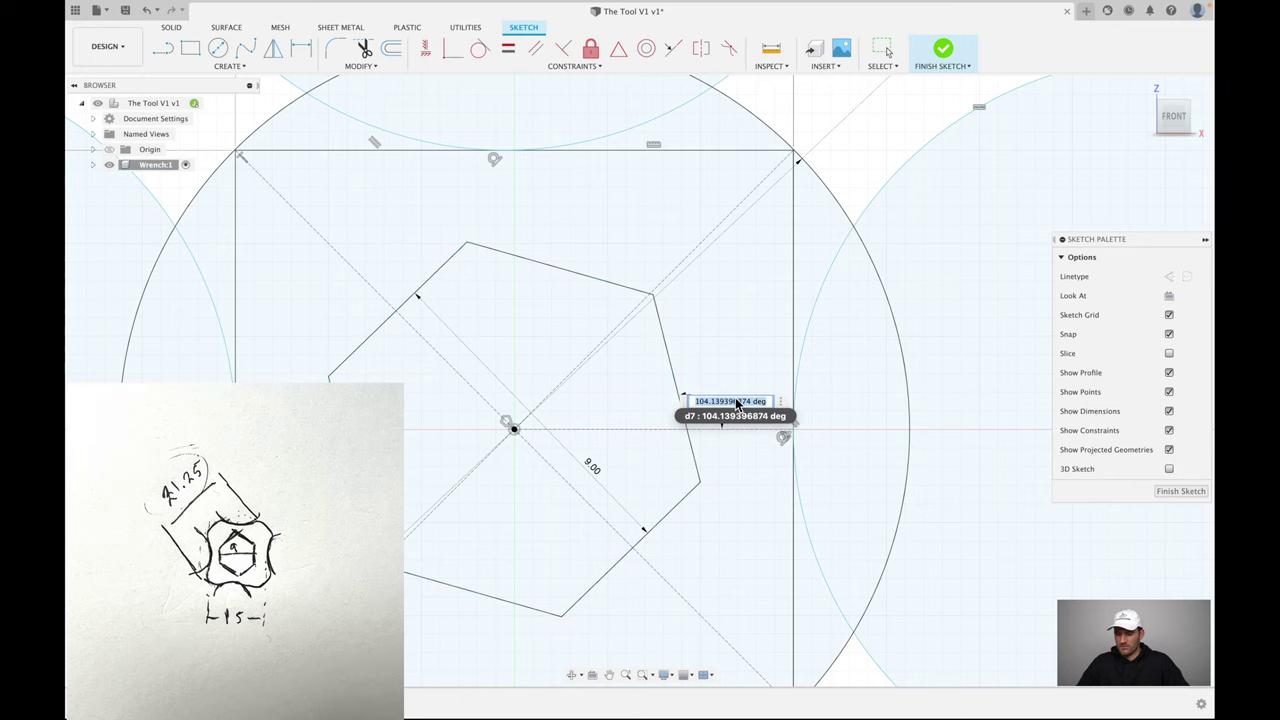
{"action": "type", "text": "115"}
{"action": "key", "text": "Return"}
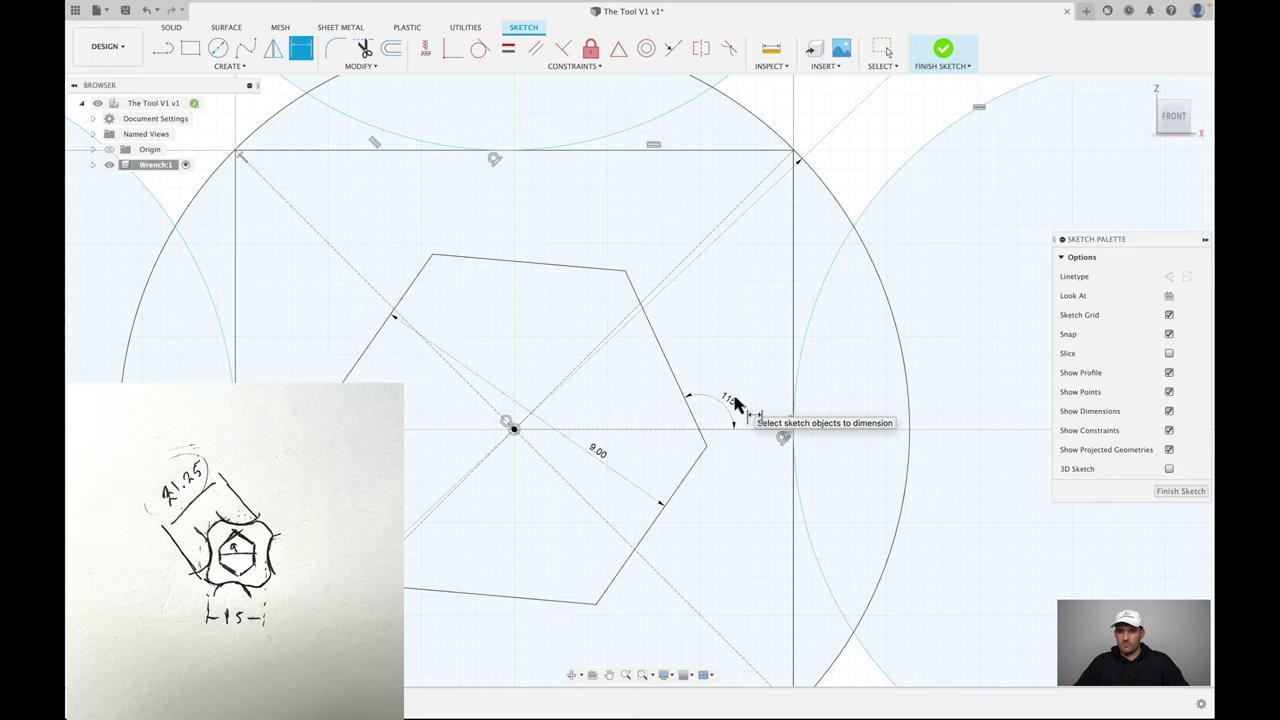
{"action": "scroll", "coordinate": [735, 401], "scroll_direction": "down", "scroll_amount": 2}
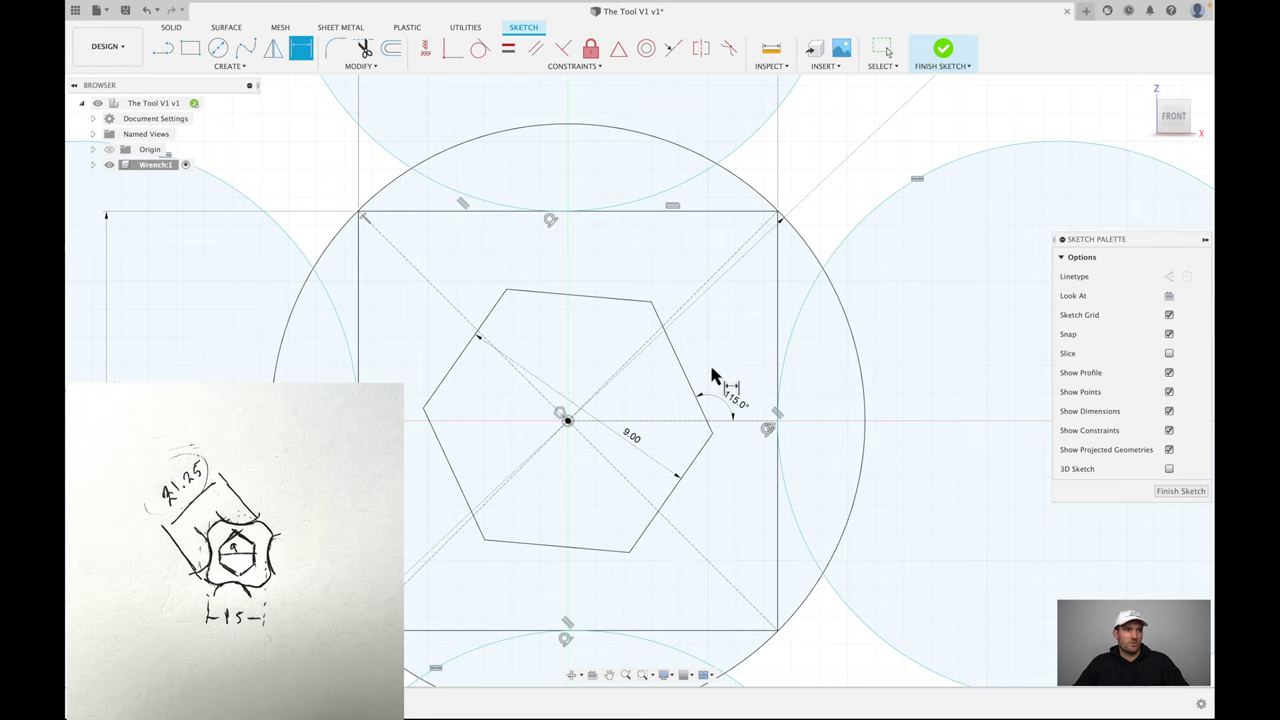
{"action": "scroll", "coordinate": [705, 382], "scroll_direction": "up", "scroll_amount": 3}
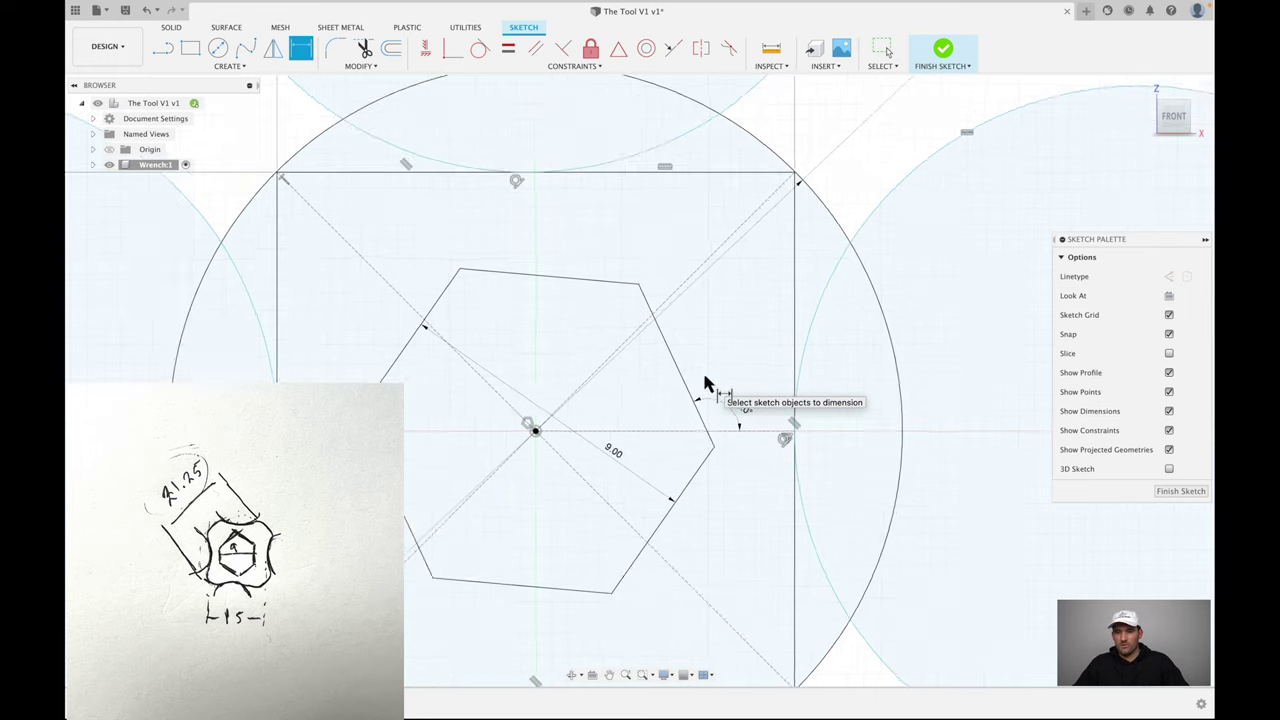
{"action": "scroll", "coordinate": [705, 382], "scroll_direction": "down", "scroll_amount": 4}
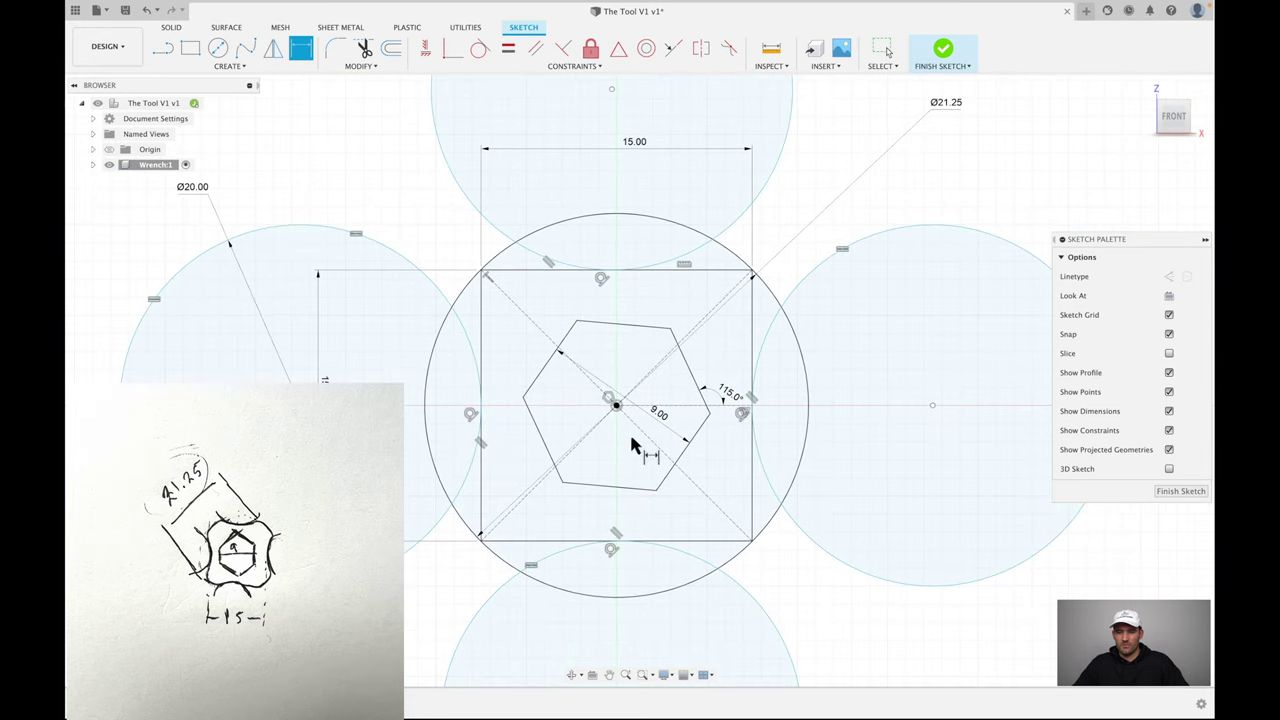
{"action": "scroll", "coordinate": [627, 418], "scroll_direction": "up", "scroll_amount": 2}
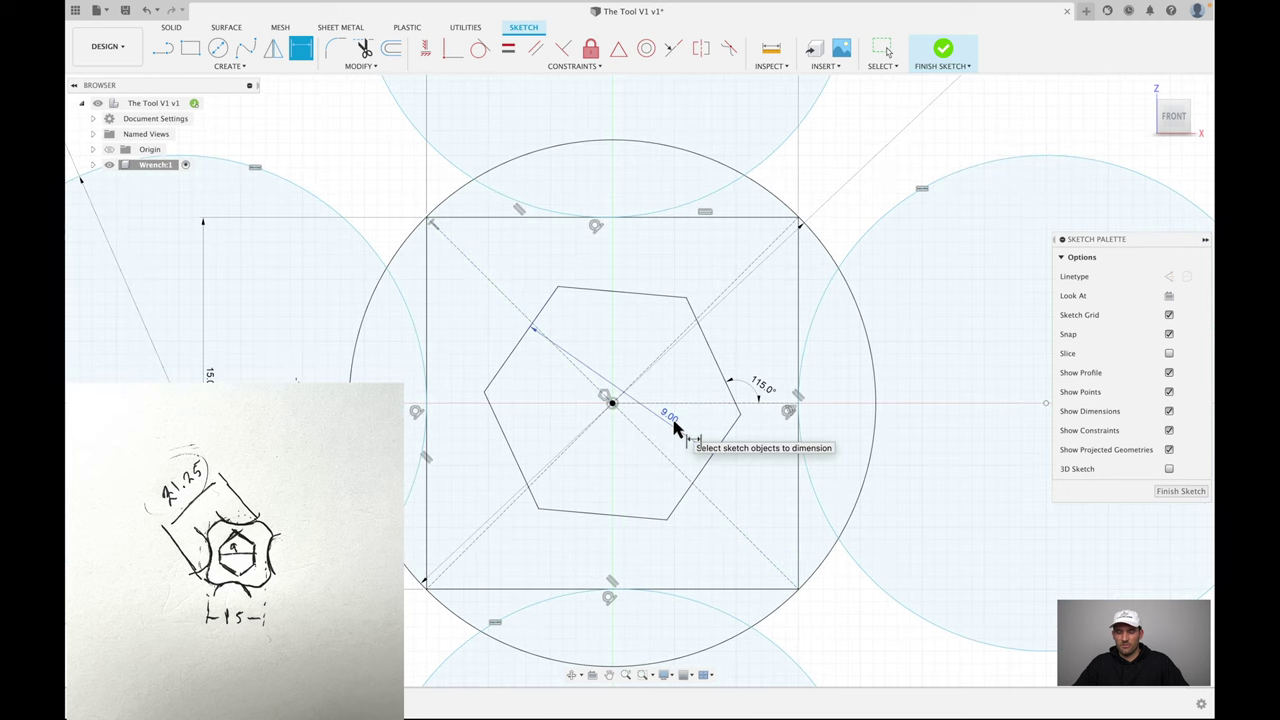
- Change the hexagon's 9.00 across-flats dimension to 8.80 and nudge the left Ø20 circle upward
{"action": "left_click", "coordinate": [686, 420]}
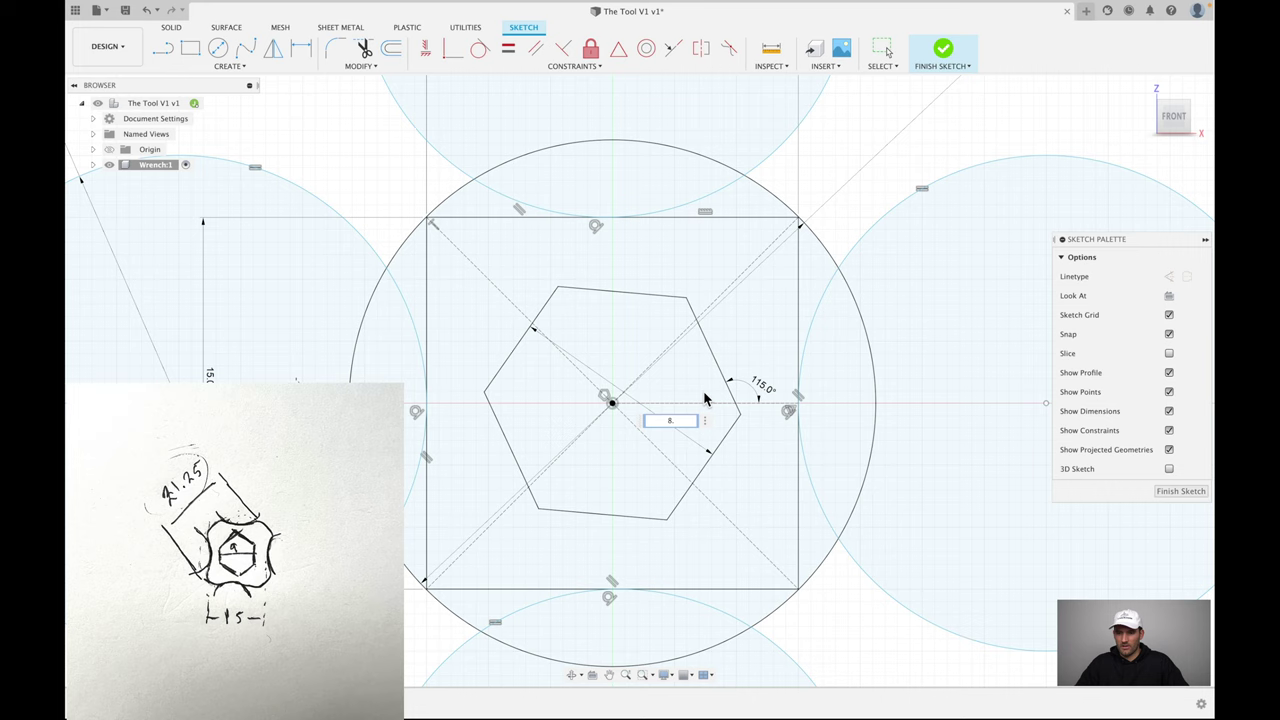
{"action": "key", "text": "Return"}
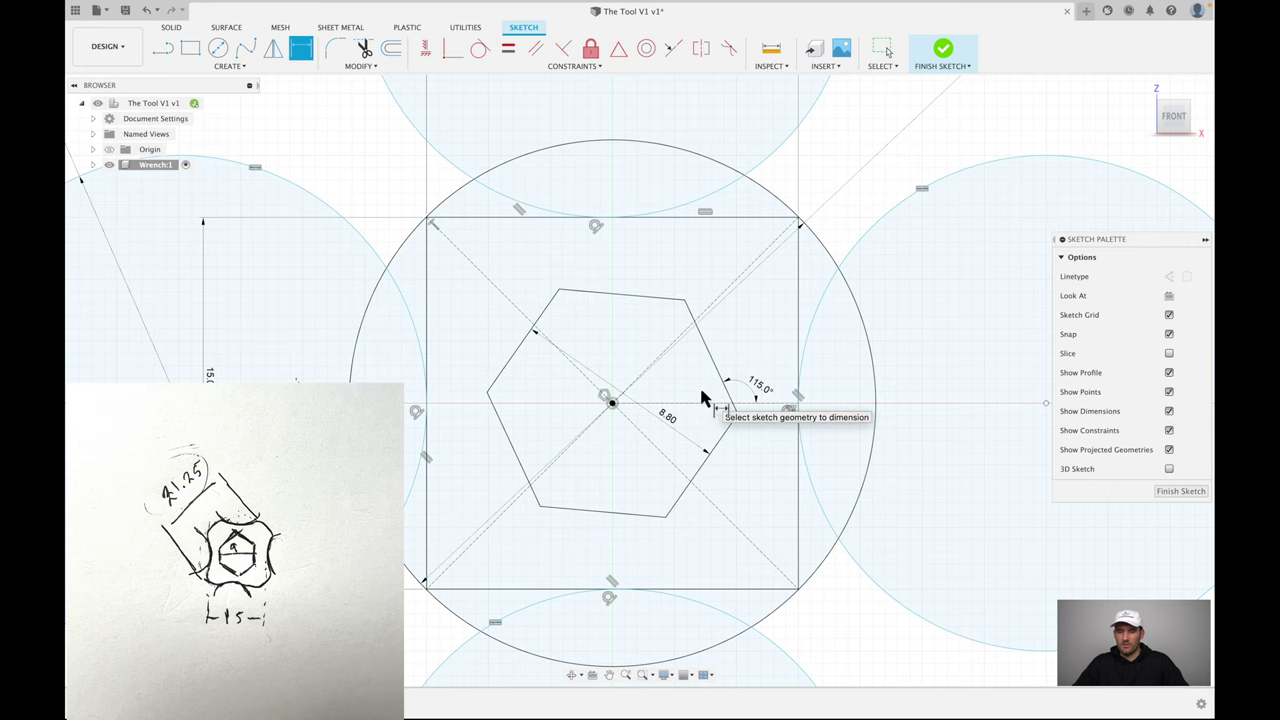
{"action": "scroll", "coordinate": [700, 395], "scroll_direction": "down", "scroll_amount": 3}
{"action": "scroll", "coordinate": [700, 397], "scroll_direction": "down", "scroll_amount": 2}
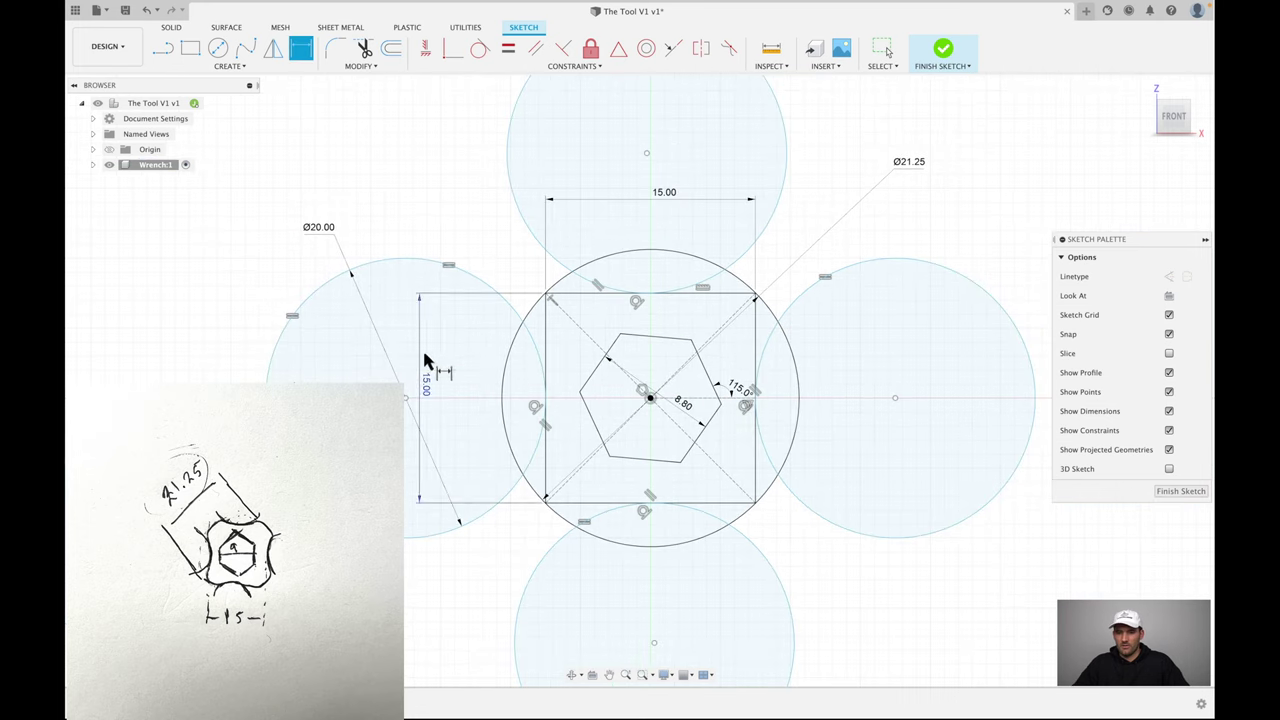
{"action": "mouse_move", "coordinate": [421, 263]}
{"action": "left_mouse_down"}
{"action": "mouse_move", "coordinate": [428, 250]}
{"action": "mouse_move", "coordinate": [423, 283]}
{"action": "mouse_move", "coordinate": [418, 228]}
{"action": "mouse_move", "coordinate": [410, 253]}
{"action": "left_mouse_up"}
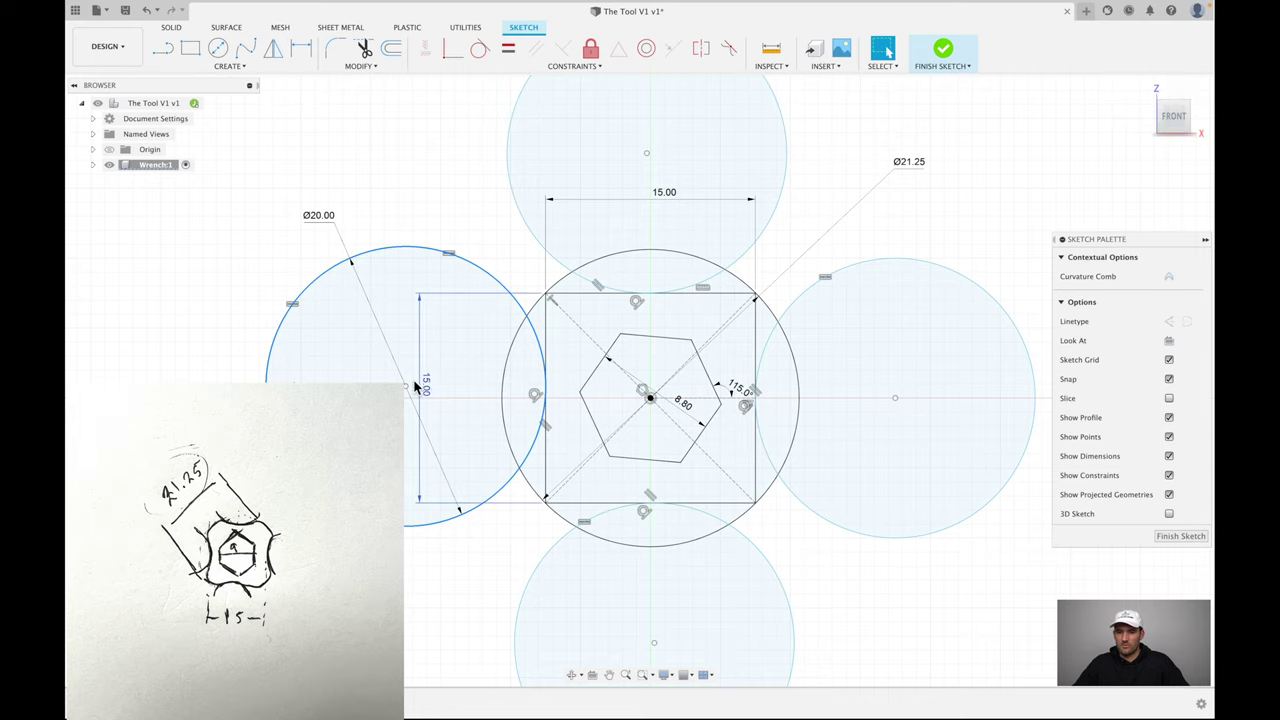
- Constrain the left, right and bottom outer circle centres horizontal/vertical to the sketch's central point
{"action": "key", "text": "Escape"}
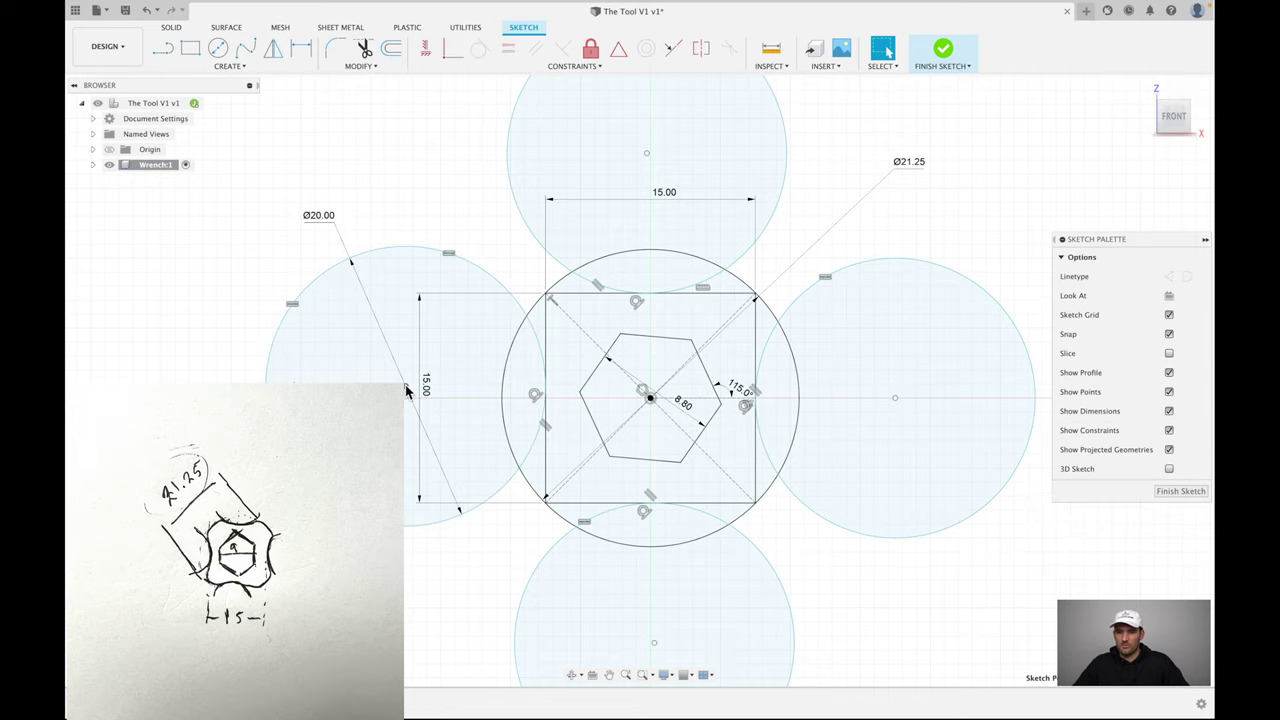
{"action": "left_click", "coordinate": [426, 50]}
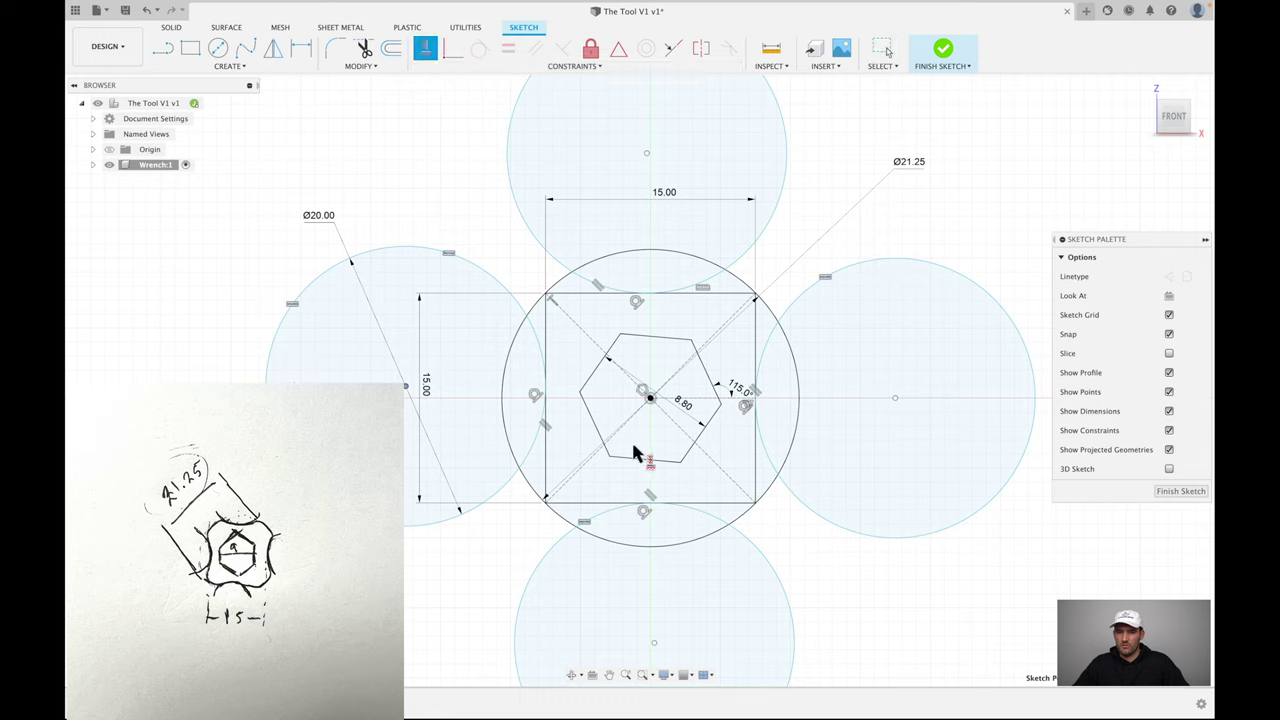
{"action": "left_click", "coordinate": [650, 400]}
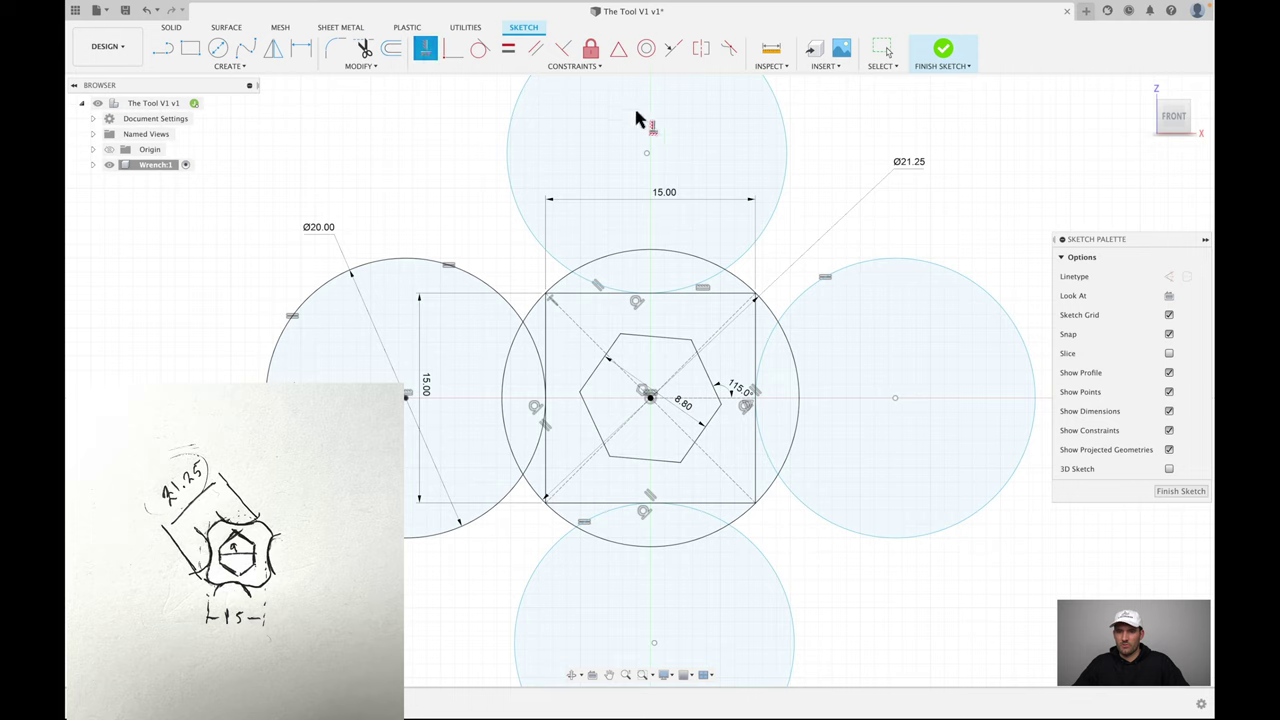
{"action": "left_click", "coordinate": [650, 398]}
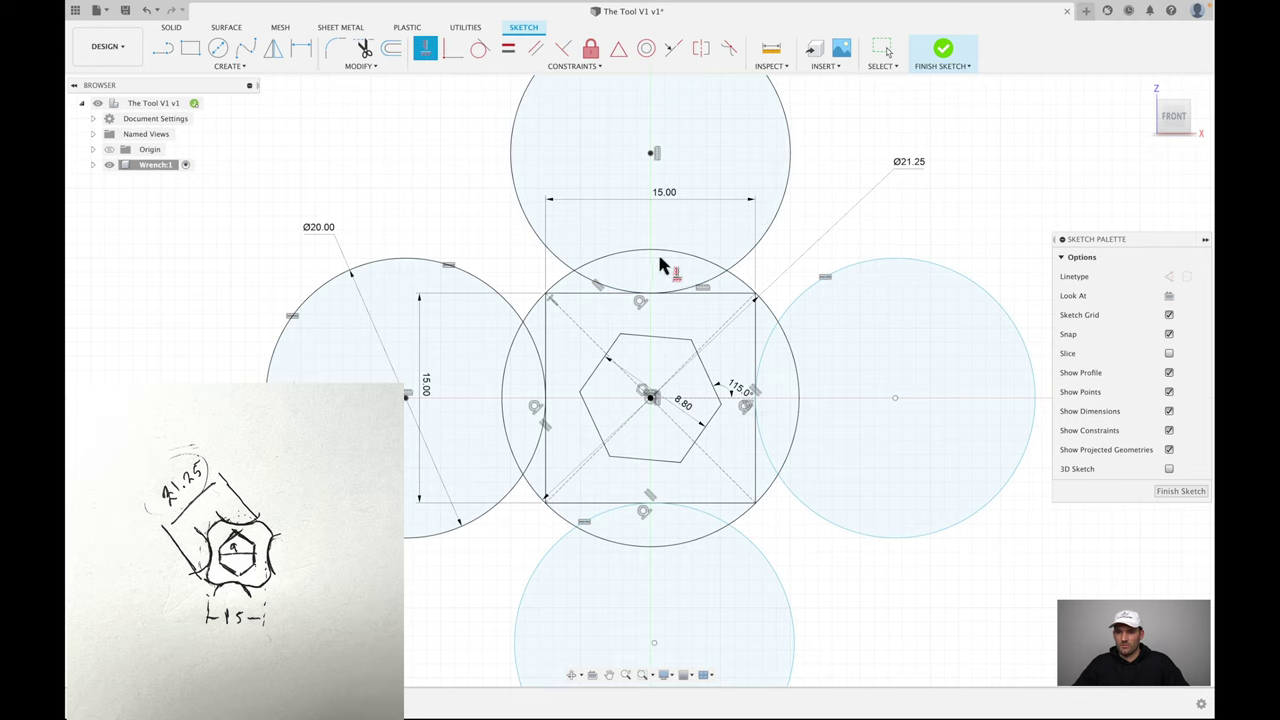
{"action": "left_click", "coordinate": [896, 400]}
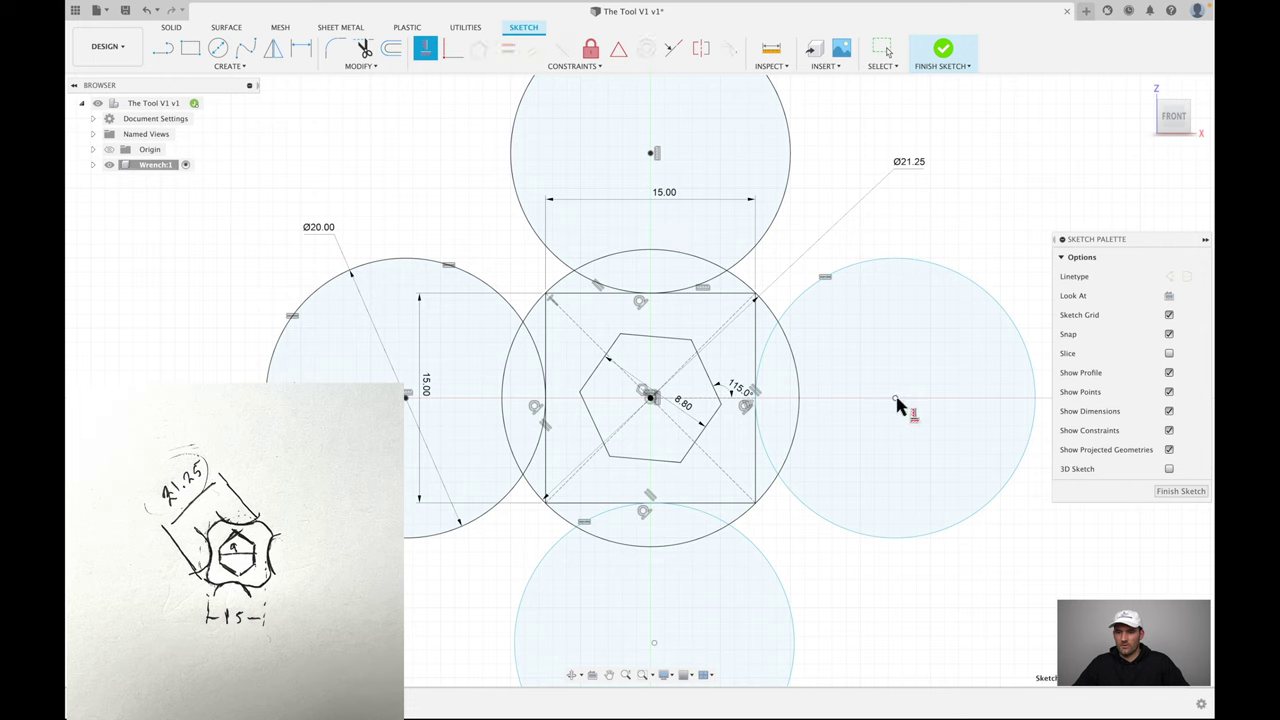
{"action": "left_click", "coordinate": [651, 399]}
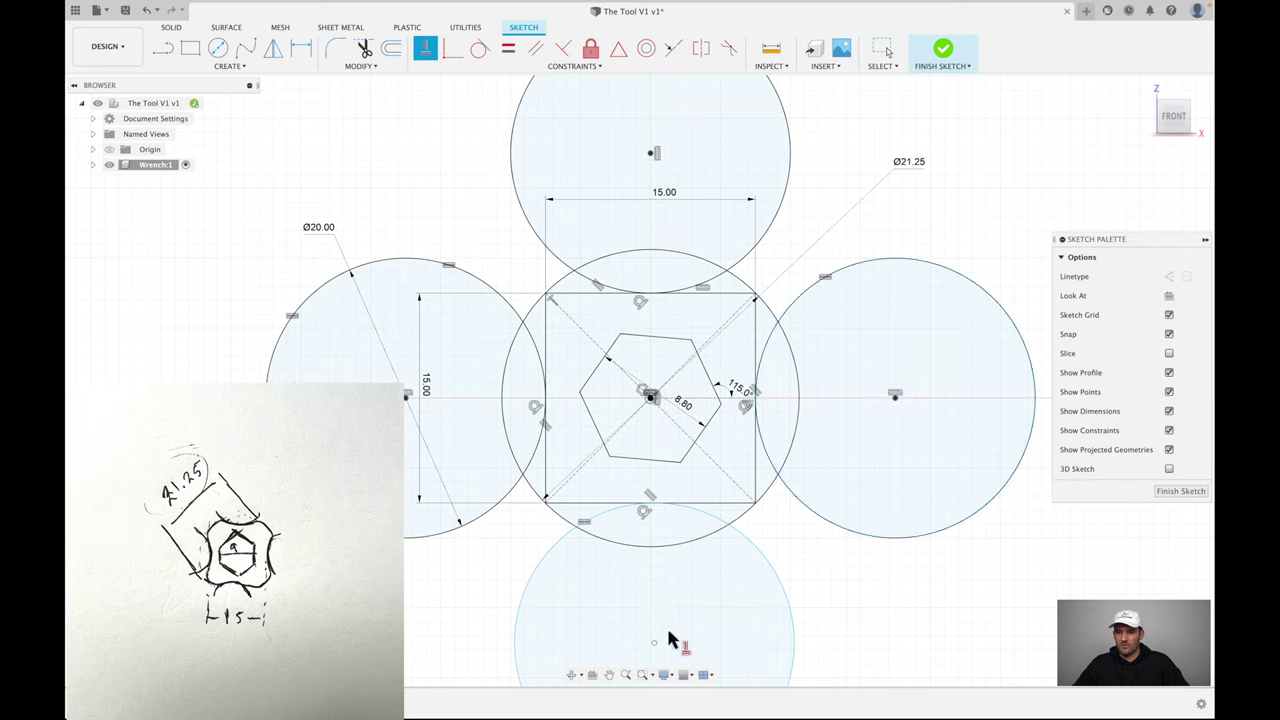
{"action": "left_click", "coordinate": [655, 642]}
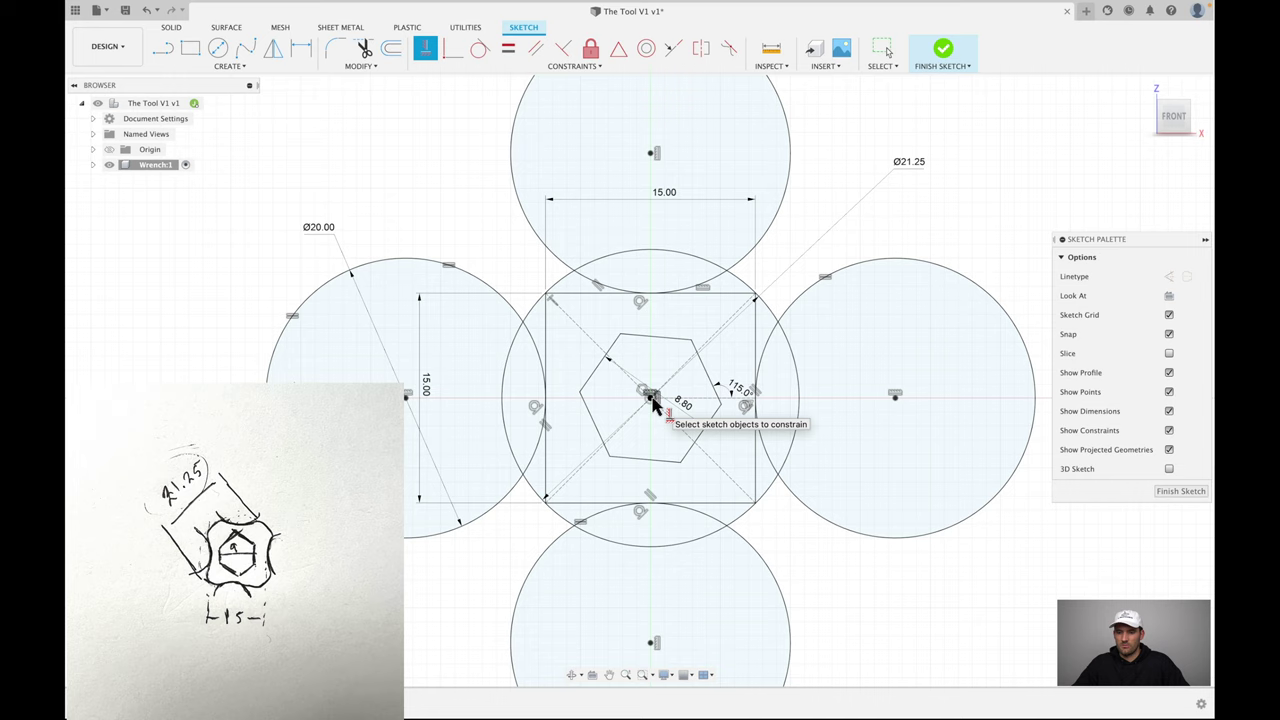
{"action": "scroll", "coordinate": [900, 530], "scroll_direction": "down", "scroll_amount": 2}
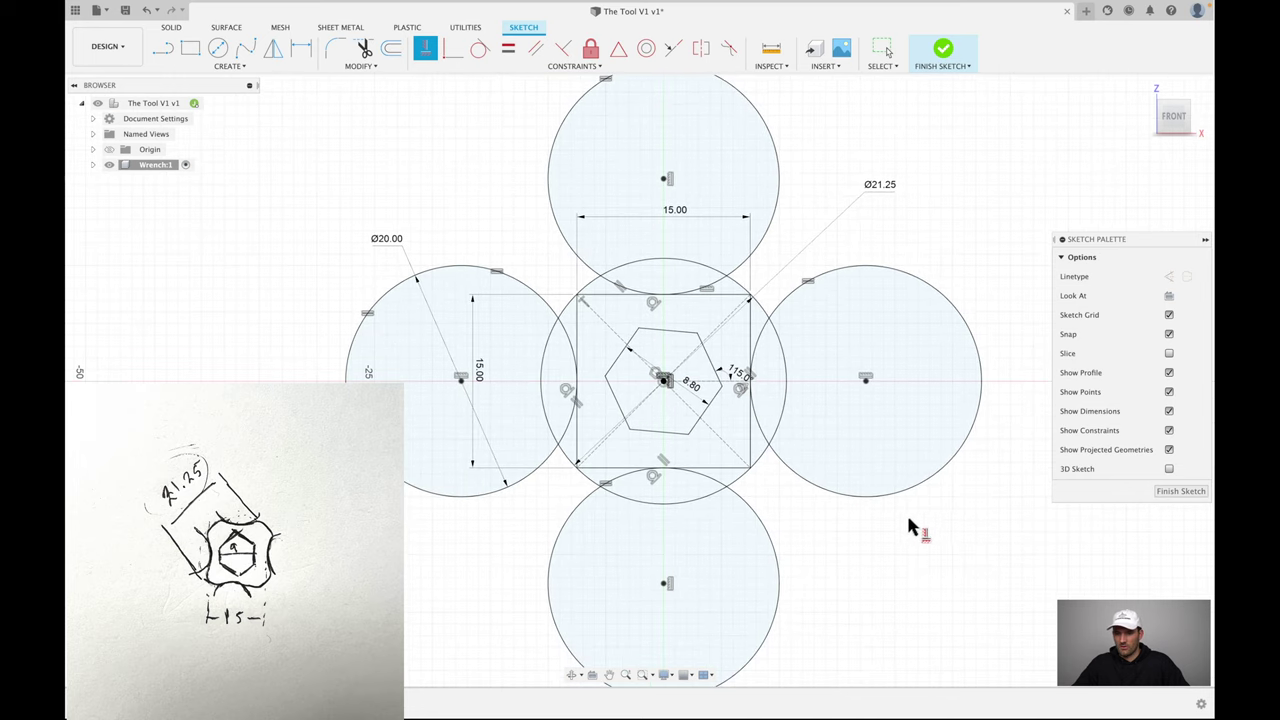
- Extrude the hex-holed square and the four arched caps -2 mm as a new body
{"action": "left_click", "coordinate": [1180, 491]}
{"action": "scroll", "coordinate": [891, 526], "scroll_direction": "up", "scroll_amount": 2}
{"action": "key", "text": "e"}
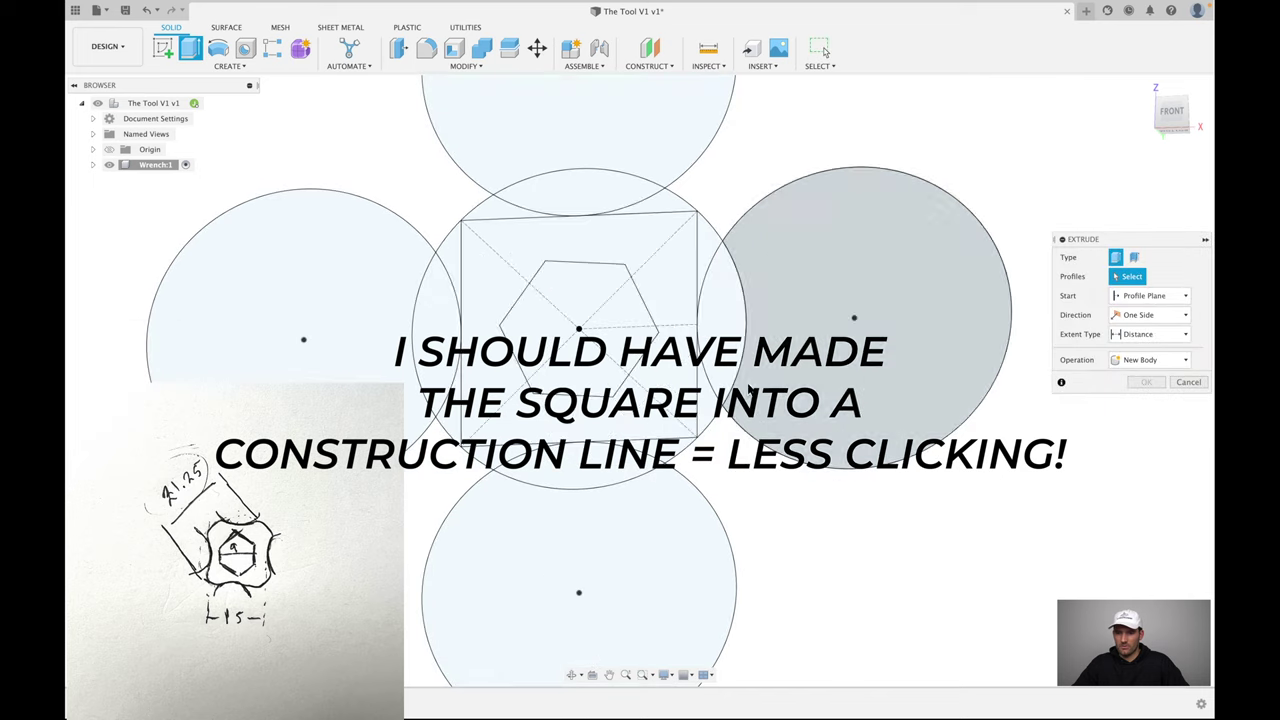
{"action": "scroll", "coordinate": [662, 270], "scroll_direction": "up", "scroll_amount": 1}
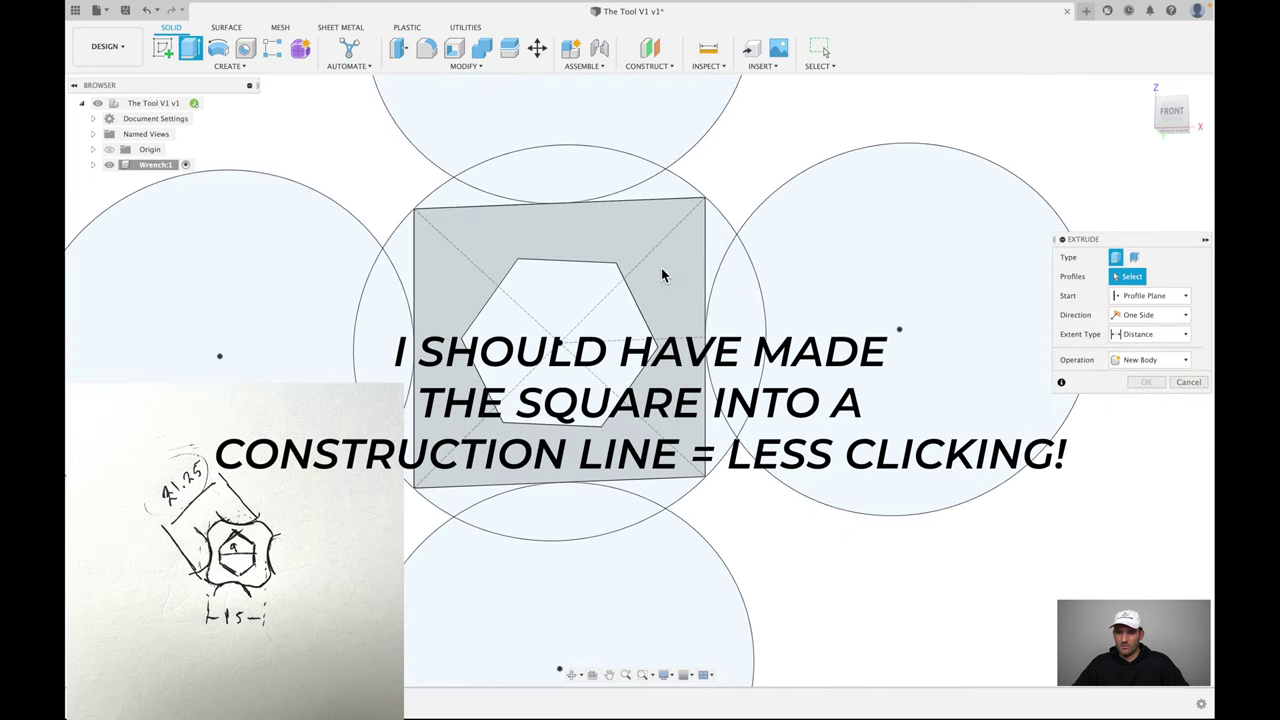
{"action": "left_click", "coordinate": [661, 268]}
{"action": "left_click", "coordinate": [454, 196]}
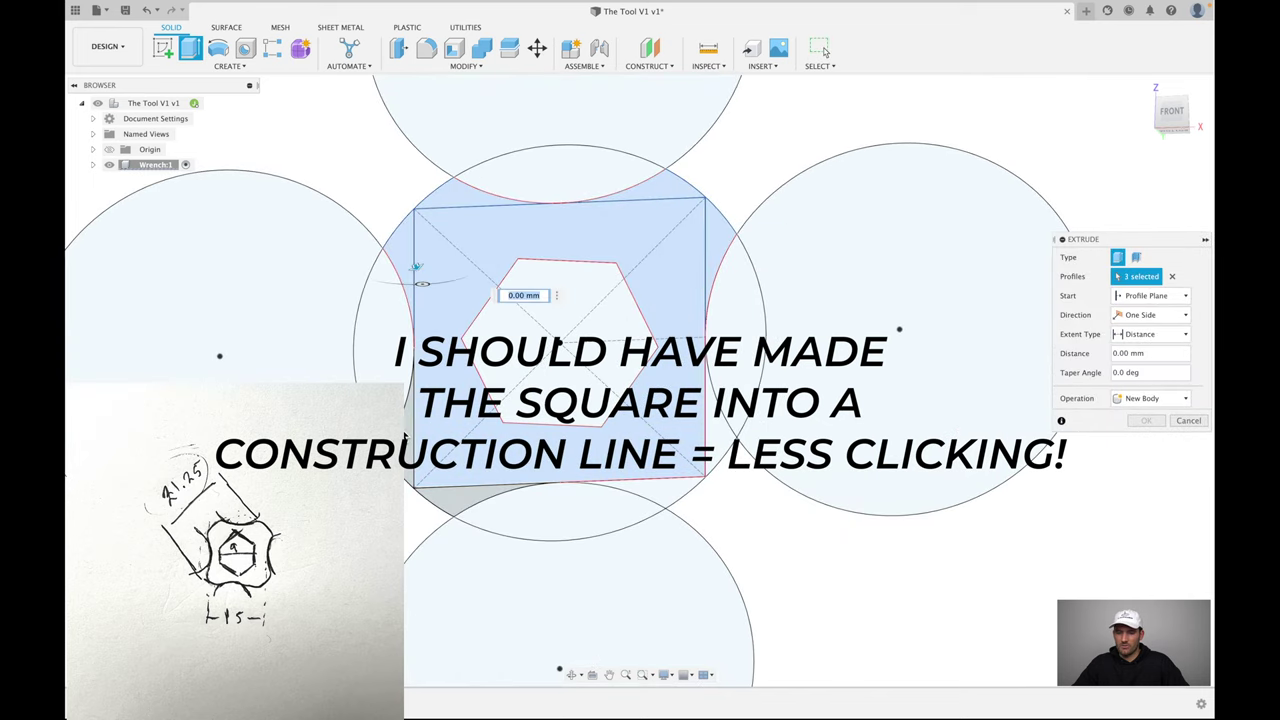
{"action": "left_click", "coordinate": [406, 438]}
{"action": "left_click", "coordinate": [716, 300]}
{"action": "scroll", "coordinate": [713, 452], "scroll_direction": "down", "scroll_amount": 2}
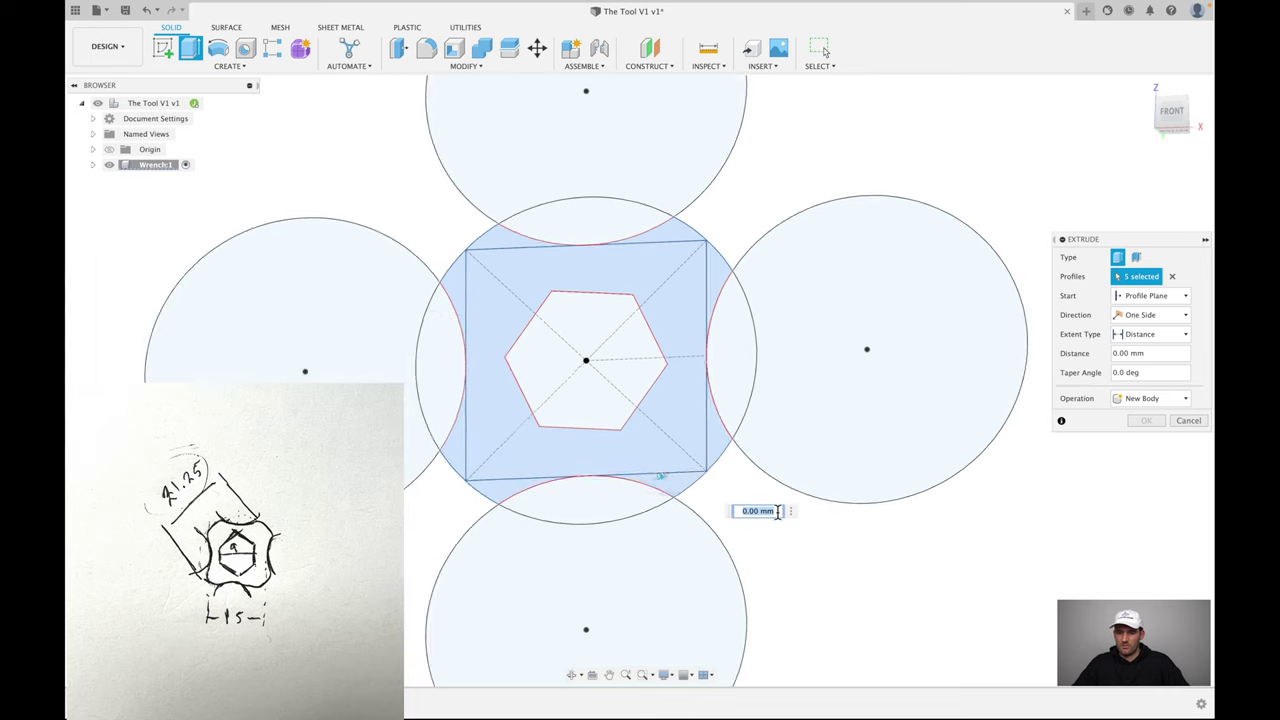
{"action": "middle_click_drag", "start_coordinate": [713, 452], "coordinate": [851, 517], "text": "shift"}
{"action": "type", "text": "-2"}
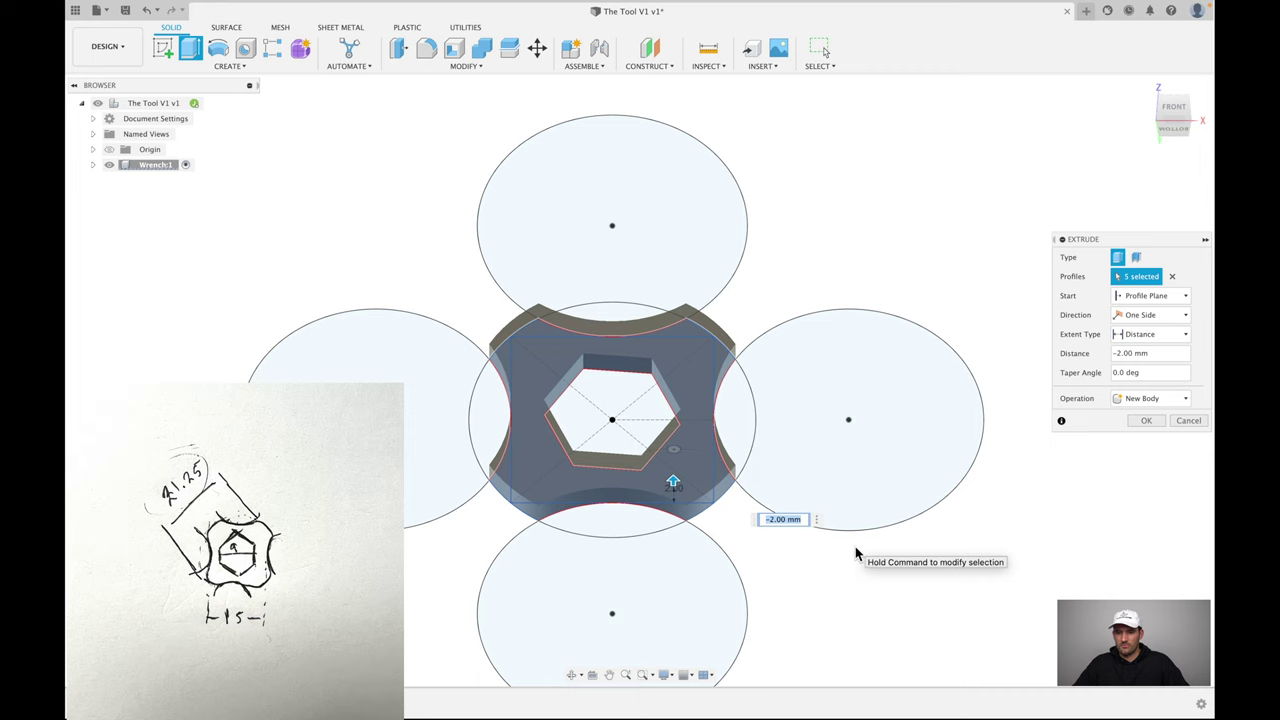
{"action": "left_click", "coordinate": [1145, 421]}
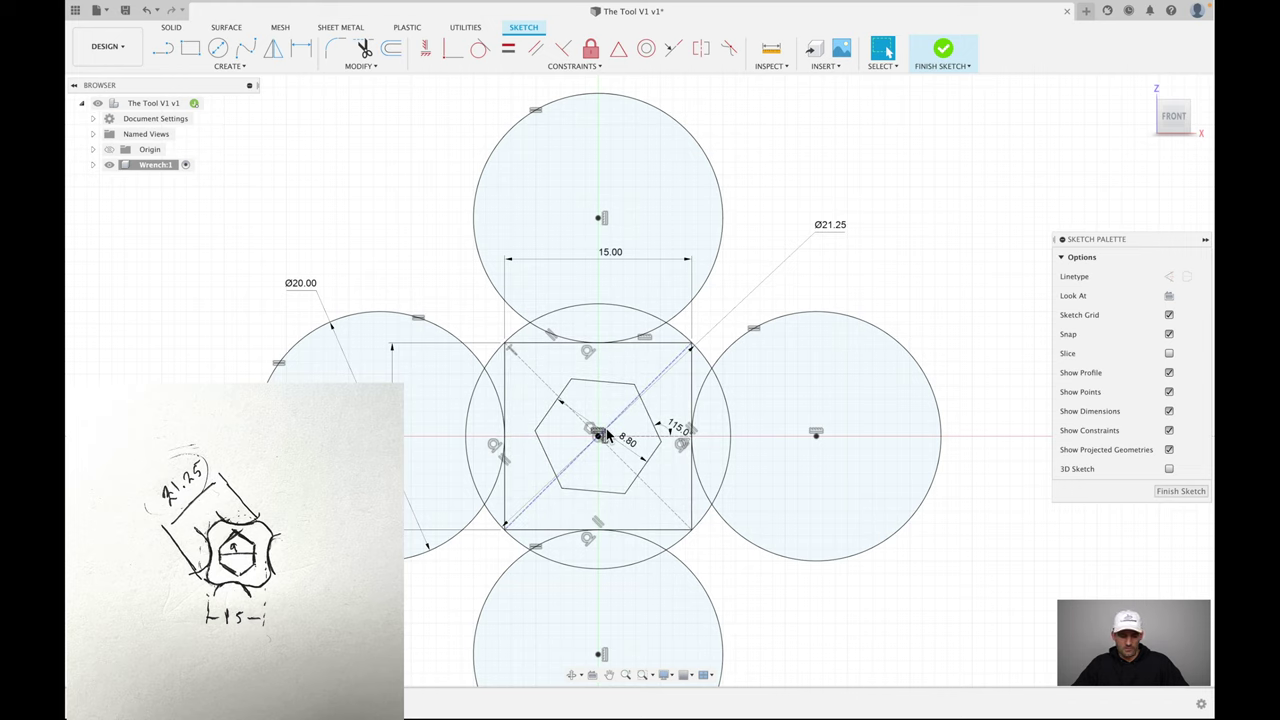
- Draw a circle centred on the hexagon and dimension its diameter to 30
{"action": "key", "text": "c"}
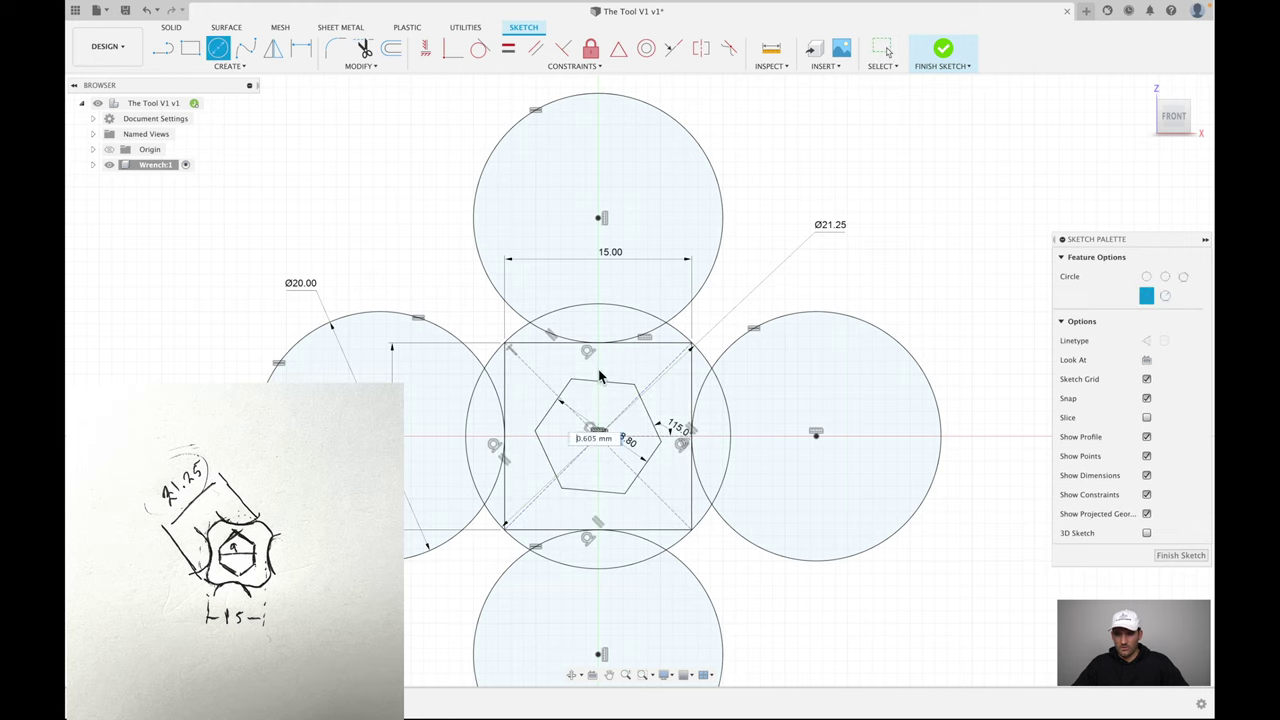
{"action": "left_click", "coordinate": [597, 241]}
{"action": "scroll", "coordinate": [597, 241], "scroll_direction": "up", "scroll_amount": 2}
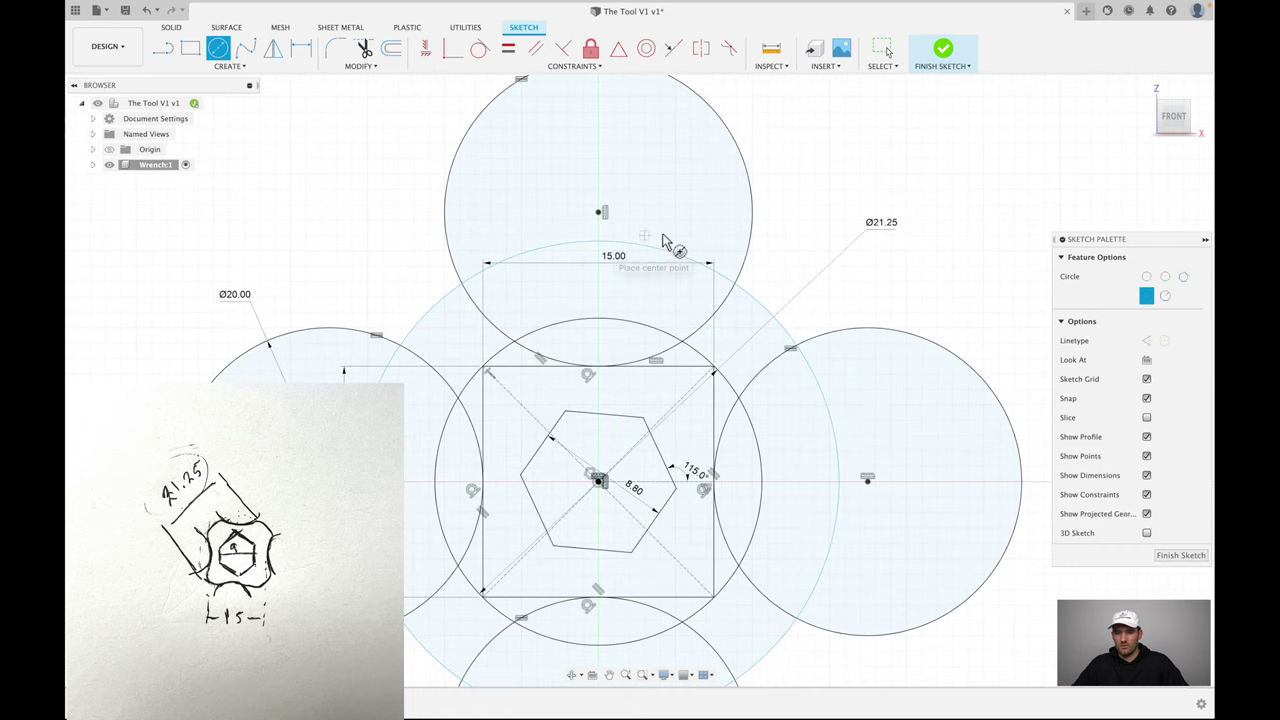
{"action": "key", "text": "d"}
{"action": "left_click", "coordinate": [775, 255]}
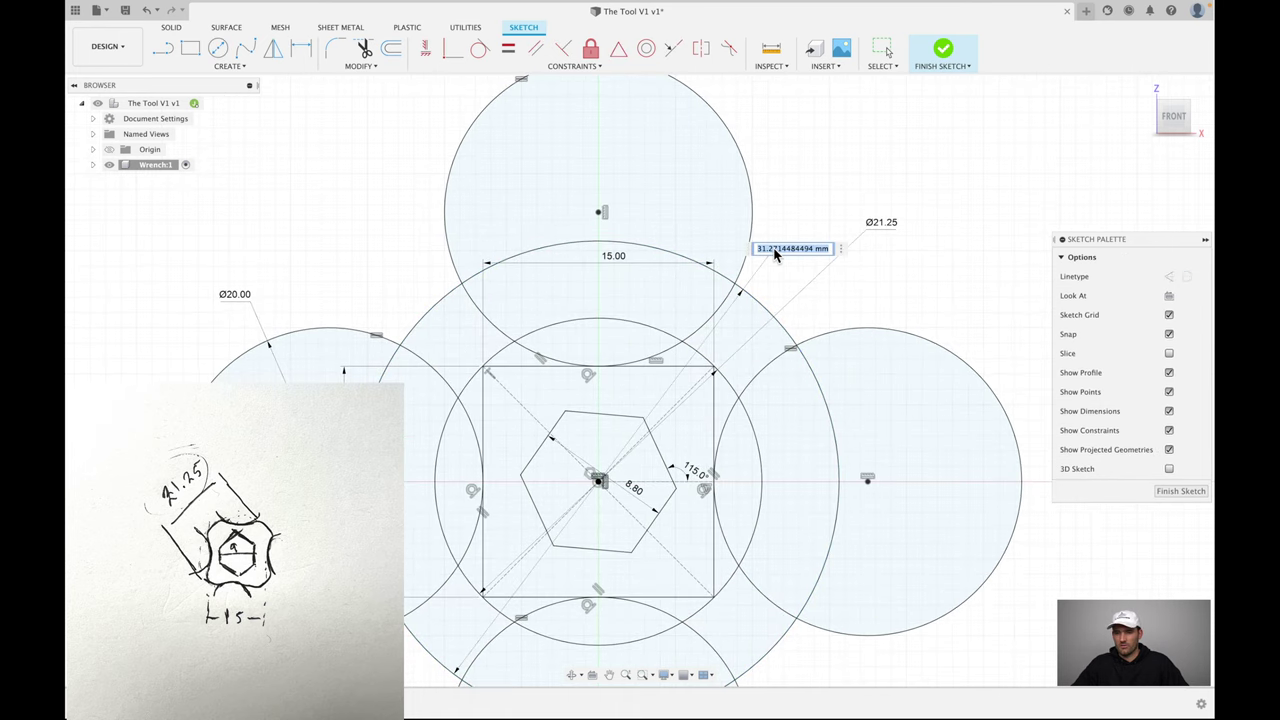
{"action": "key", "text": "Return"}
{"action": "scroll", "coordinate": [776, 275], "scroll_direction": "down", "scroll_amount": 1}
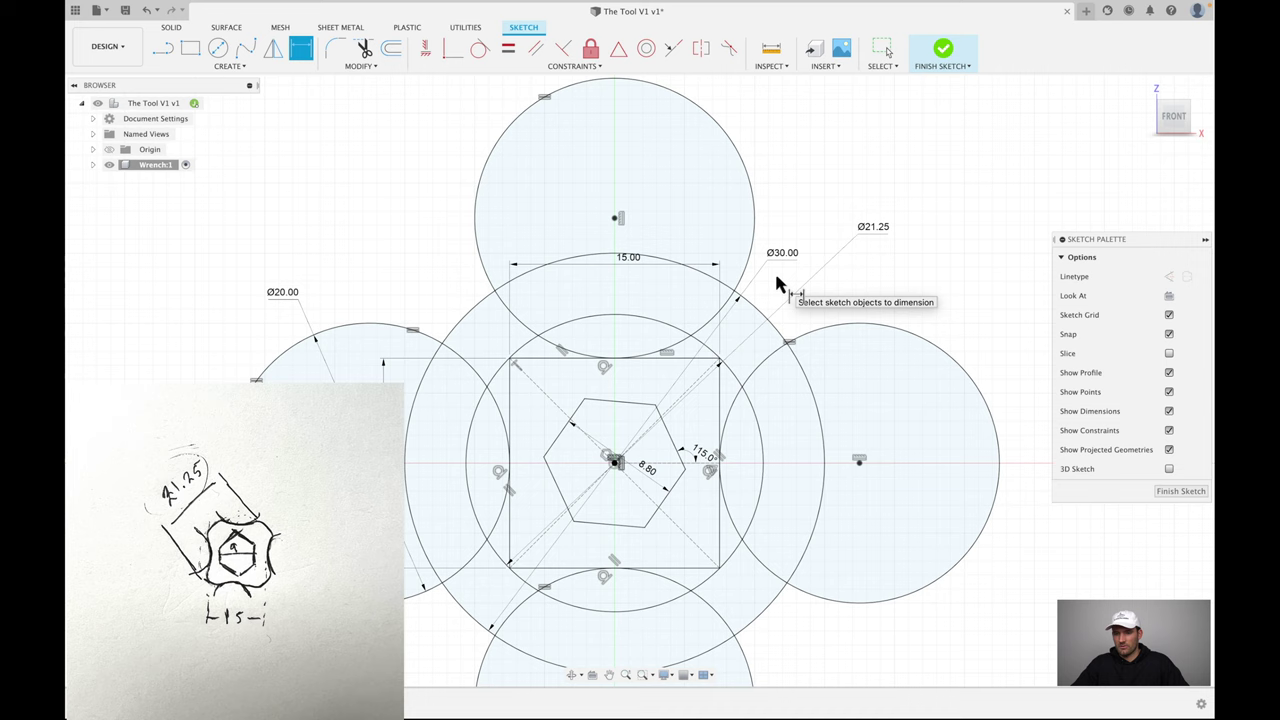
- Select the ring's crescents, lens regions, ring regions and the hexagon as extrusion profiles
{"action": "key", "text": "e"}
{"action": "scroll", "coordinate": [449, 387], "scroll_direction": "up", "scroll_amount": 3}
{"action": "left_click", "coordinate": [449, 387]}
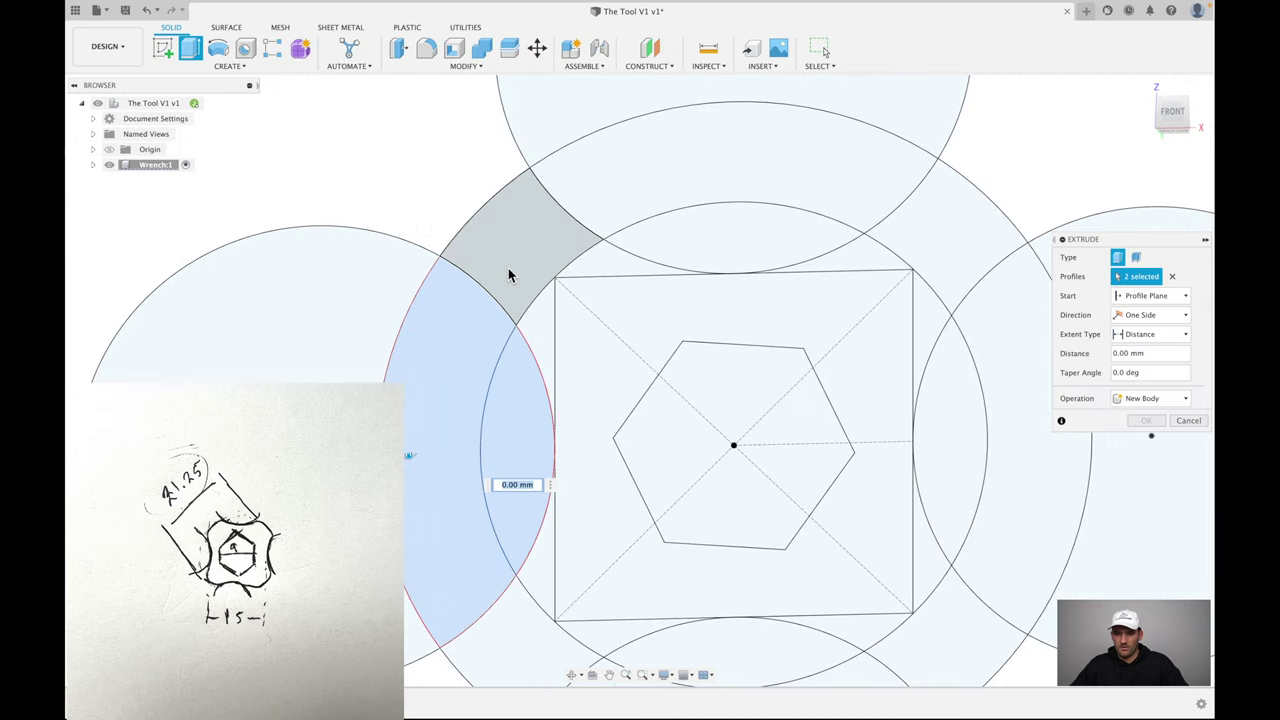
{"action": "left_click", "coordinate": [661, 201]}
{"action": "left_click", "coordinate": [706, 226]}
{"action": "left_click", "coordinate": [914, 229]}
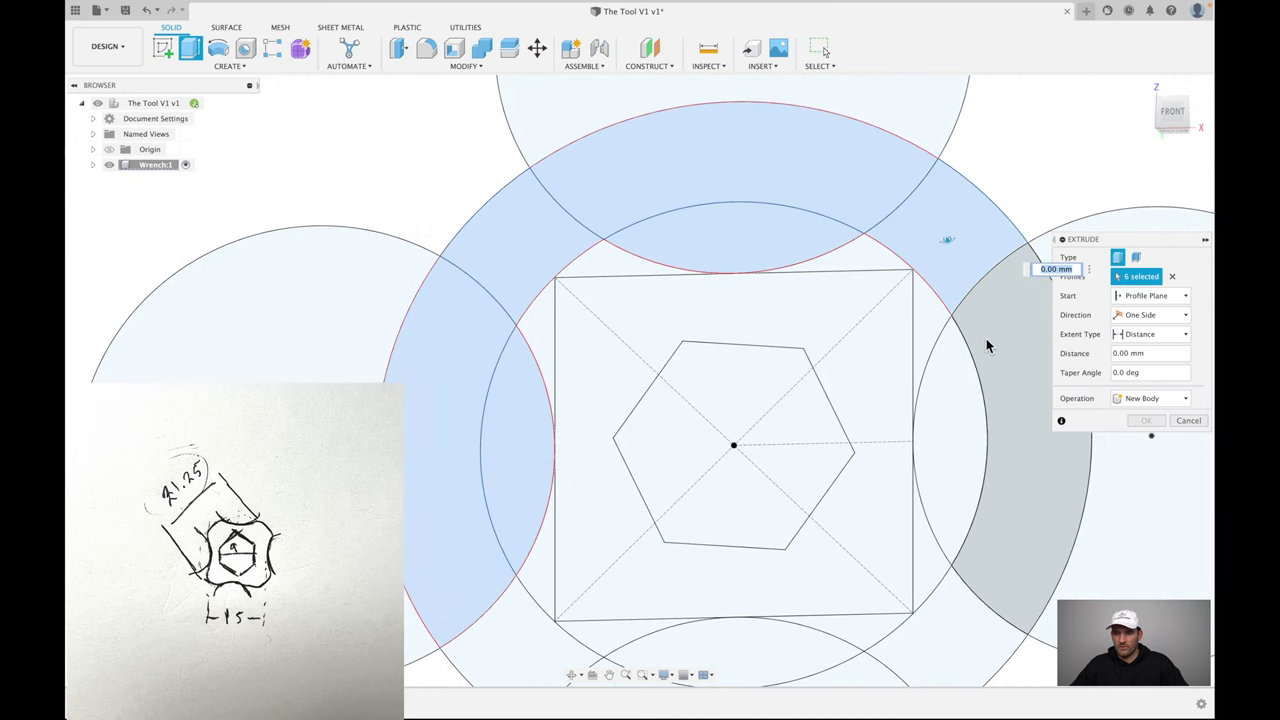
{"action": "left_click", "coordinate": [986, 343]}
{"action": "left_click", "coordinate": [970, 420]}
{"action": "scroll", "coordinate": [923, 386], "scroll_direction": "down", "scroll_amount": 2}
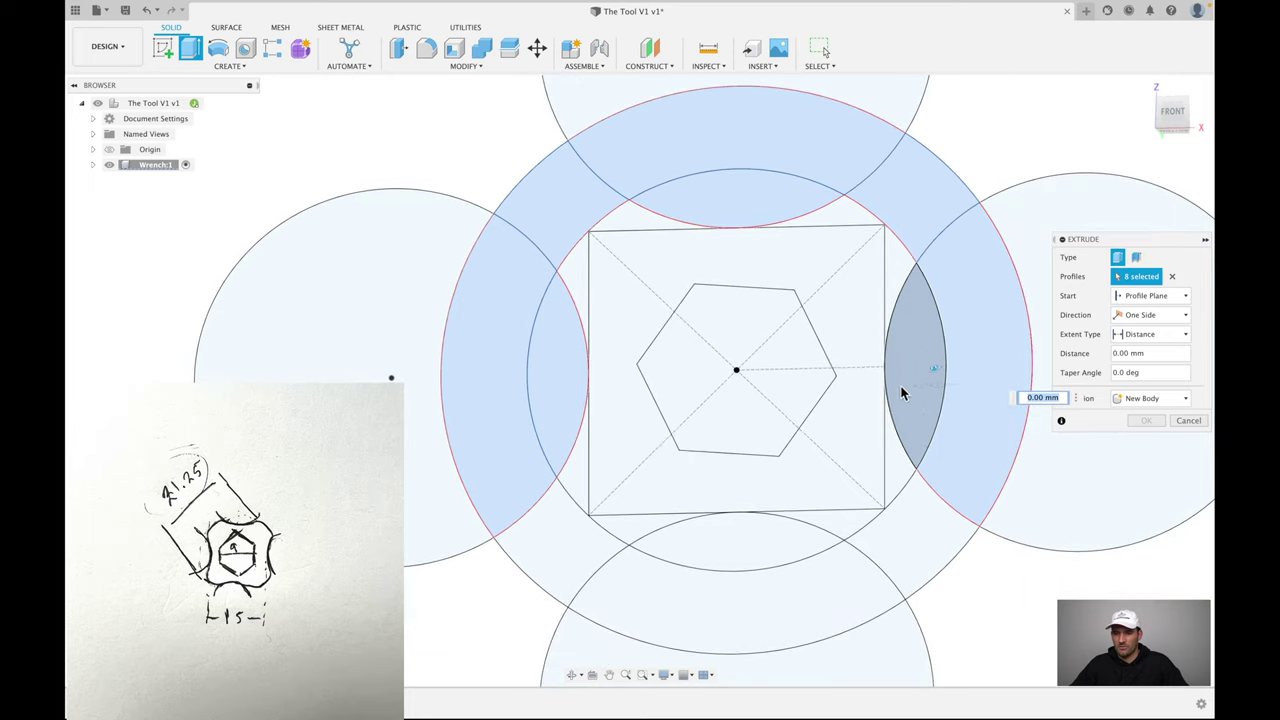
{"action": "left_click", "coordinate": [790, 360]}
{"action": "left_click", "coordinate": [921, 524]}
{"action": "left_click", "coordinate": [843, 594]}
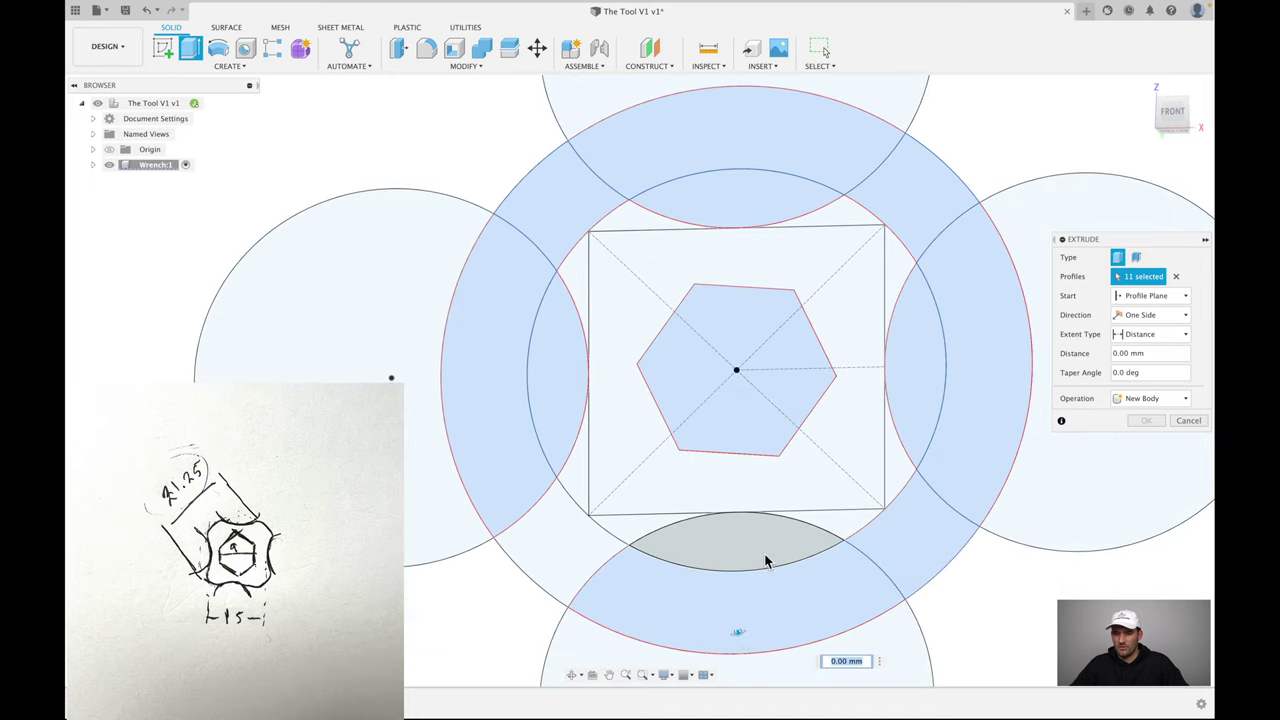
{"action": "left_click", "coordinate": [705, 563]}
{"action": "left_click", "coordinate": [571, 557]}
- Extrude the selected ring profiles 4 mm as a new body
{"action": "middle_click_drag", "start_coordinate": [709, 451], "coordinate": [760, 370], "text": "shift"}
{"action": "scroll", "coordinate": [760, 370], "scroll_direction": "down", "scroll_amount": 2}
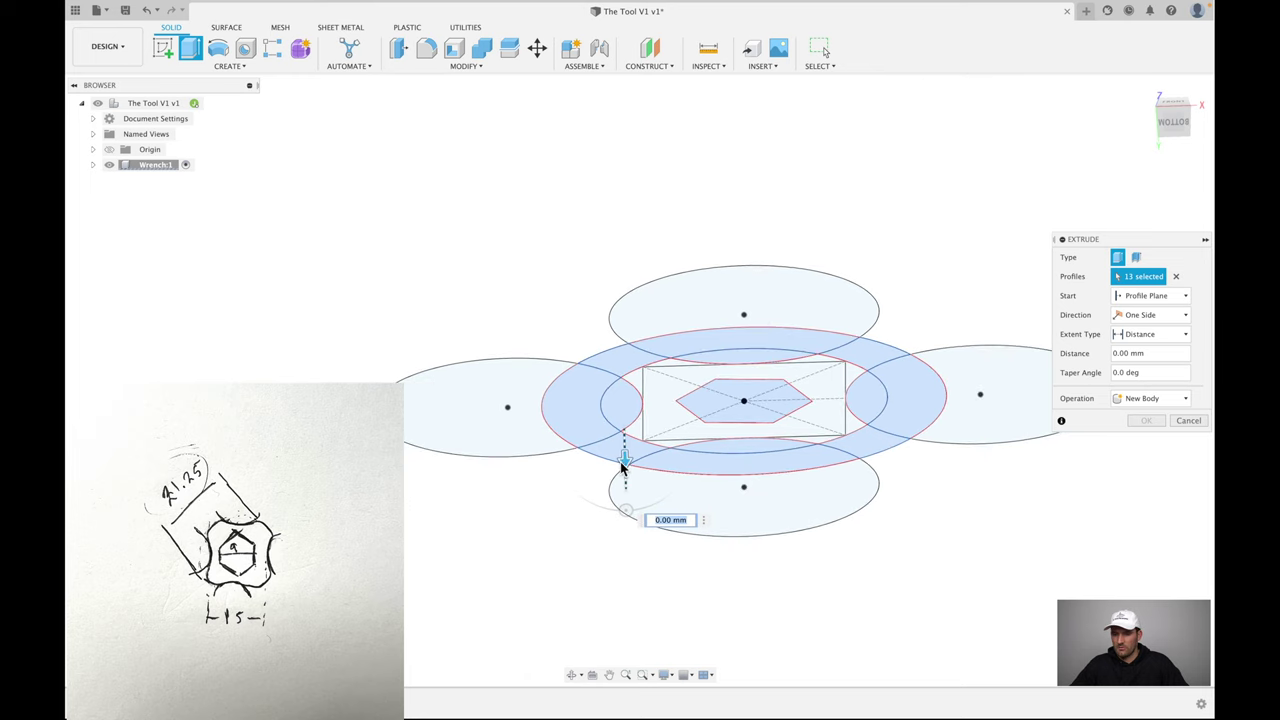
{"action": "left_click_drag", "start_coordinate": [621, 466], "coordinate": [625, 514]}
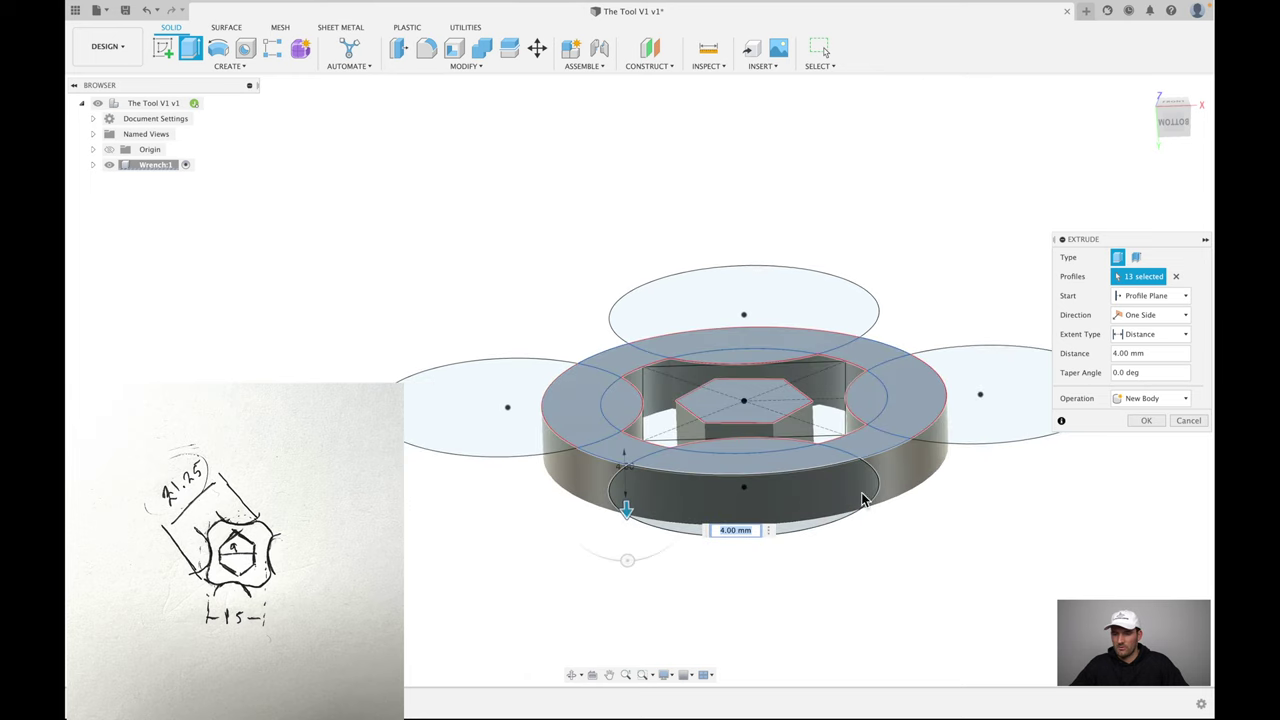
{"action": "middle_click_drag", "start_coordinate": [862, 500], "coordinate": [886, 523], "text": "shift"}
{"action": "scroll", "coordinate": [886, 523], "scroll_direction": "up", "scroll_amount": 5}
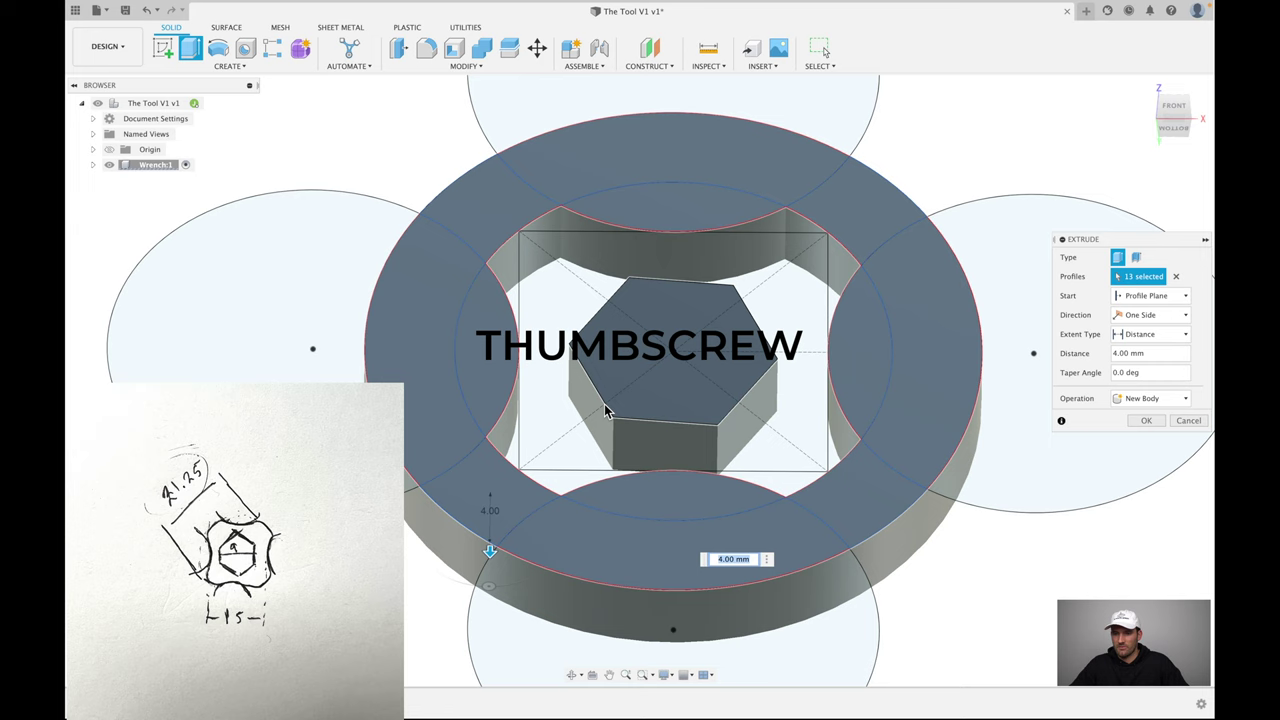
{"action": "scroll", "coordinate": [605, 410], "scroll_direction": "down", "scroll_amount": 3}
{"action": "middle_click_drag", "start_coordinate": [605, 410], "coordinate": [824, 465], "text": "shift"}
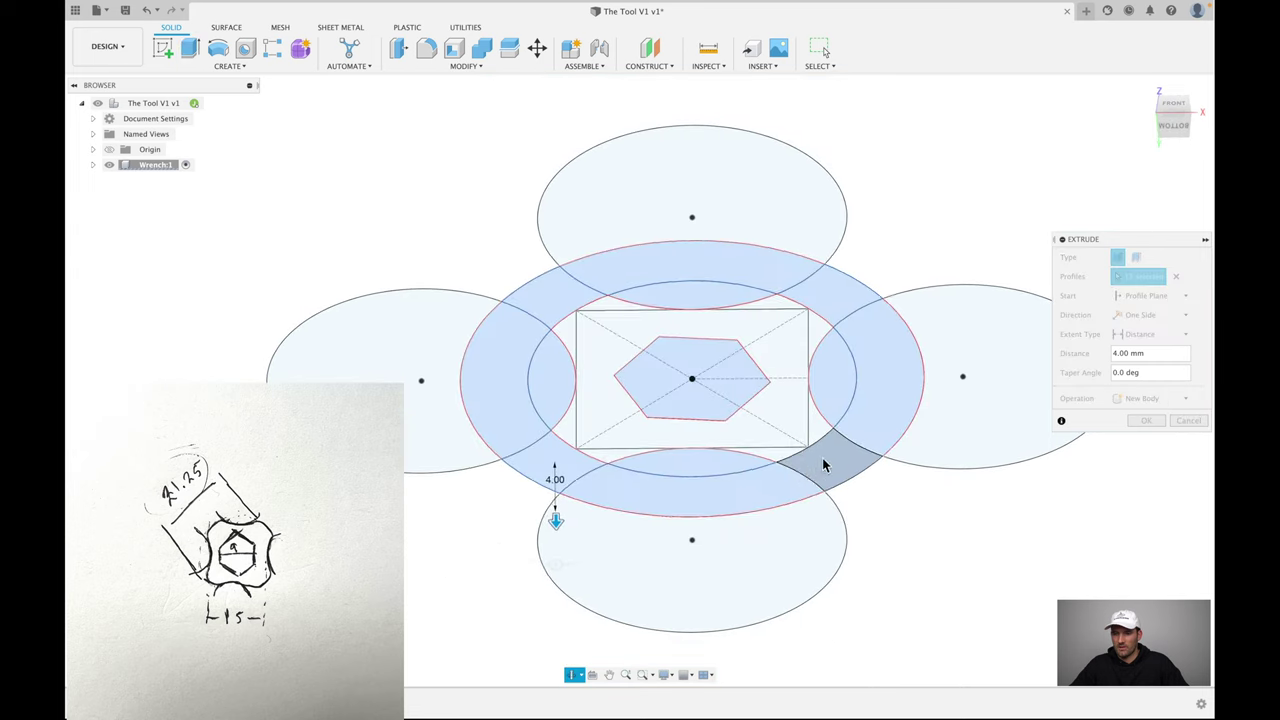
{"action": "left_click", "coordinate": [1140, 422]}
{"action": "middle_click_drag", "start_coordinate": [1000, 509], "coordinate": [981, 569], "text": "shift"}
- Extrude the remaining sketch profiles -3 mm with Join to fill out a solid disc
{"action": "key", "text": "e"}
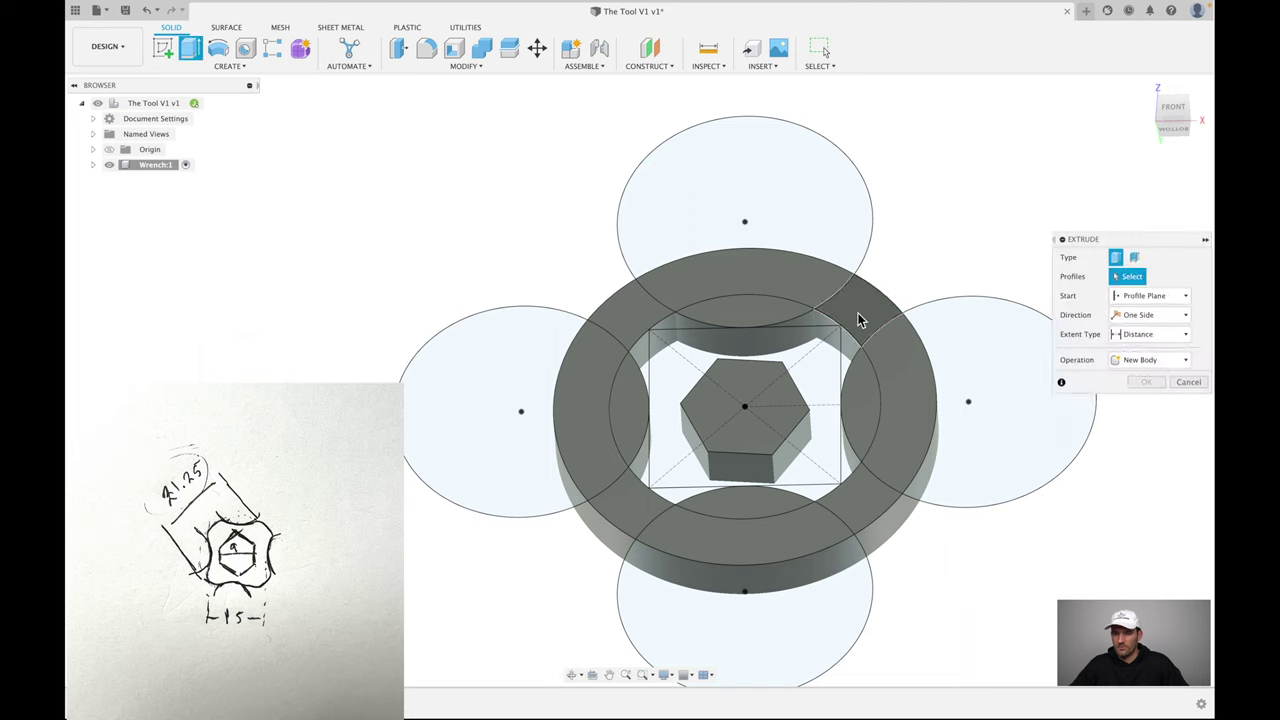
{"action": "left_click", "coordinate": [745, 294]}
{"action": "left_click", "coordinate": [667, 363]}
{"action": "left_click", "coordinate": [900, 414]}
{"action": "left_click", "coordinate": [751, 534]}
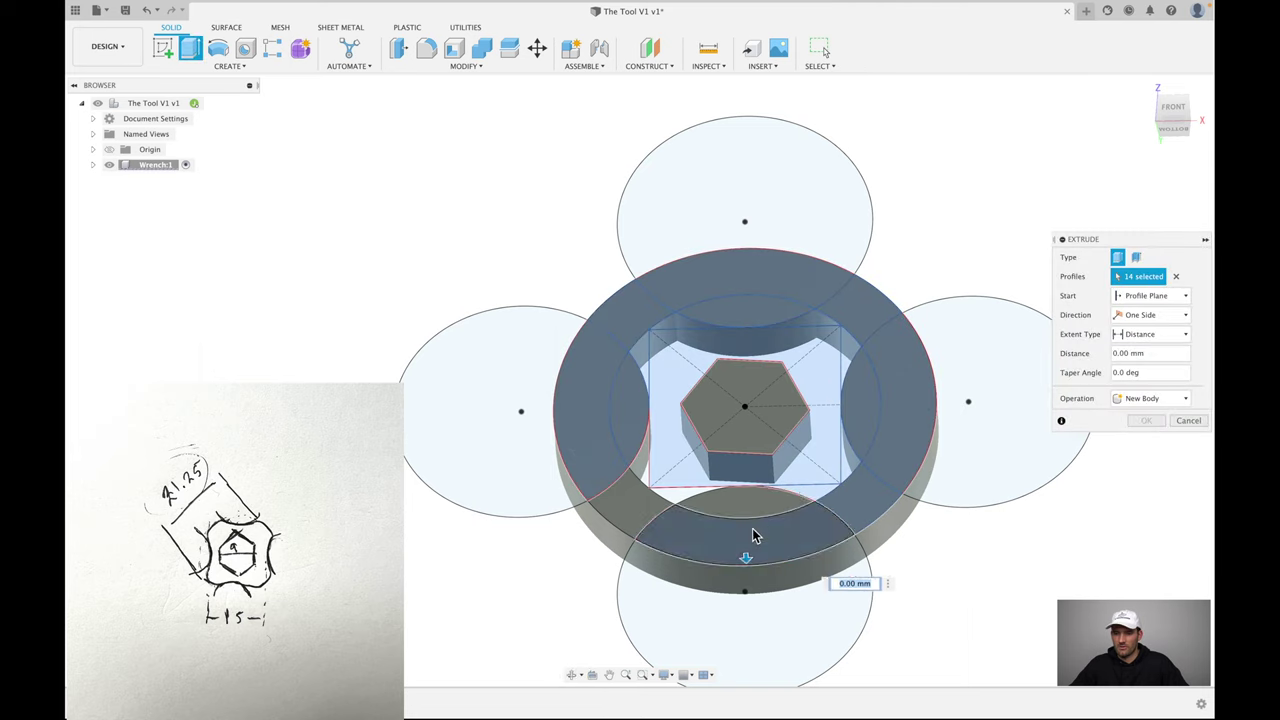
{"action": "left_click", "coordinate": [651, 508]}
{"action": "left_click", "coordinate": [630, 472]}
{"action": "scroll", "coordinate": [741, 418], "scroll_direction": "up", "scroll_amount": 5}
{"action": "scroll", "coordinate": [751, 400], "scroll_direction": "down", "scroll_amount": 6}
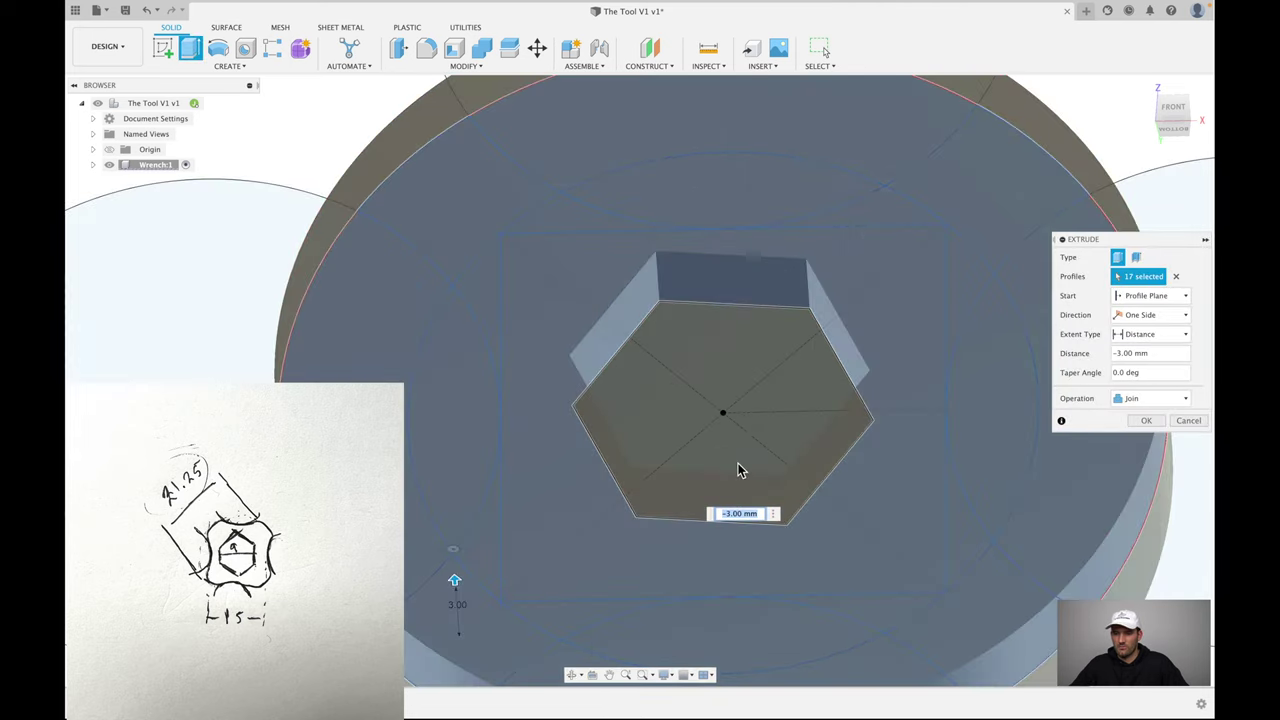
{"action": "left_click", "coordinate": [1146, 420]}
{"action": "scroll", "coordinate": [953, 463], "scroll_direction": "up", "scroll_amount": 3}
{"action": "scroll", "coordinate": [953, 460], "scroll_direction": "down", "scroll_amount": 3}
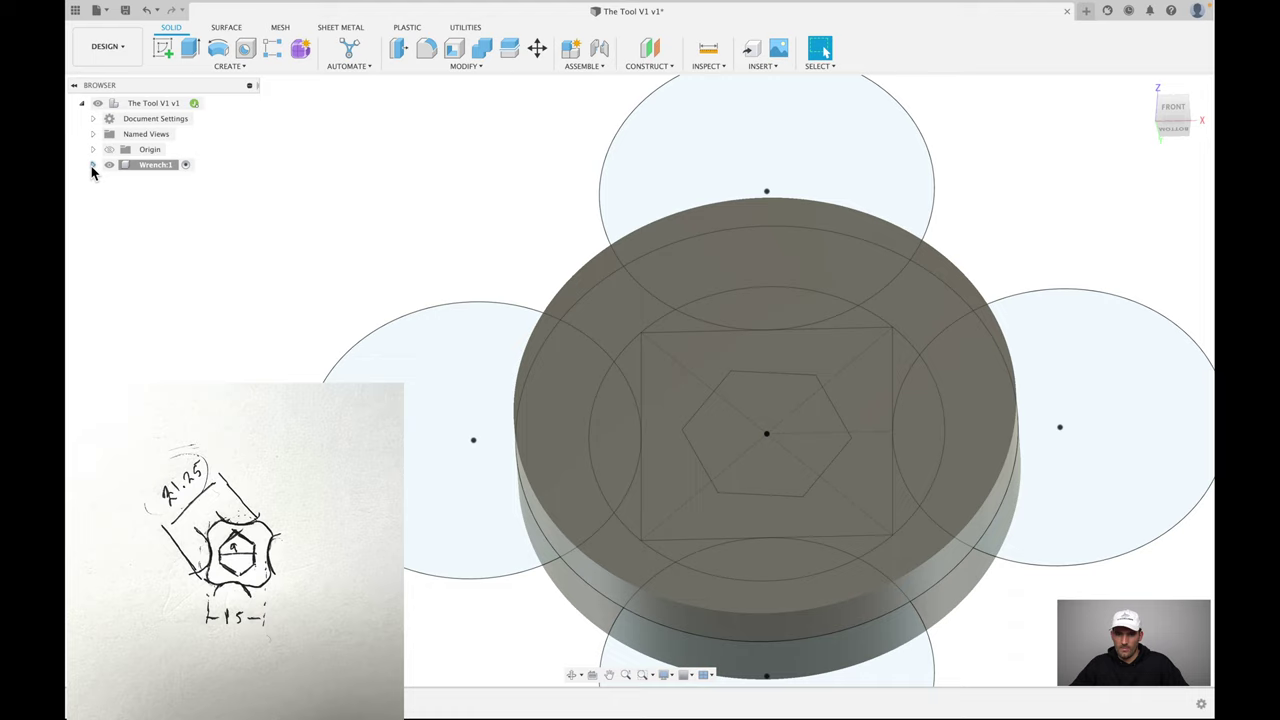
- Hide the Wrench component's sketches, leaving only the solid body visible
{"action": "left_click", "coordinate": [93, 165]}
{"action": "left_click", "coordinate": [120, 211]}
{"action": "mouse_move", "coordinate": [220, 376]}
{"action": "middle_mouse_down", "text": "shift"}
{"action": "mouse_move", "coordinate": [340, 323]}
{"action": "mouse_move", "coordinate": [351, 229]}
{"action": "mouse_move", "coordinate": [380, 177]}
{"action": "mouse_move", "coordinate": [349, 183]}
{"action": "mouse_move", "coordinate": [434, 243]}
{"action": "mouse_move", "coordinate": [423, 283]}
{"action": "mouse_move", "coordinate": [466, 229]}
{"action": "mouse_move", "coordinate": [443, 257]}
{"action": "mouse_move", "coordinate": [449, 289]}
{"action": "mouse_move", "coordinate": [494, 223]}
{"action": "mouse_move", "coordinate": [466, 243]}
{"action": "mouse_move", "coordinate": [454, 280]}
{"action": "middle_mouse_up", "text": "shift"}
{"action": "scroll", "coordinate": [509, 238], "scroll_direction": "up", "scroll_amount": 3}
{"action": "middle_click_drag", "start_coordinate": [509, 238], "coordinate": [939, 240], "text": "shift"}
- Orbit around the disc to inspect the lobed socket face and hex recess
{"action": "left_click", "coordinate": [1175, 117]}
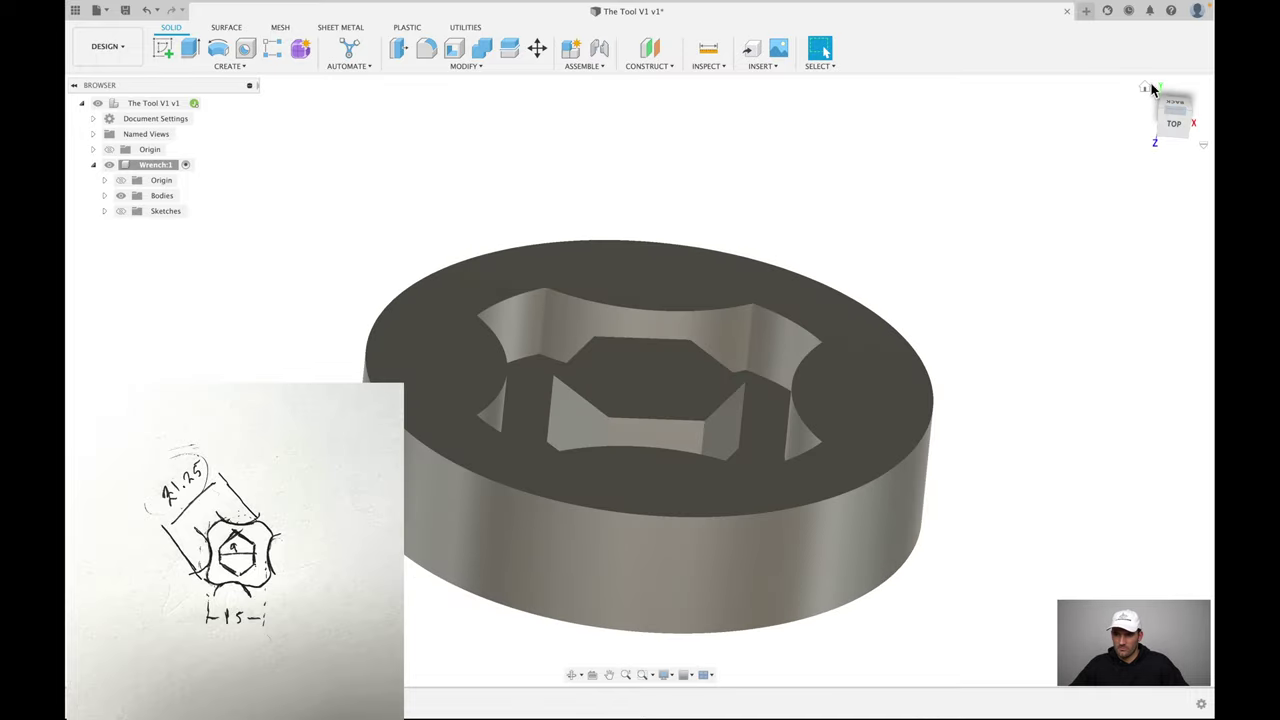
{"action": "mouse_move", "coordinate": [1070, 240]}
{"action": "middle_mouse_down", "text": "shift"}
{"action": "mouse_move", "coordinate": [1034, 231]}
{"action": "mouse_move", "coordinate": [1037, 263]}
{"action": "mouse_move", "coordinate": [1051, 263]}
{"action": "mouse_move", "coordinate": [1058, 228]}
{"action": "middle_mouse_up", "text": "shift"}
{"action": "left_click", "coordinate": [1147, 92]}
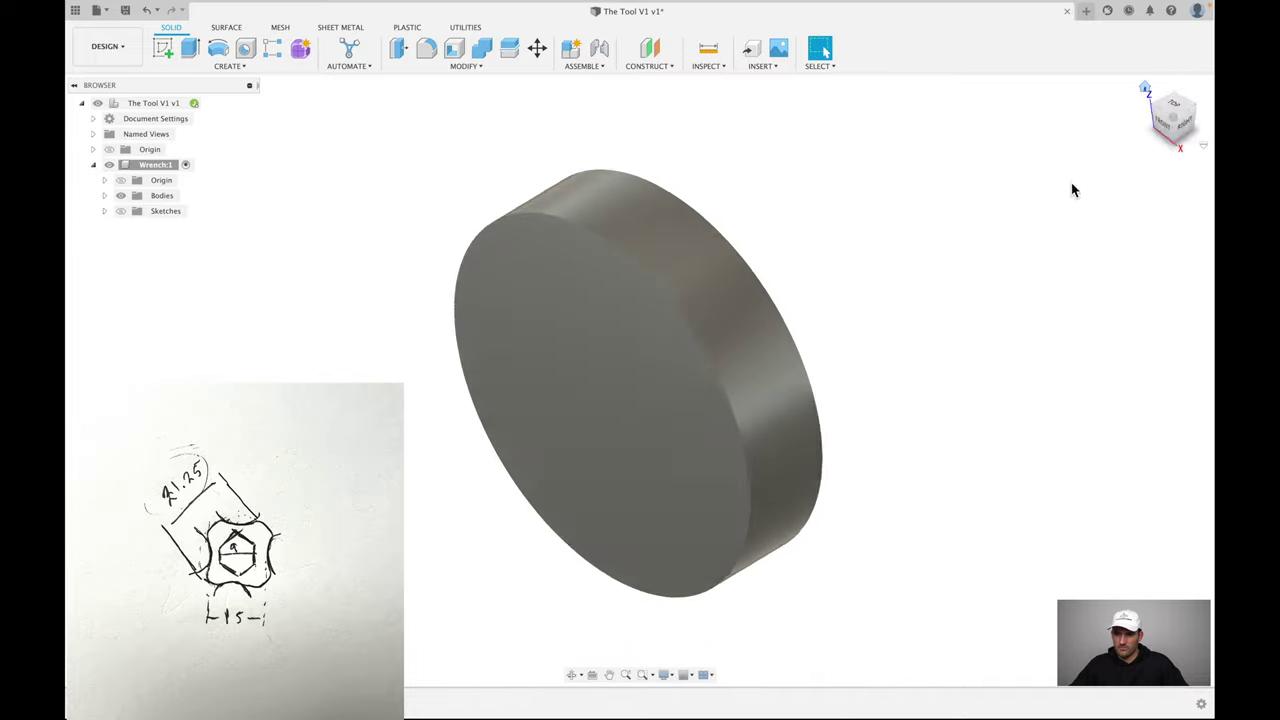
{"action": "middle_click_drag", "start_coordinate": [963, 280], "coordinate": [943, 332], "text": "shift"}
{"action": "scroll", "coordinate": [889, 346], "scroll_direction": "up", "scroll_amount": 3}
{"action": "scroll", "coordinate": [956, 346], "scroll_direction": "up", "scroll_amount": 2}
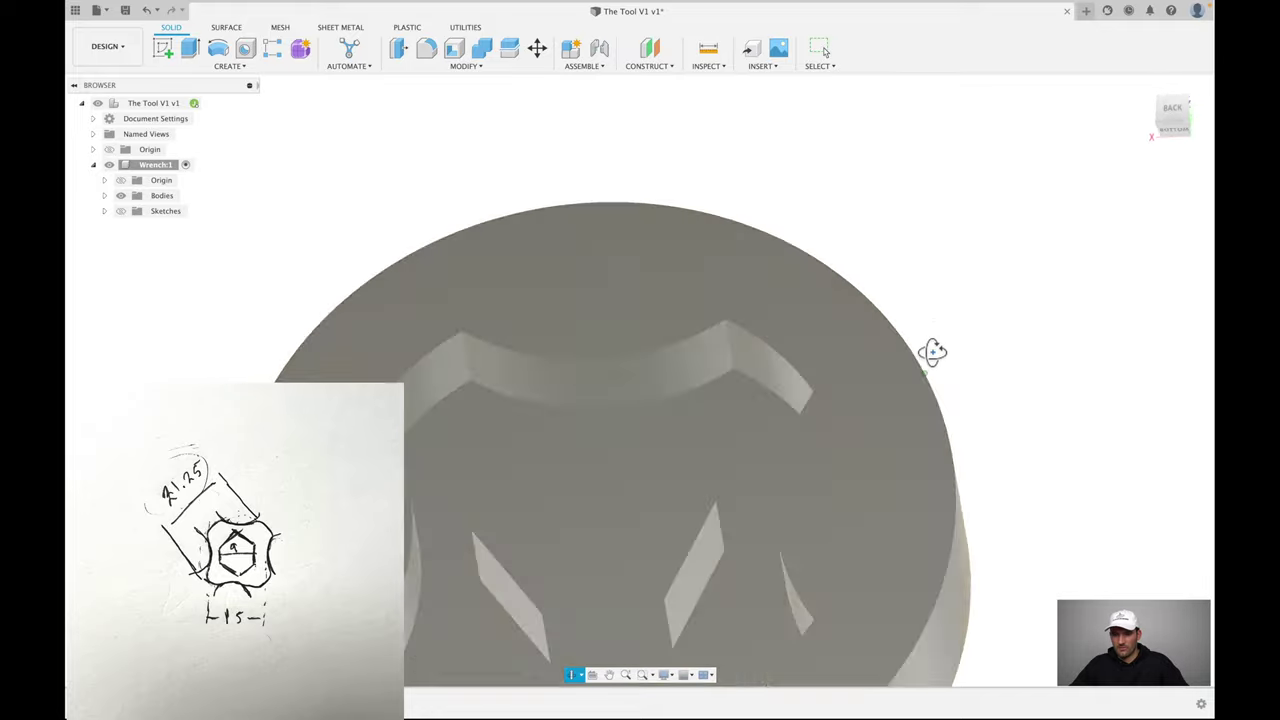
{"action": "middle_click_drag", "start_coordinate": [932, 351], "coordinate": [938, 313], "text": "shift"}
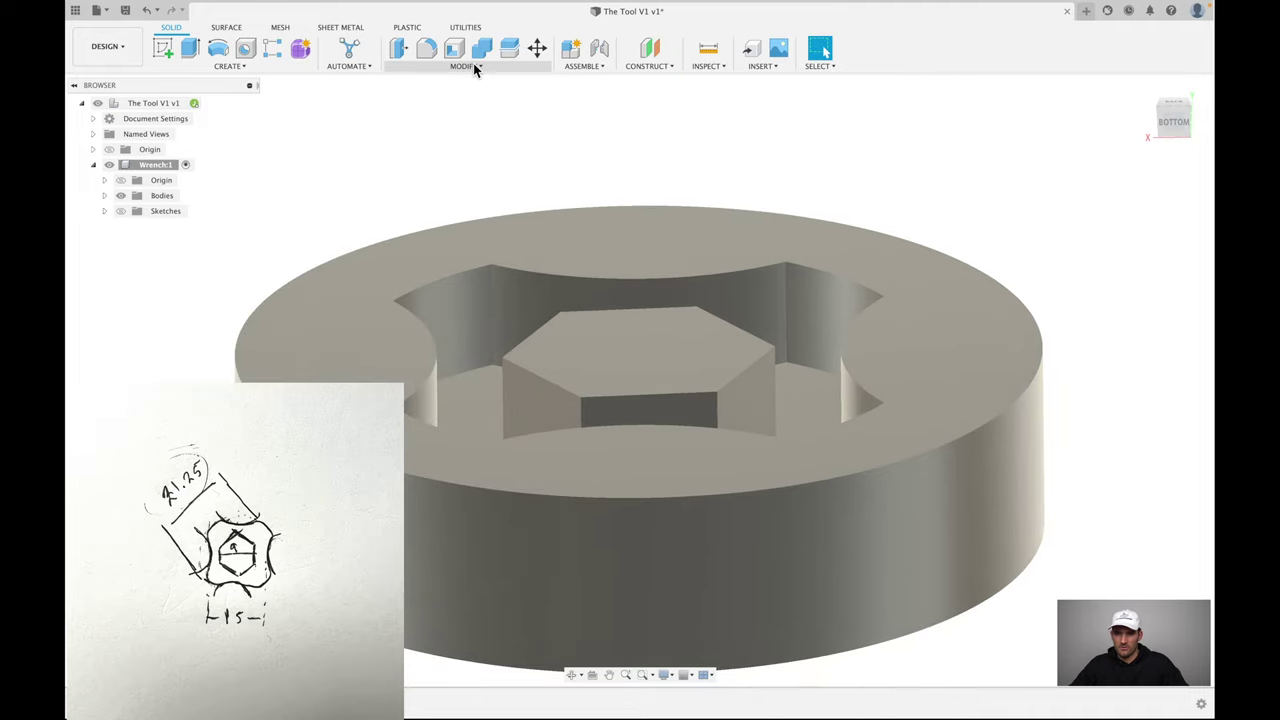
- Chamfer the hexagon's edges with a 0.5 mm distance
{"action": "left_click", "coordinate": [473, 63]}
{"action": "left_click", "coordinate": [439, 108]}
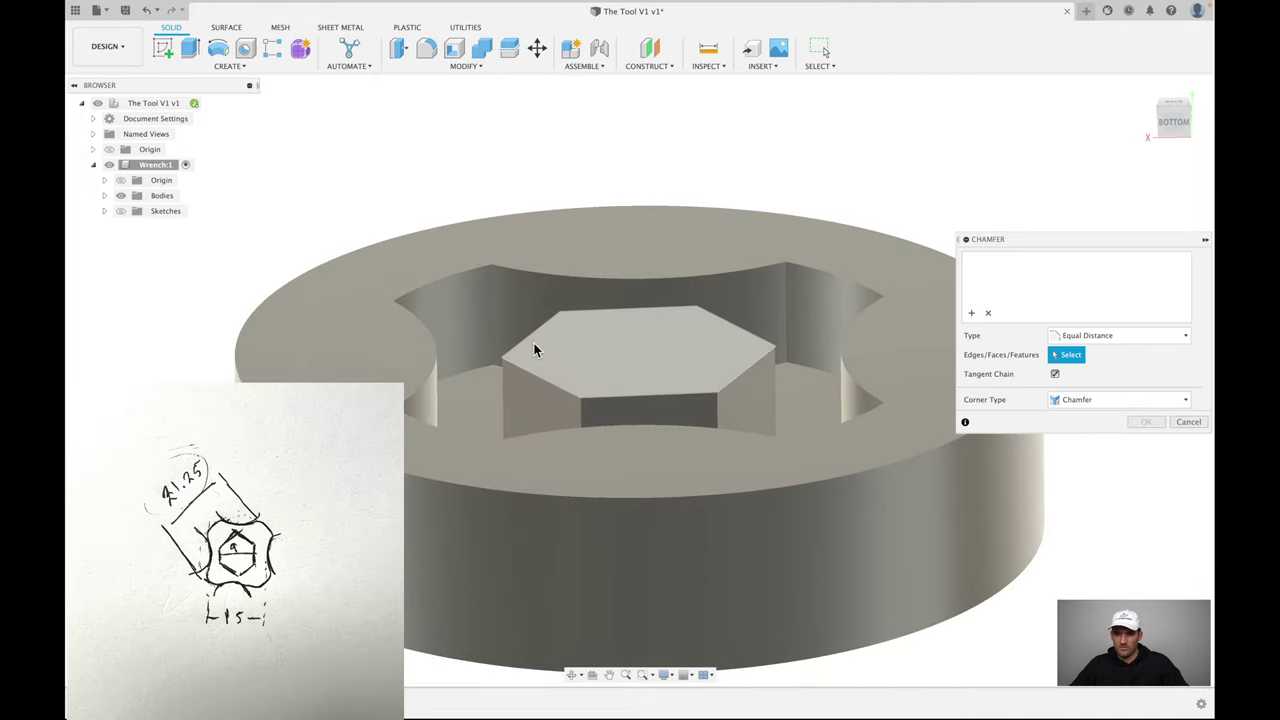
{"action": "left_click", "coordinate": [526, 340]}
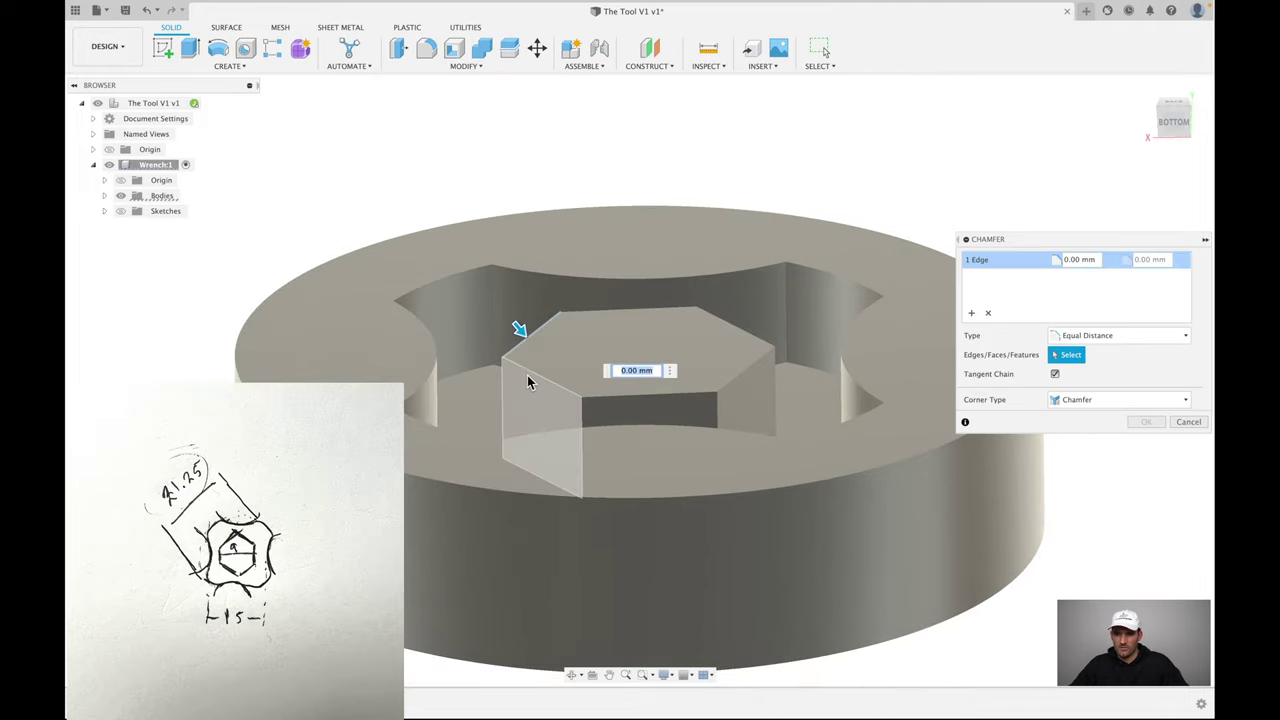
{"action": "left_click", "coordinate": [614, 397]}
{"action": "left_click", "coordinate": [753, 370]}
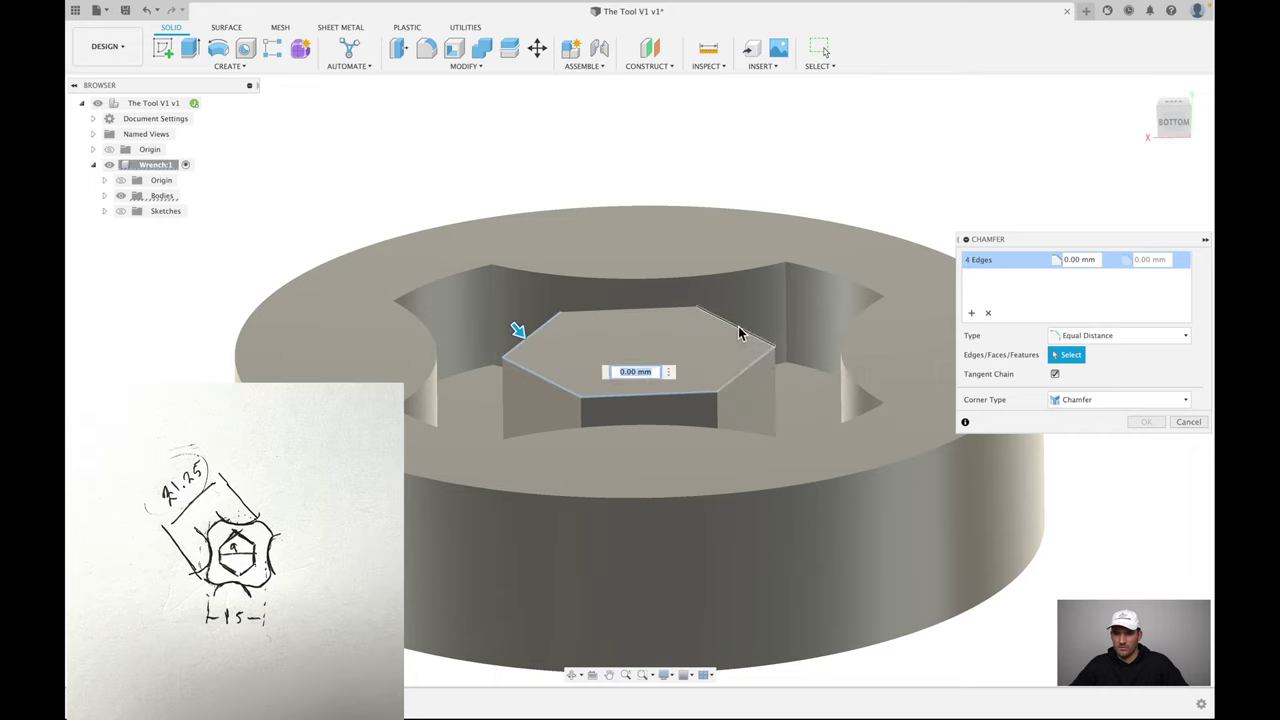
{"action": "left_click", "coordinate": [740, 331]}
{"action": "left_click", "coordinate": [651, 316]}
{"action": "type", "text": ".5"}
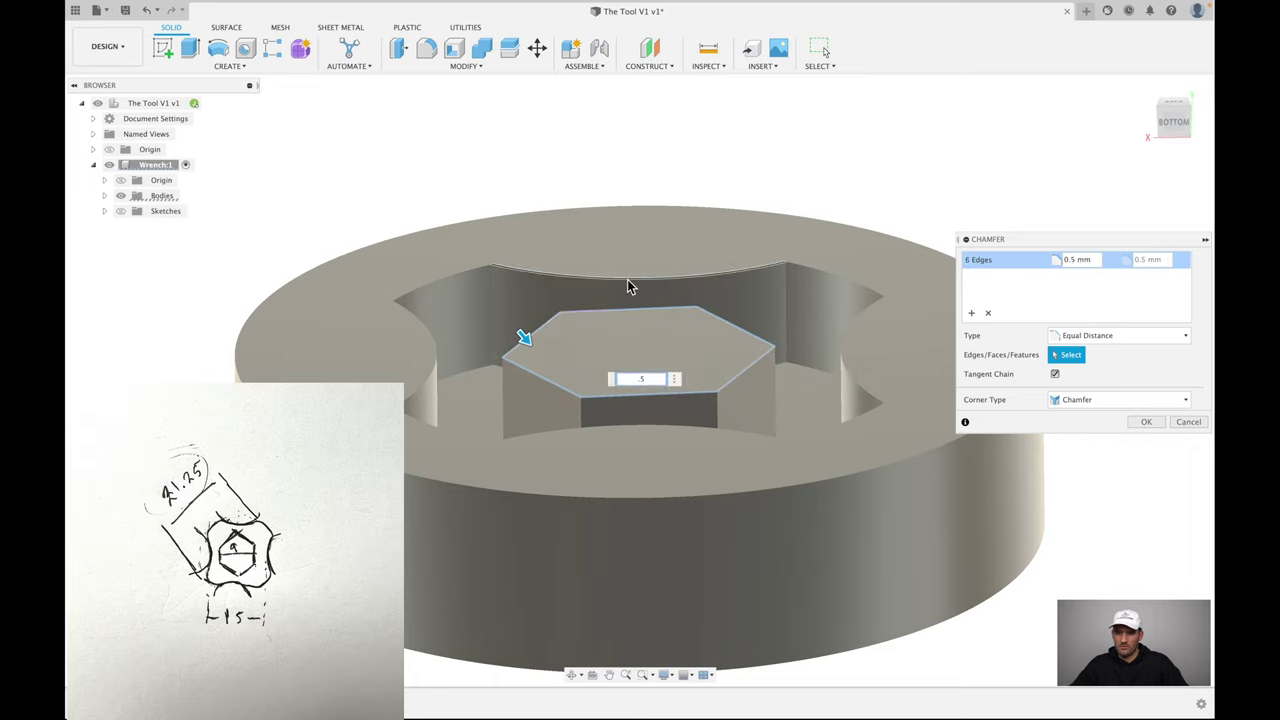
{"action": "key", "text": "Return"}
- Add the lobed pocket edges to the 0.5 mm chamfer and apply it
{"action": "left_click", "coordinate": [416, 302]}
{"action": "middle_click_drag", "start_coordinate": [423, 329], "coordinate": [414, 563], "text": "shift"}
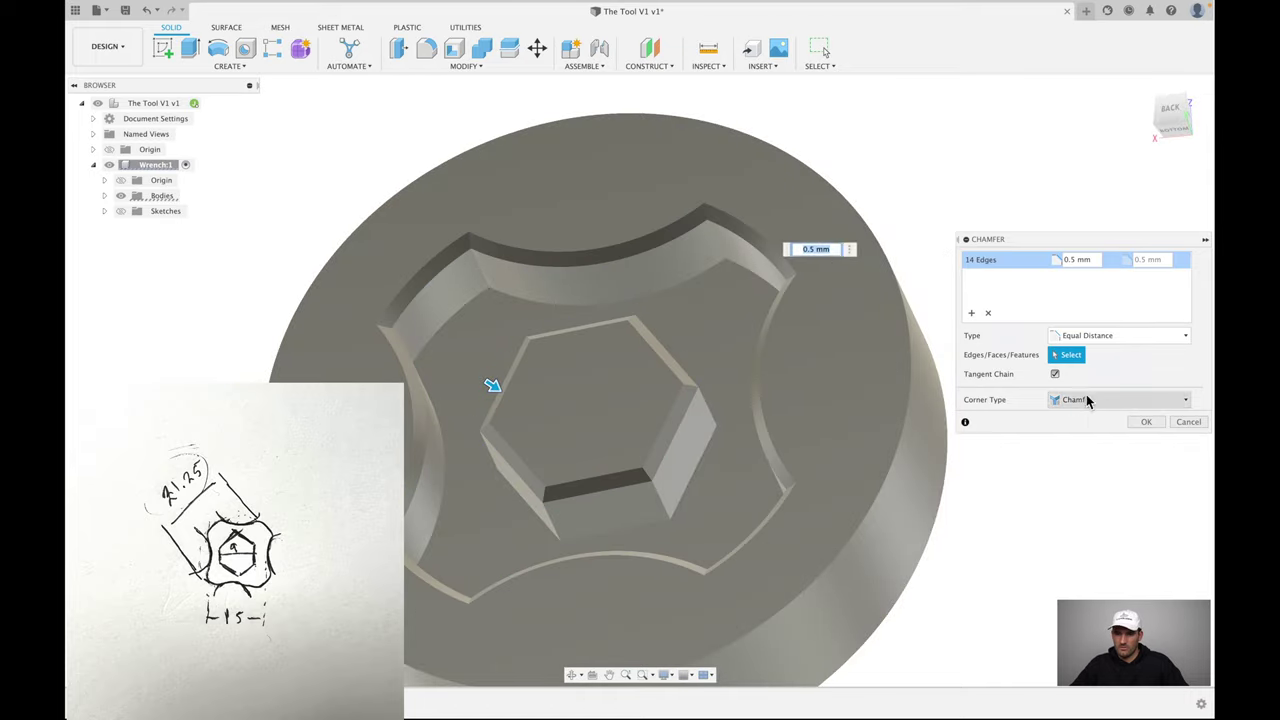
{"action": "key", "text": "Return"}
{"action": "middle_click_drag", "start_coordinate": [1025, 456], "coordinate": [1036, 427], "text": "shift"}
- Send the body to PrusaSlicer and select the 0.30mm DRAFT print profile
{"action": "left_click", "coordinate": [108, 18]}
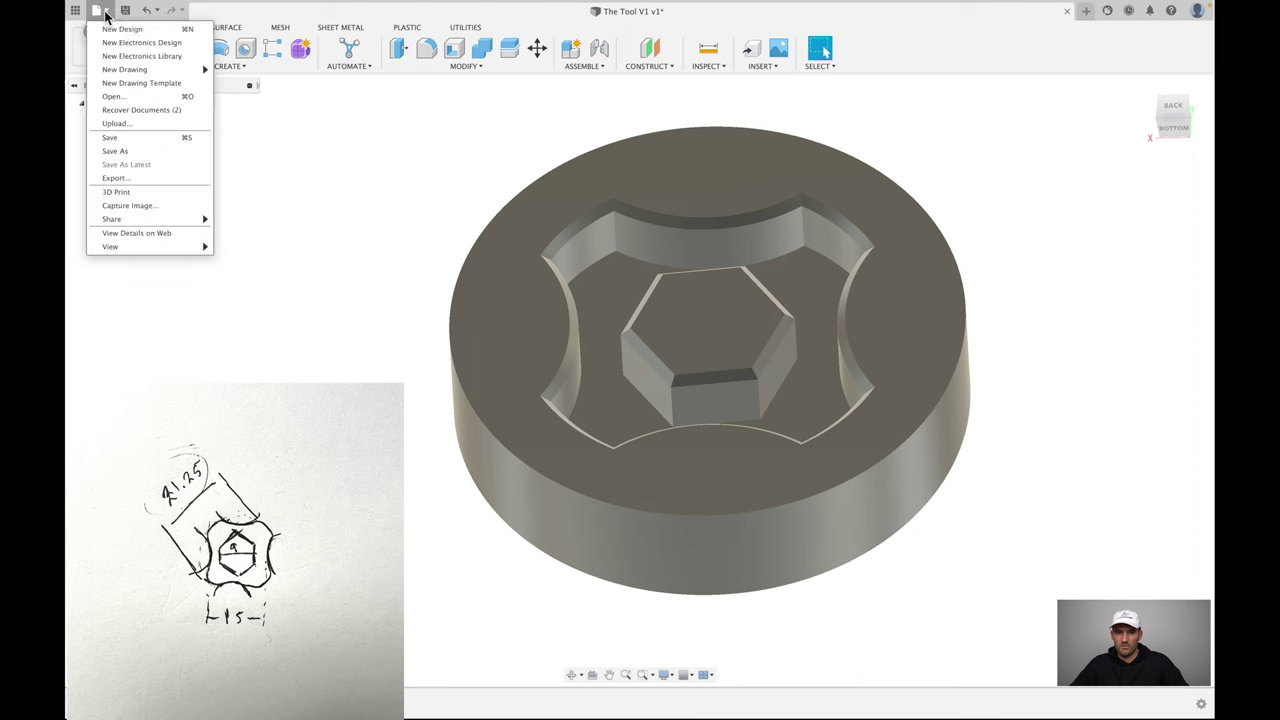
{"action": "left_click", "coordinate": [124, 192]}
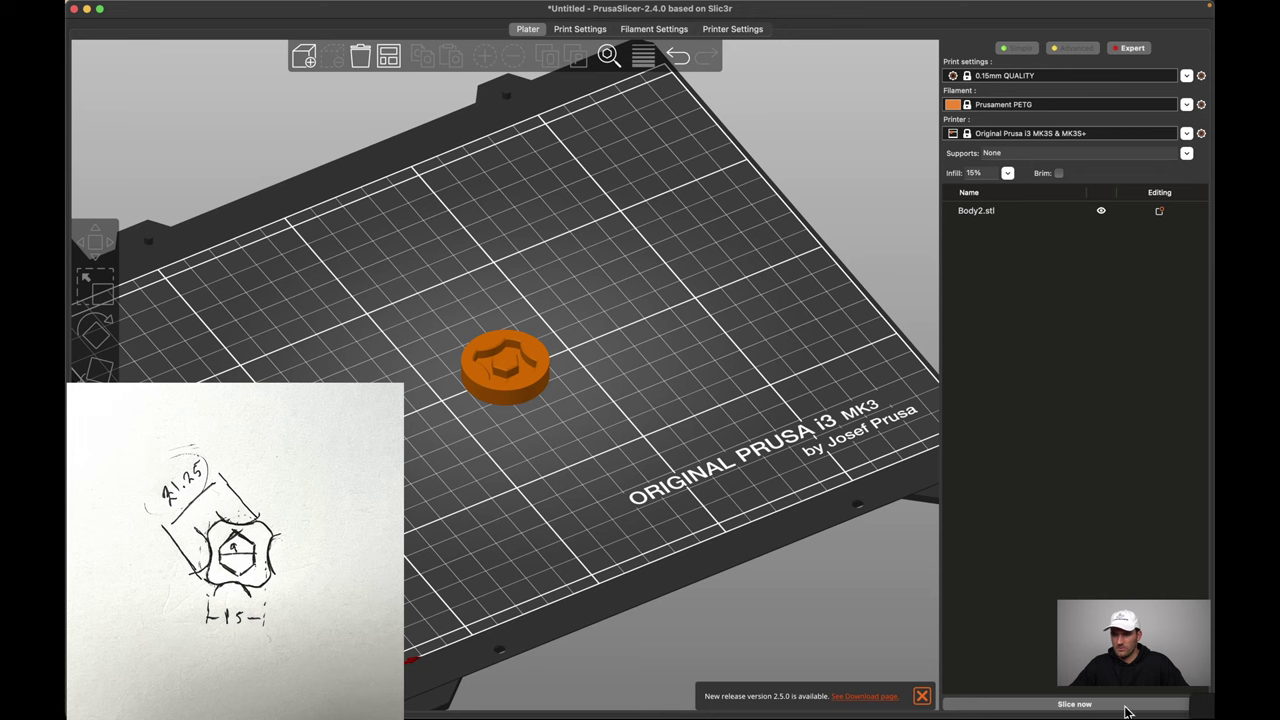
{"action": "left_click", "coordinate": [1188, 77]}
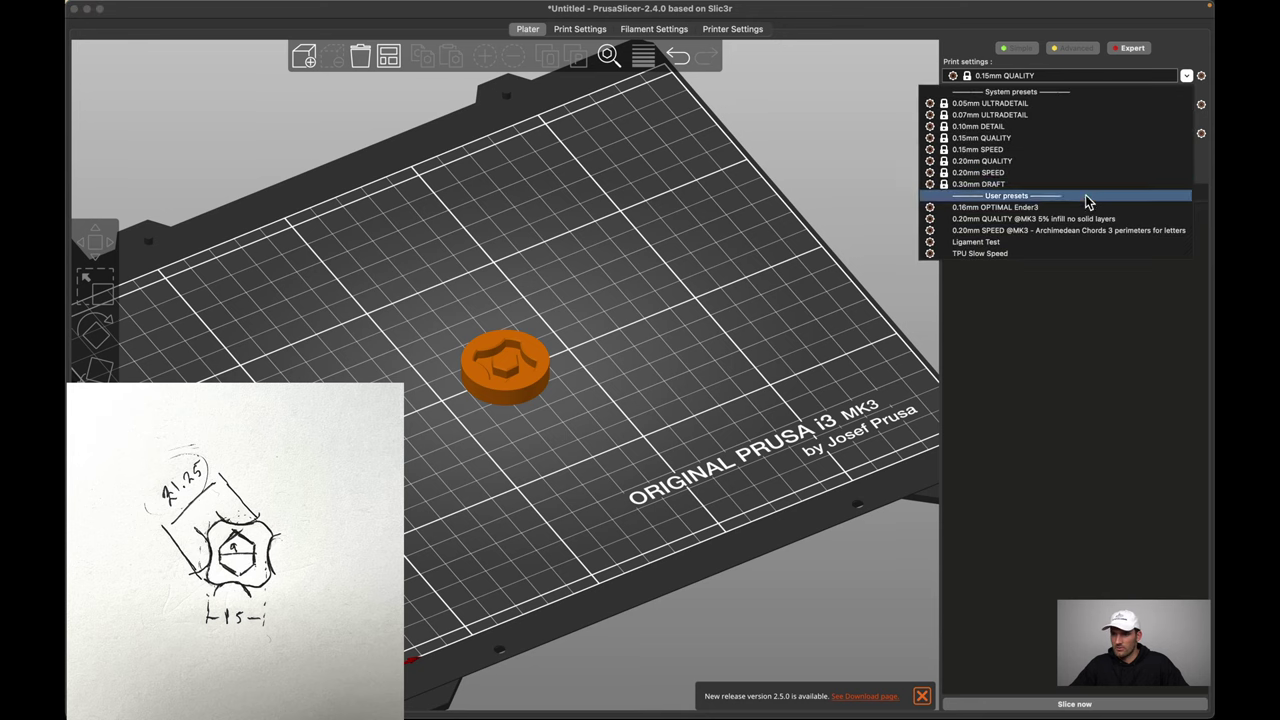
{"action": "left_click", "coordinate": [1074, 180]}
{"action": "left_click", "coordinate": [1186, 78]}
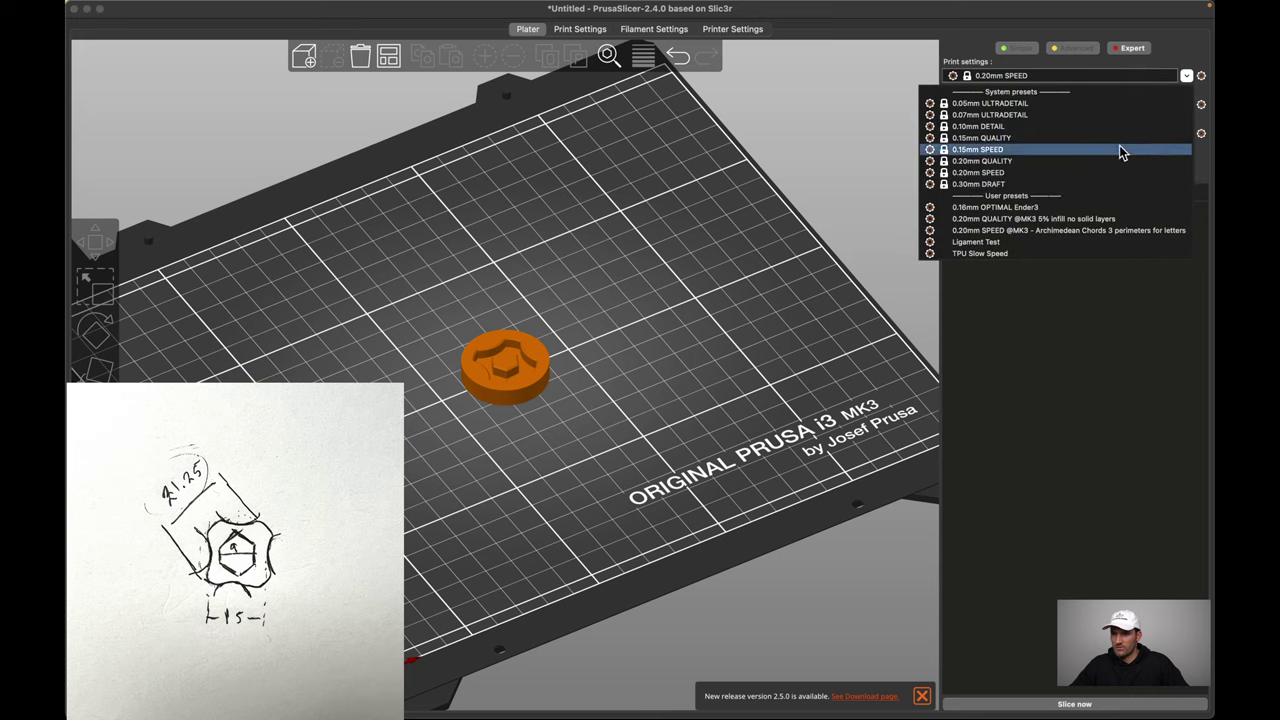
{"action": "left_click", "coordinate": [1104, 191]}
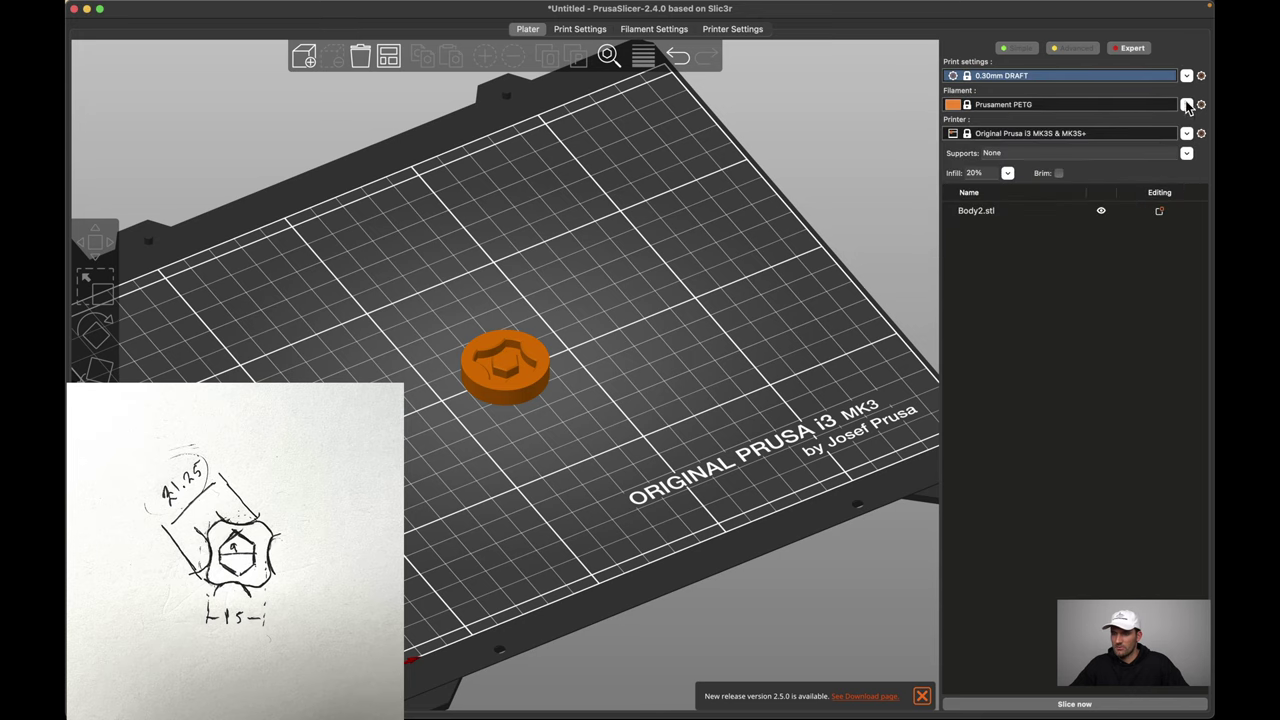
- Choose Prusament PLA filament and slice, giving a 13-minute print estimate
{"action": "left_click", "coordinate": [1186, 105]}
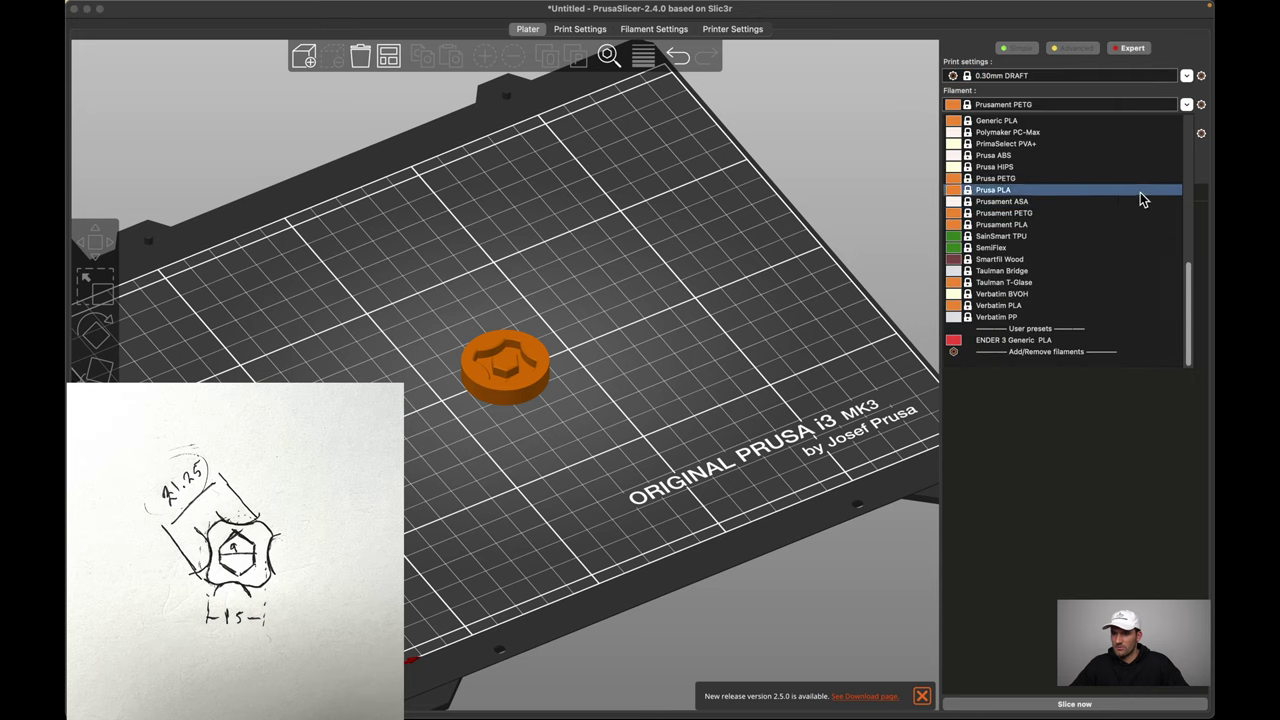
{"action": "left_click", "coordinate": [1117, 230]}
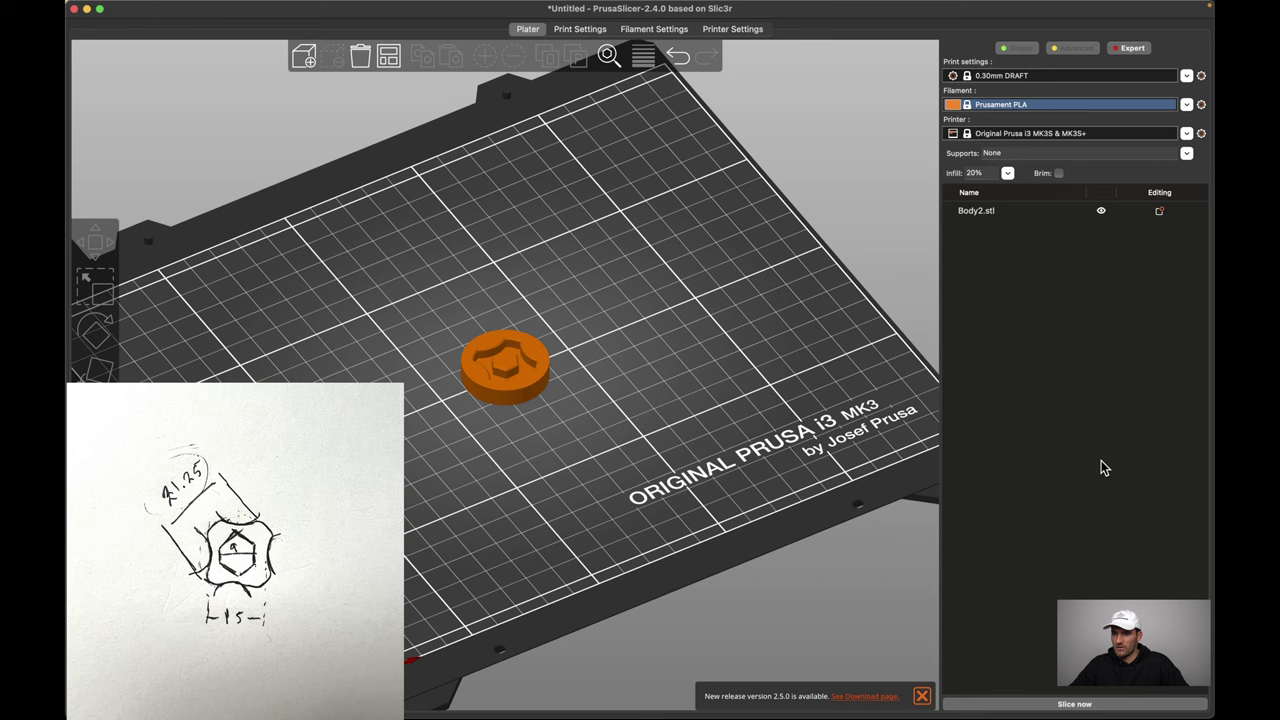
{"action": "left_click", "coordinate": [1095, 705]}
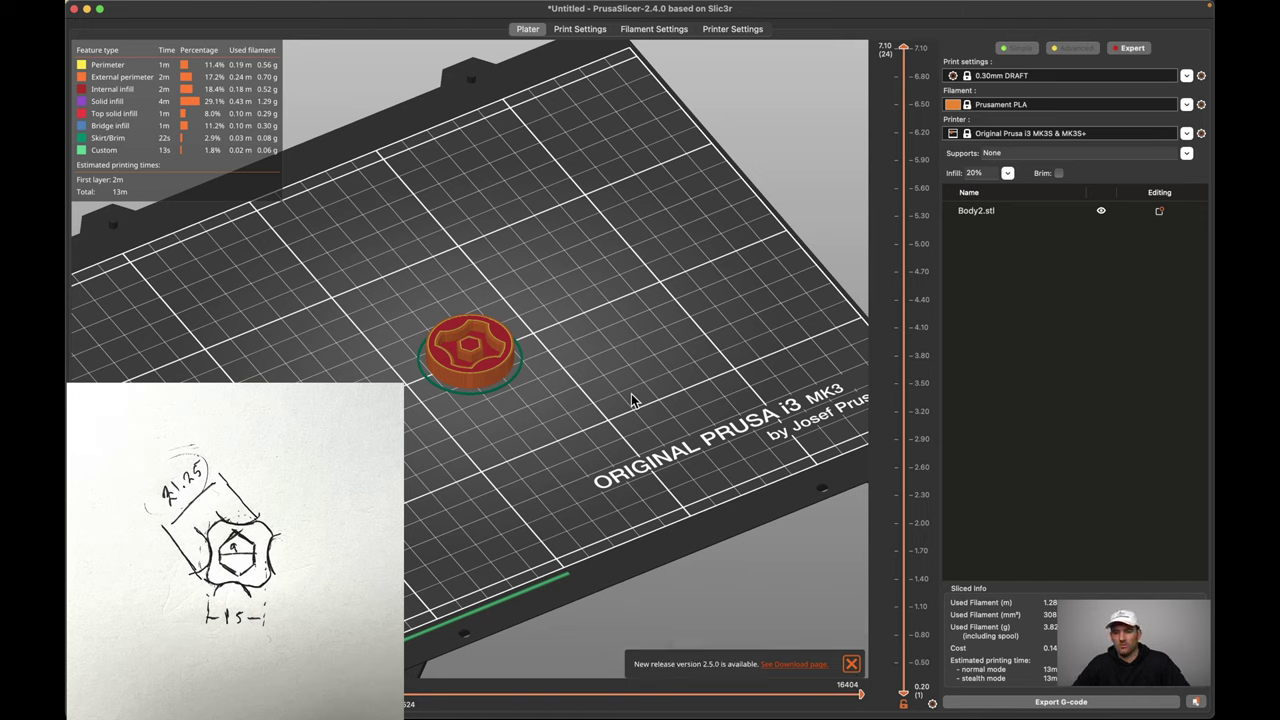
{"action": "scroll", "coordinate": [560, 396], "scroll_direction": "down", "scroll_amount": 3}
{"action": "scroll", "coordinate": [503, 398], "scroll_direction": "up", "scroll_amount": 8}
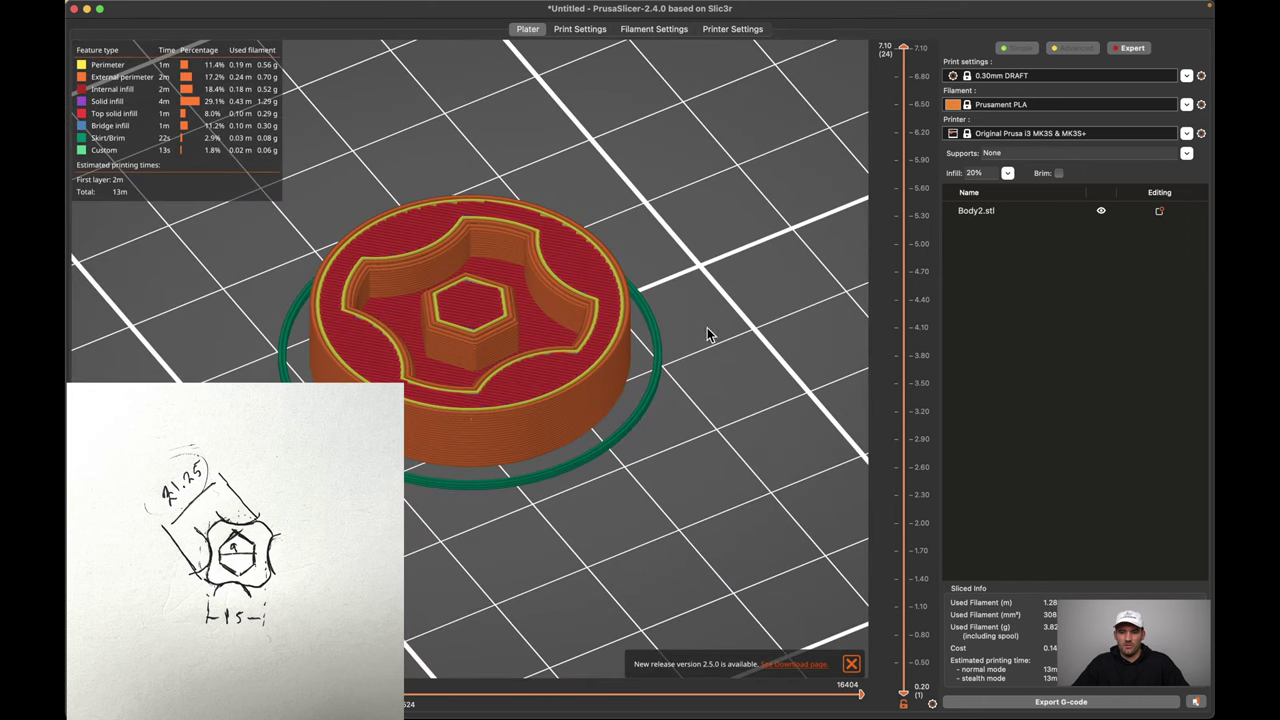
{"action": "scroll", "coordinate": [712, 350], "scroll_direction": "down", "scroll_amount": 1}
{"action": "left_click_drag", "start_coordinate": [712, 344], "coordinate": [731, 341]}
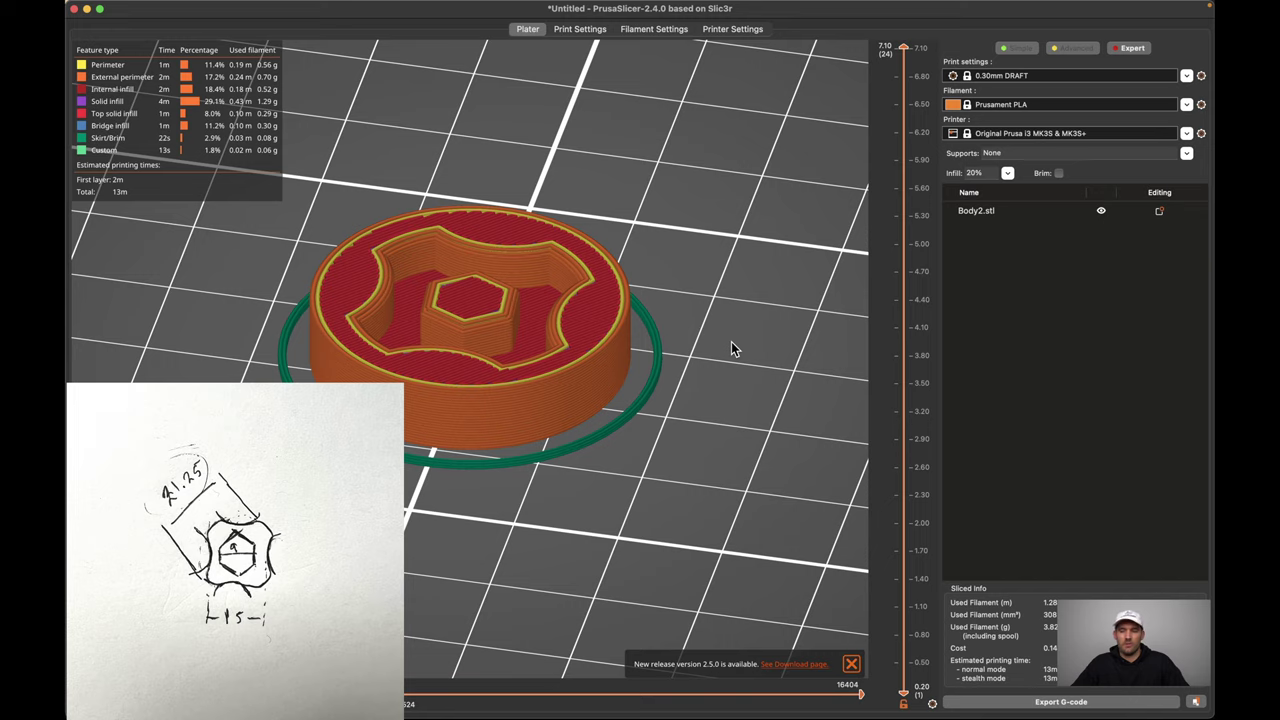